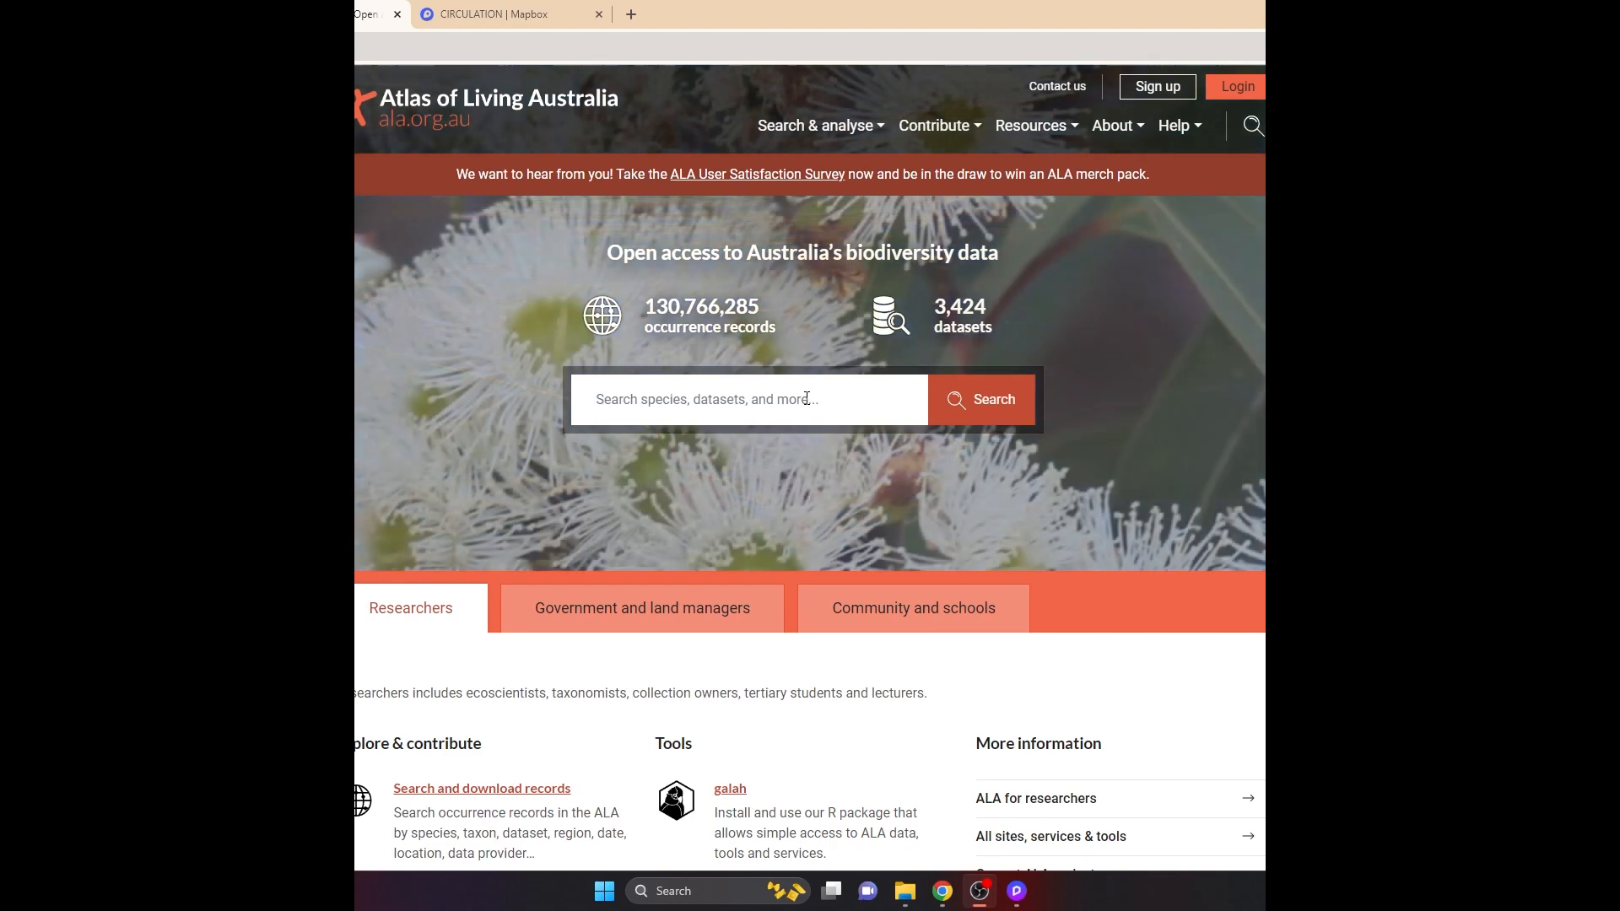
# Log in to the Atlas of Living Australia site from its home page.
pyautogui.scroll(-3, 807, 398)
pyautogui.scroll(-8, 807, 408)
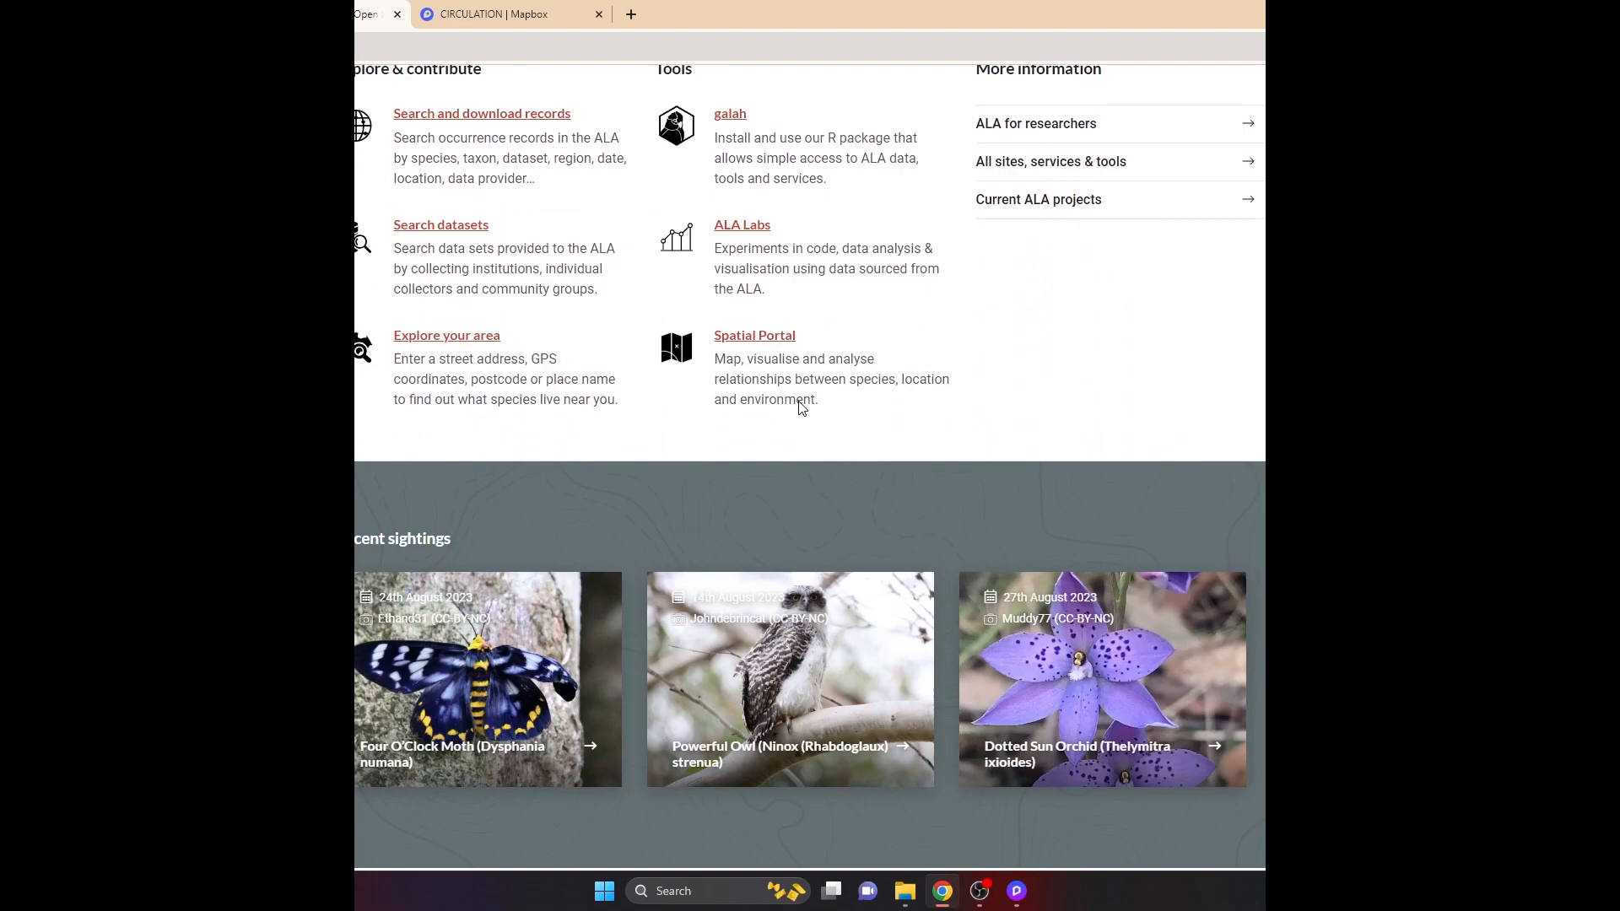
pyautogui.scroll(4, 1146, 306)
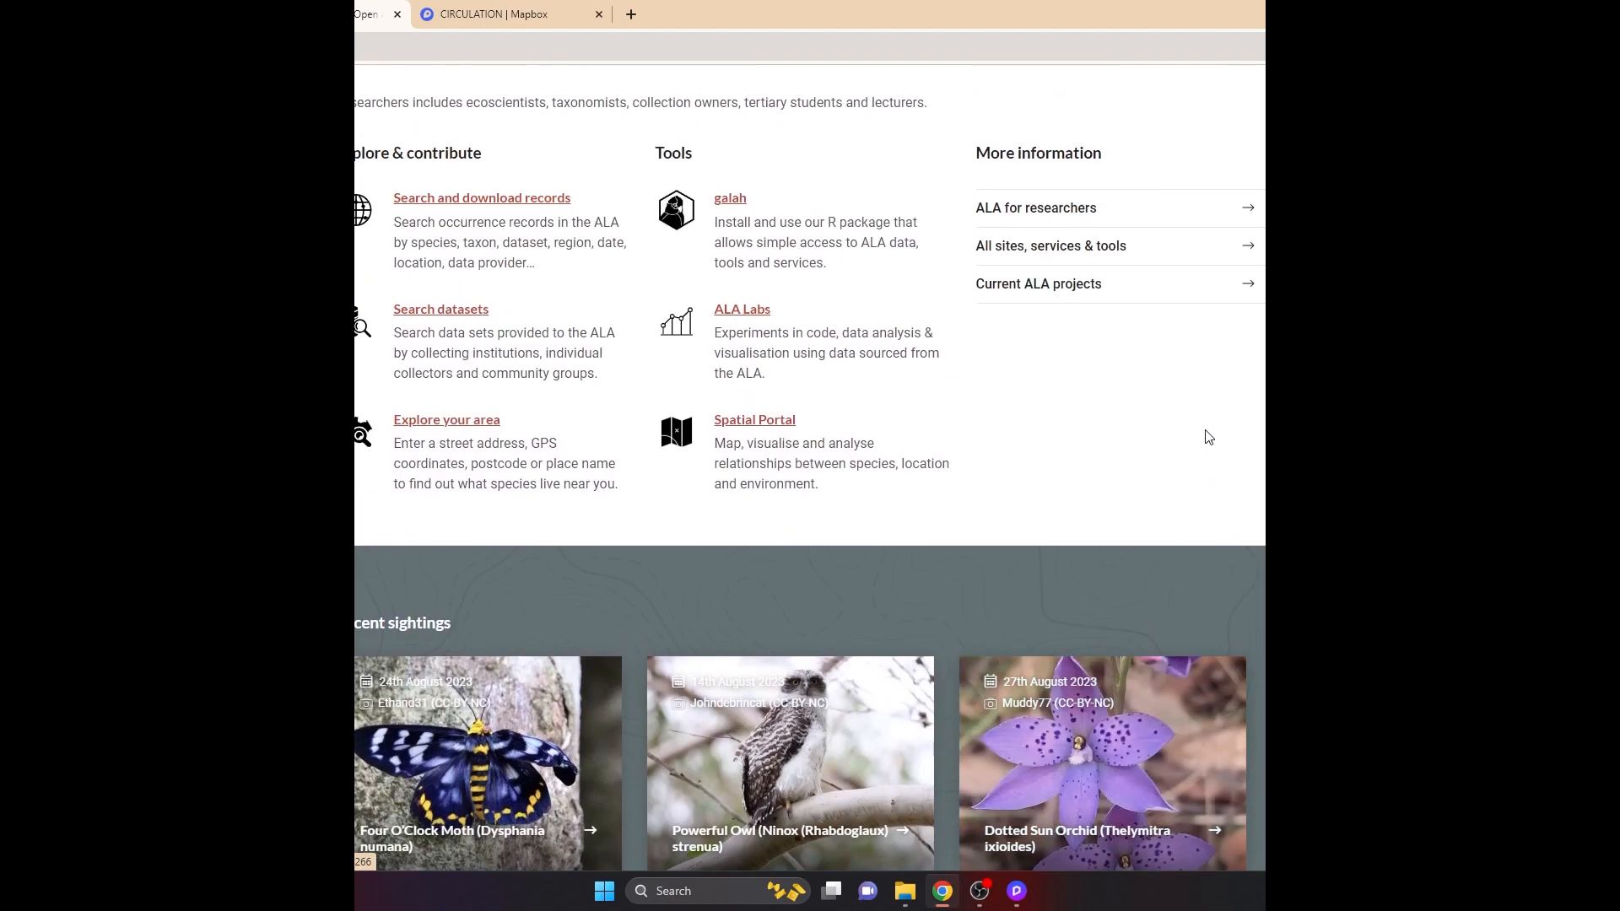
pyautogui.scroll(-4, 1204, 433)
pyautogui.scroll(11, 1099, 711)
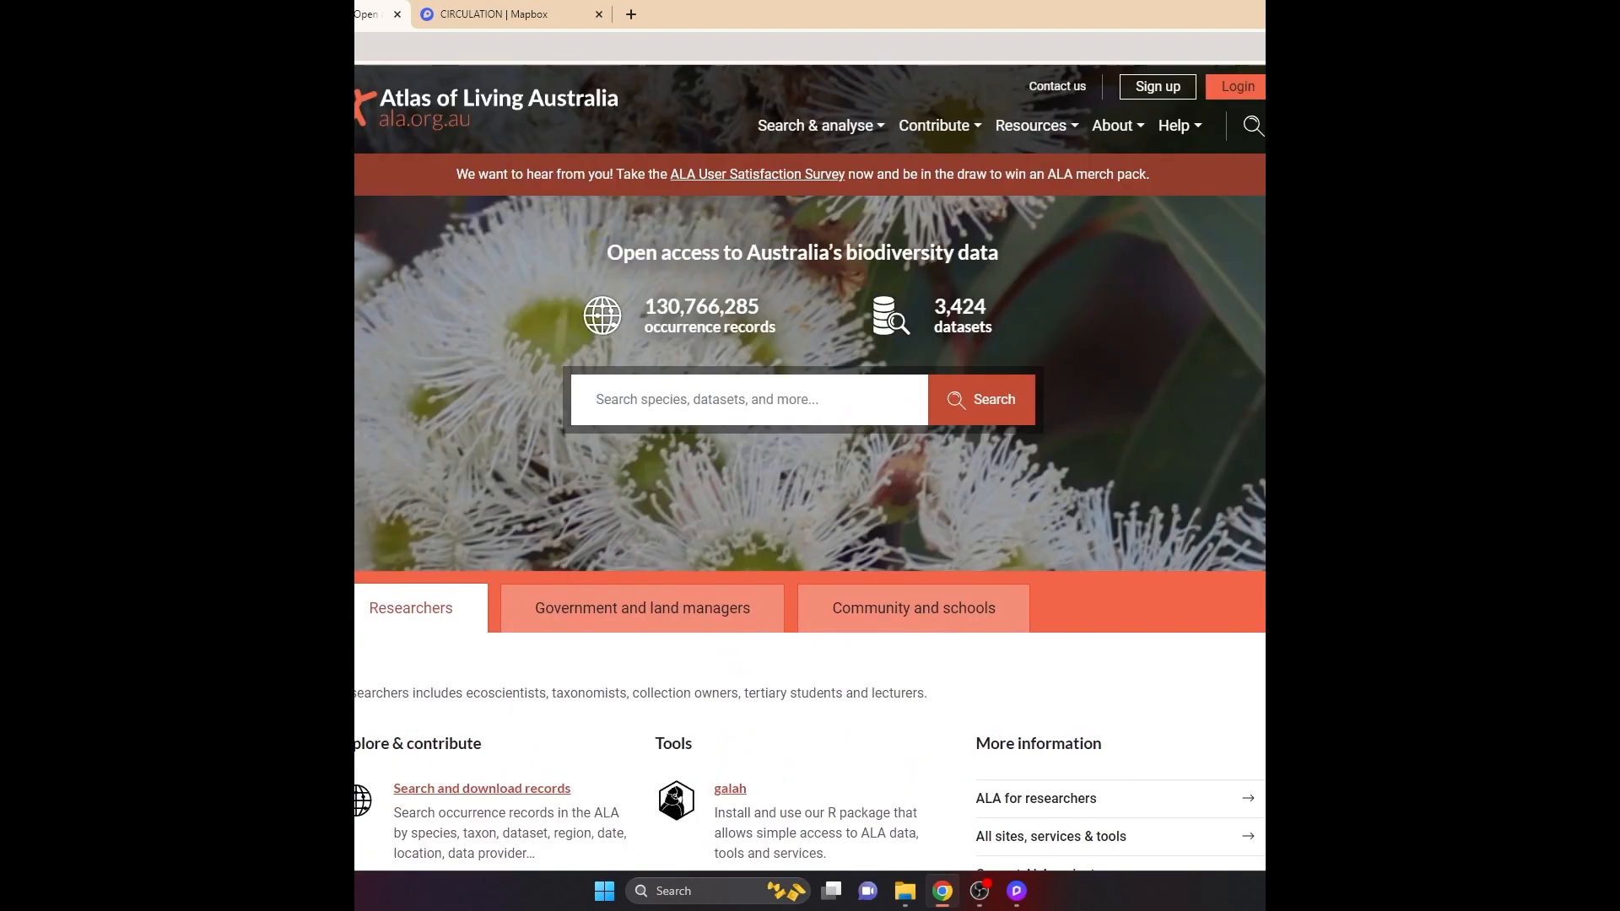
pyautogui.click(1225, 92)
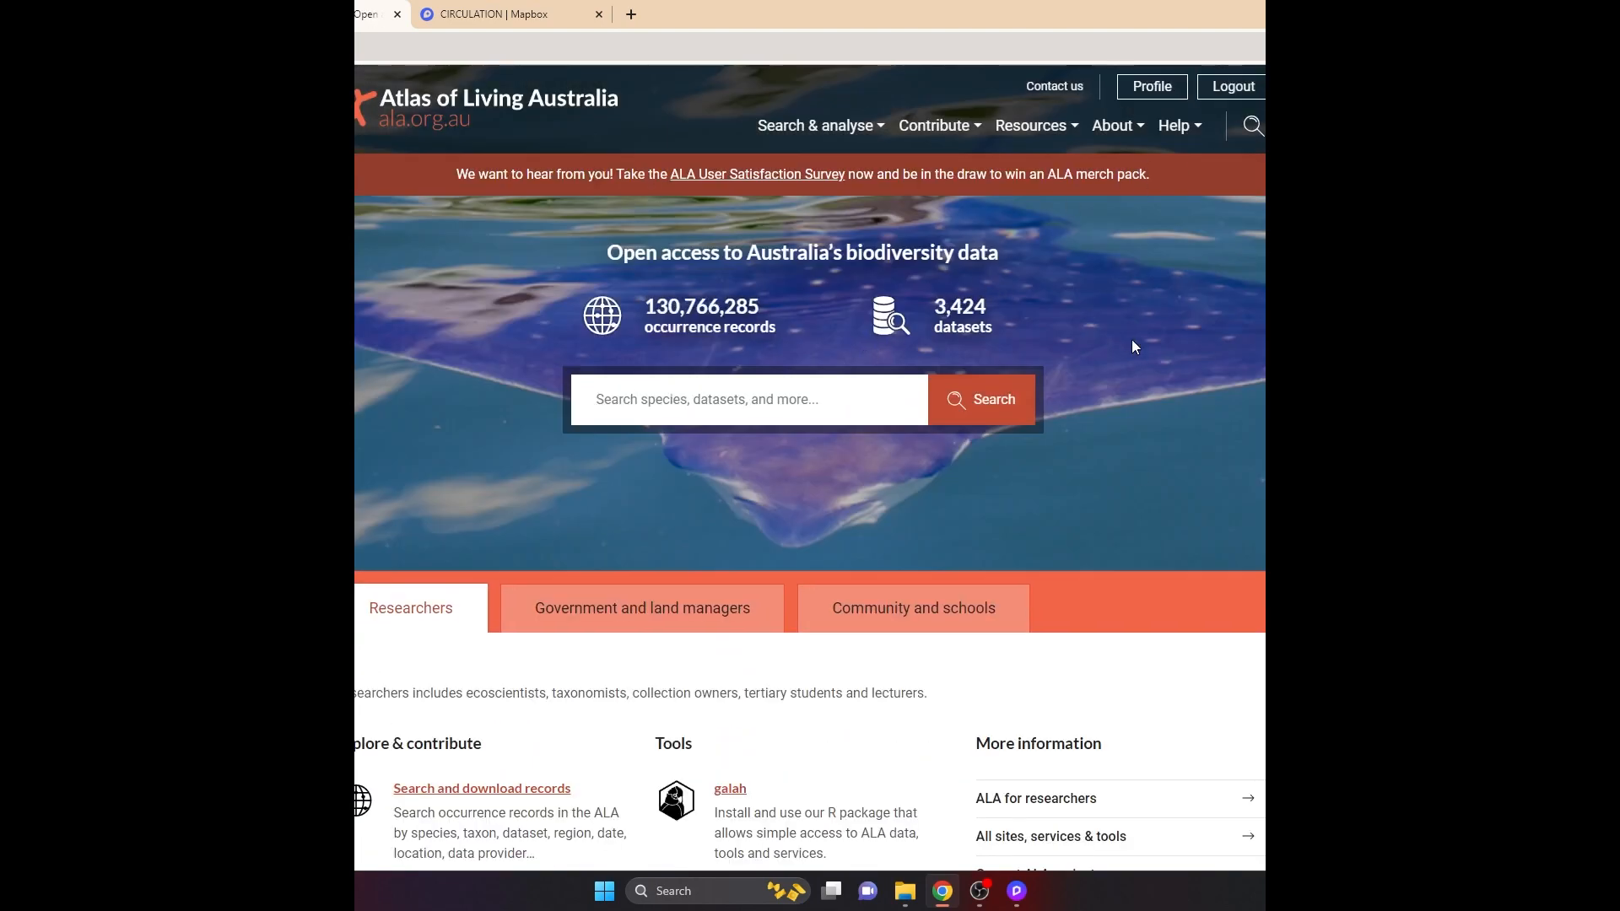
# Search the atlas for "fox" from the home page.
pyautogui.scroll(-7, 1131, 347)
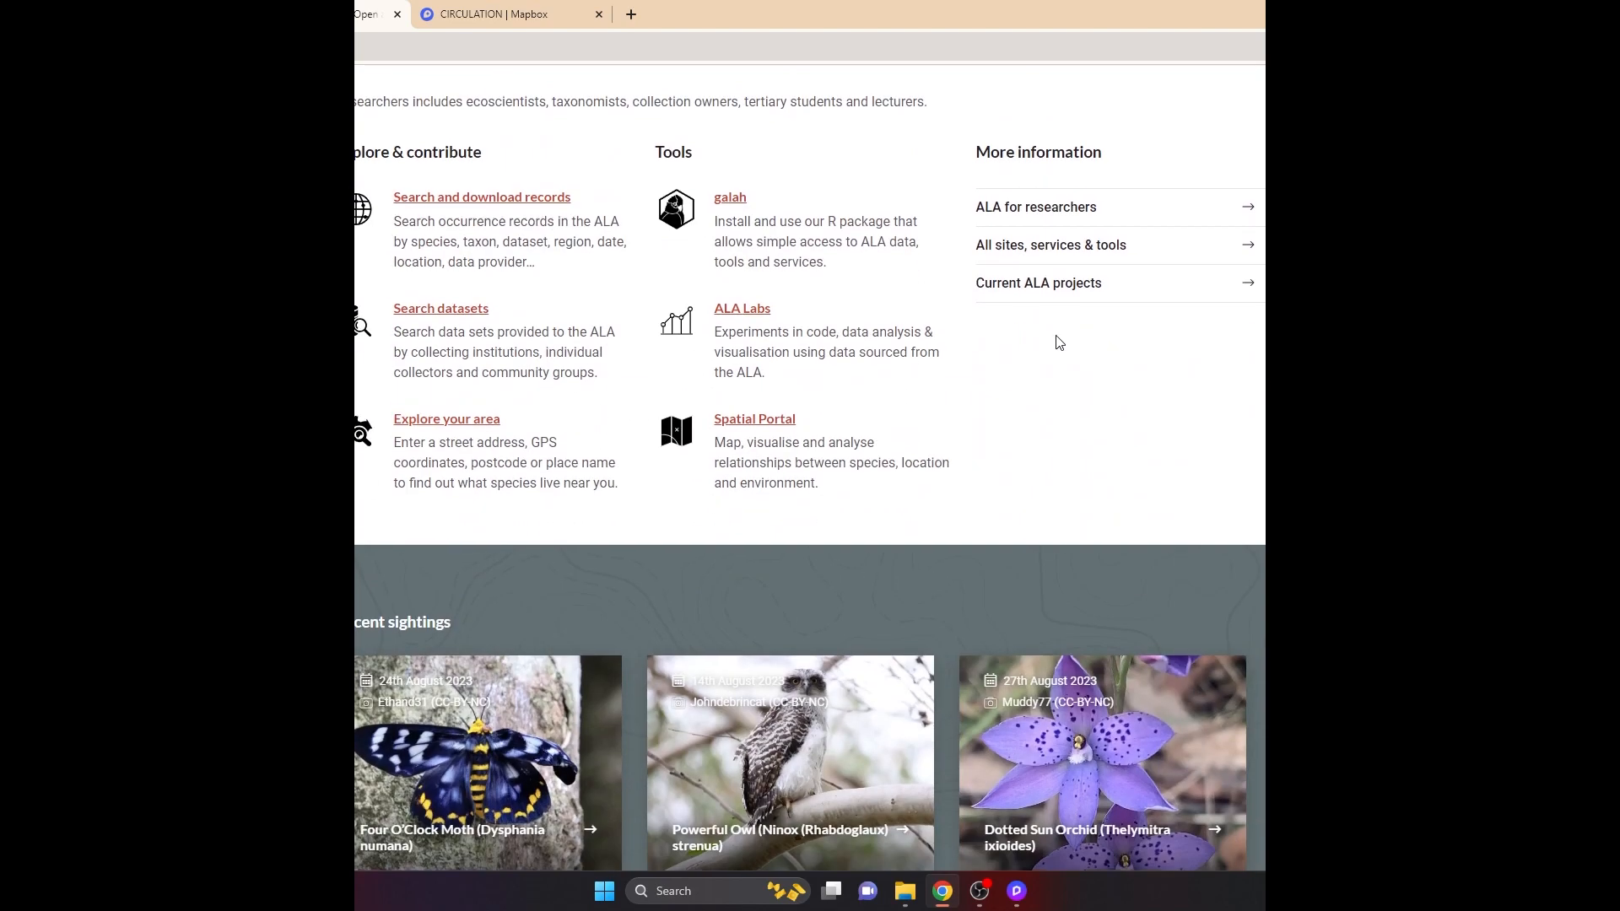
pyautogui.scroll(-11, 1060, 342)
pyautogui.scroll(-1, 1058, 346)
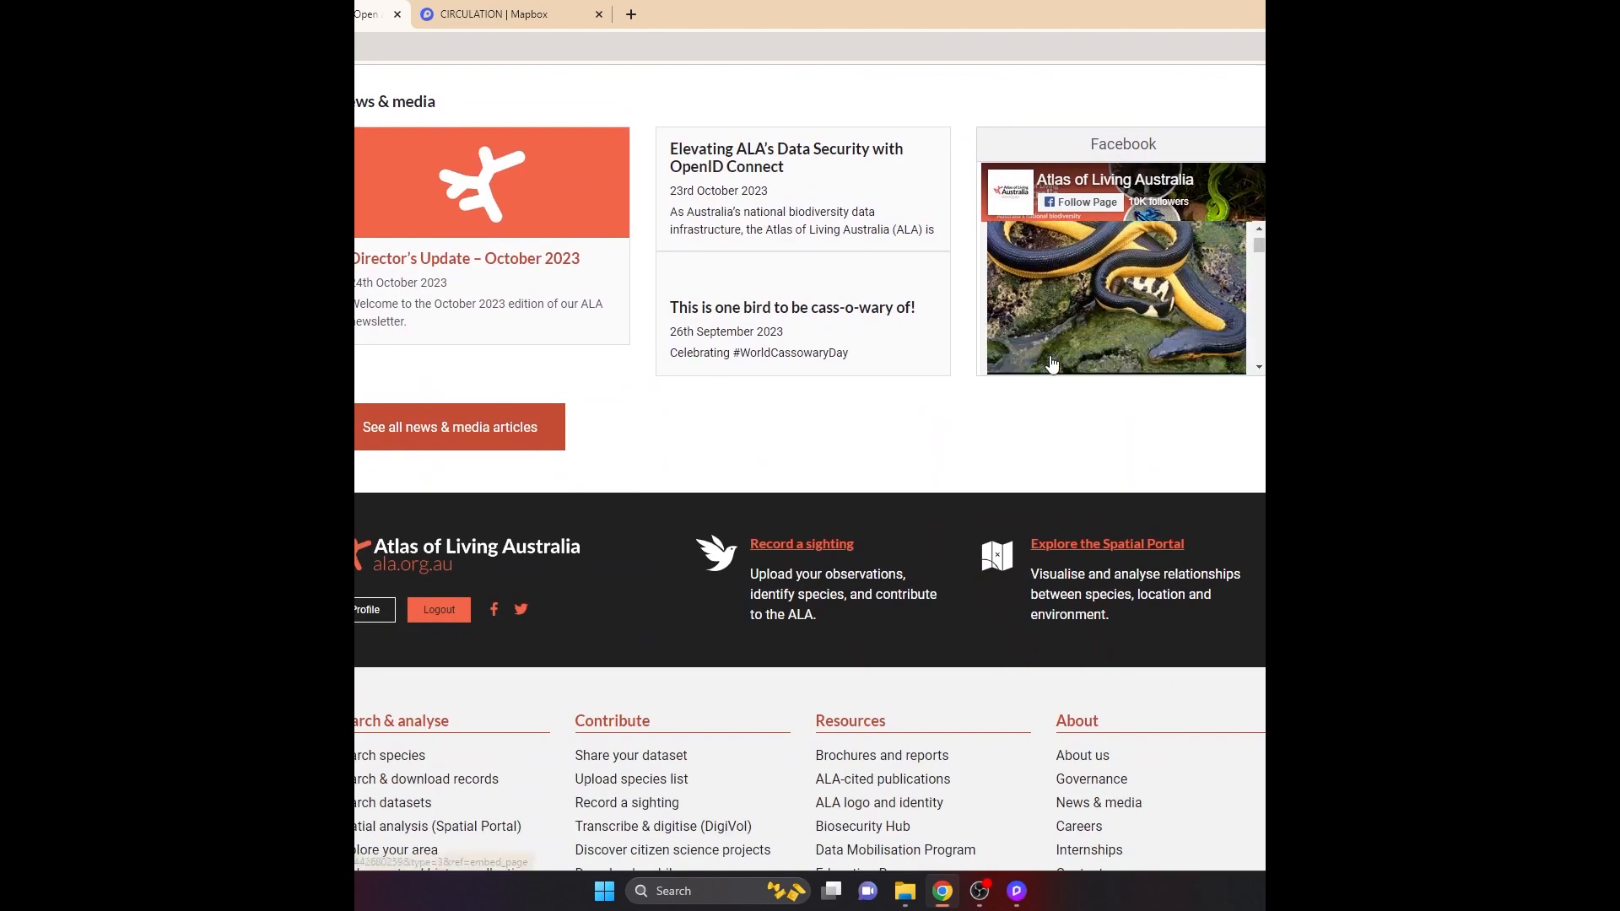
pyautogui.scroll(-1, 889, 381)
pyautogui.scroll(19, 889, 379)
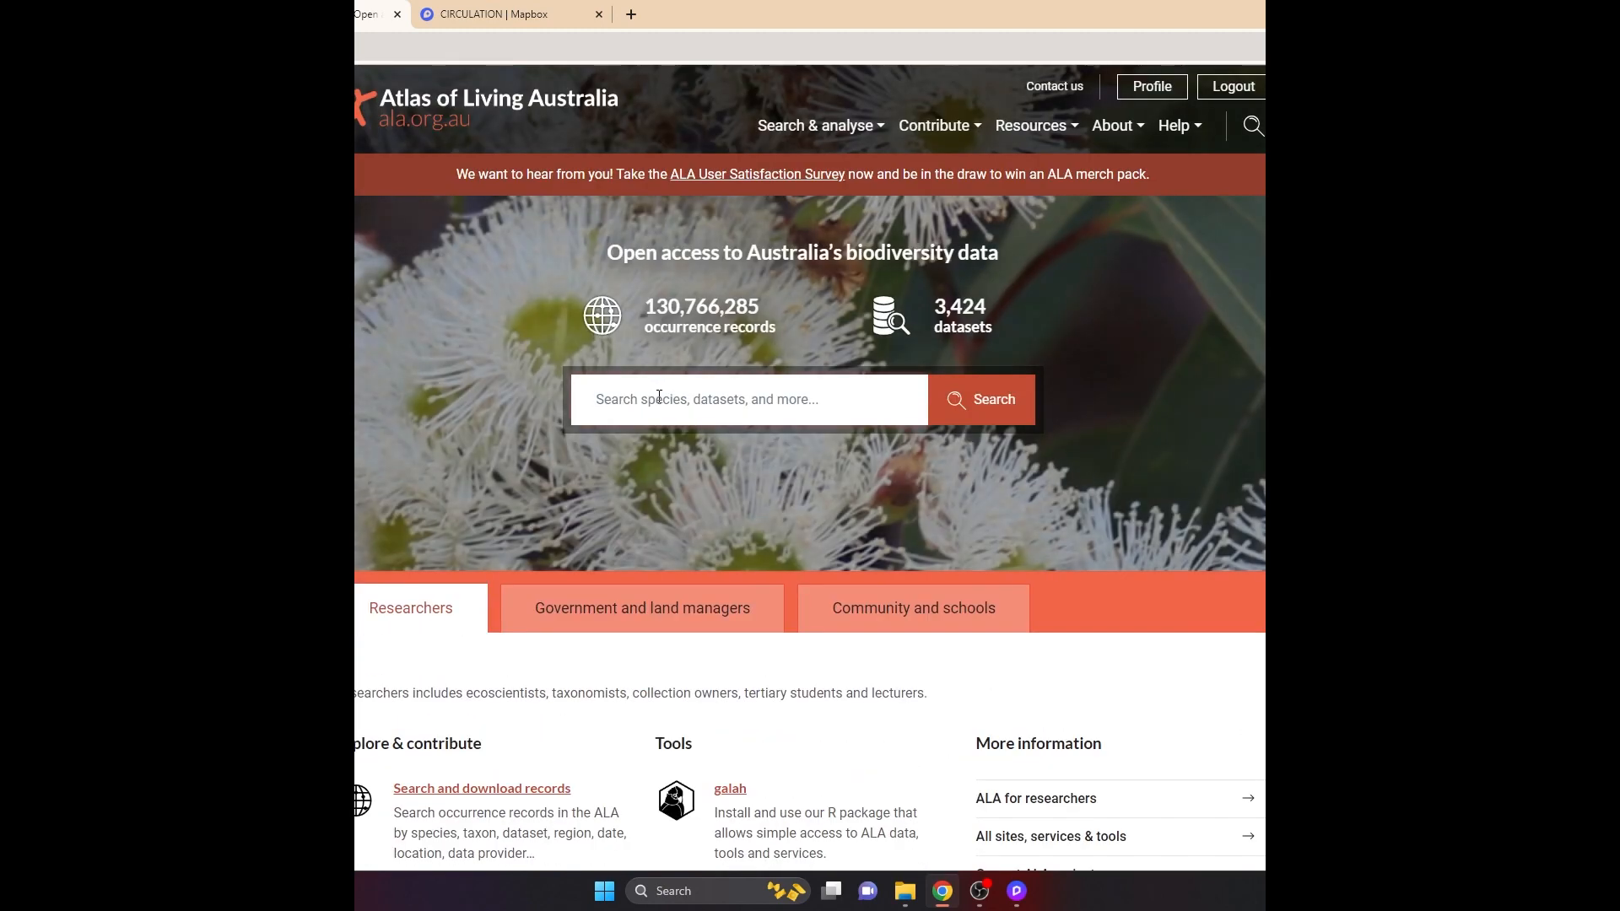
pyautogui.write('fox')
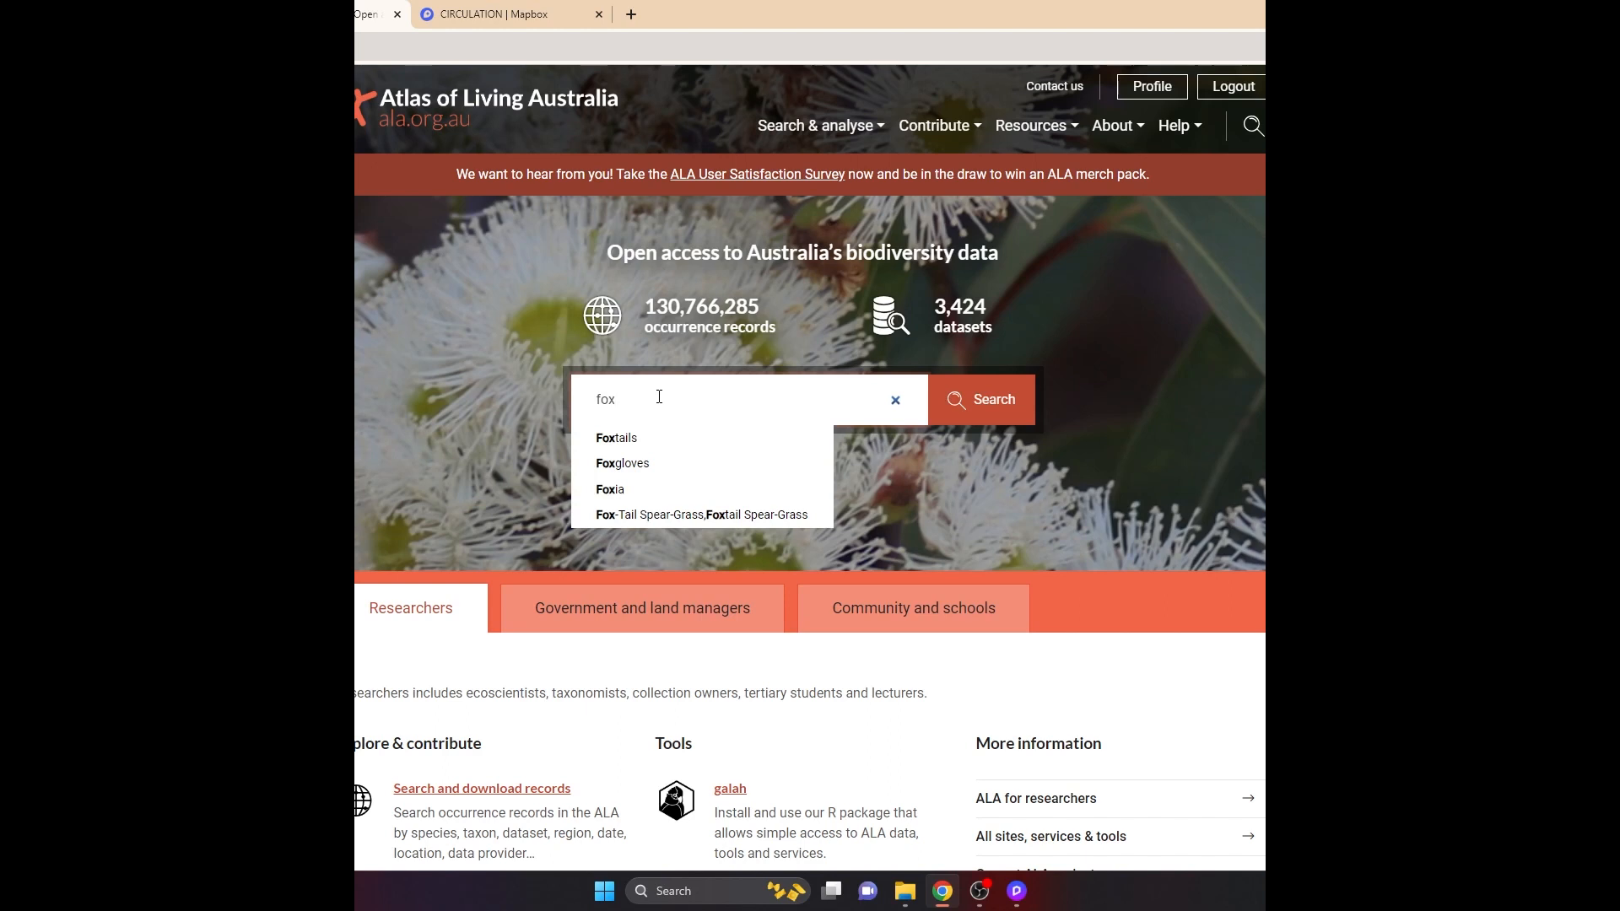
pyautogui.press('Return')
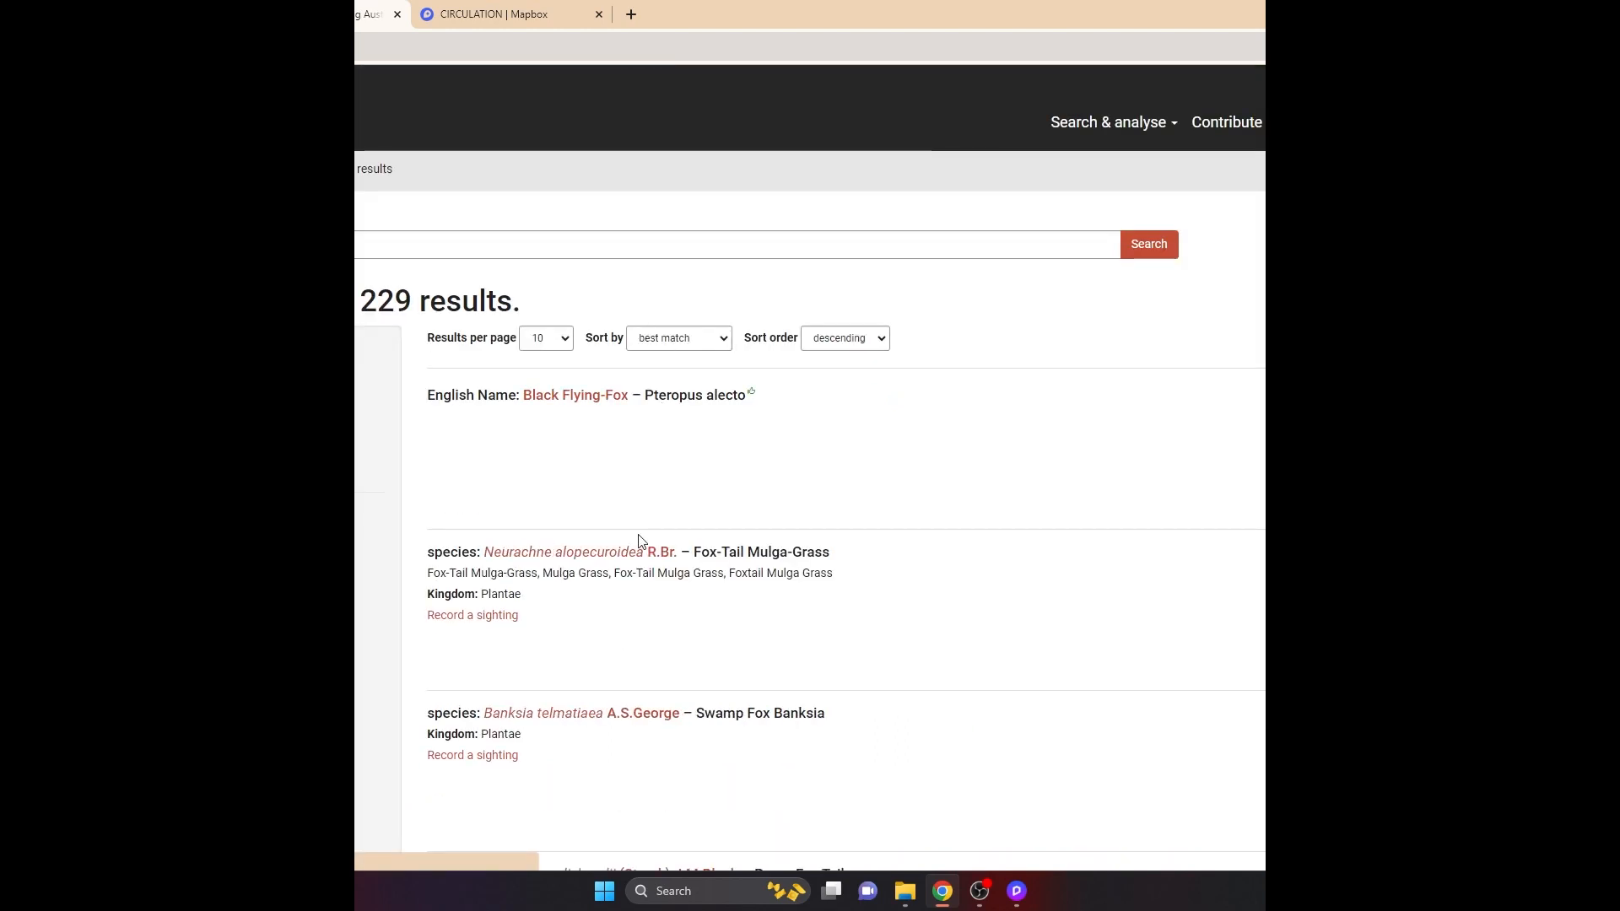
# Open the species page for Vulpes vulpes Linnaeus, 1758 – Fox from the search results.
pyautogui.scroll(-2, 639, 541)
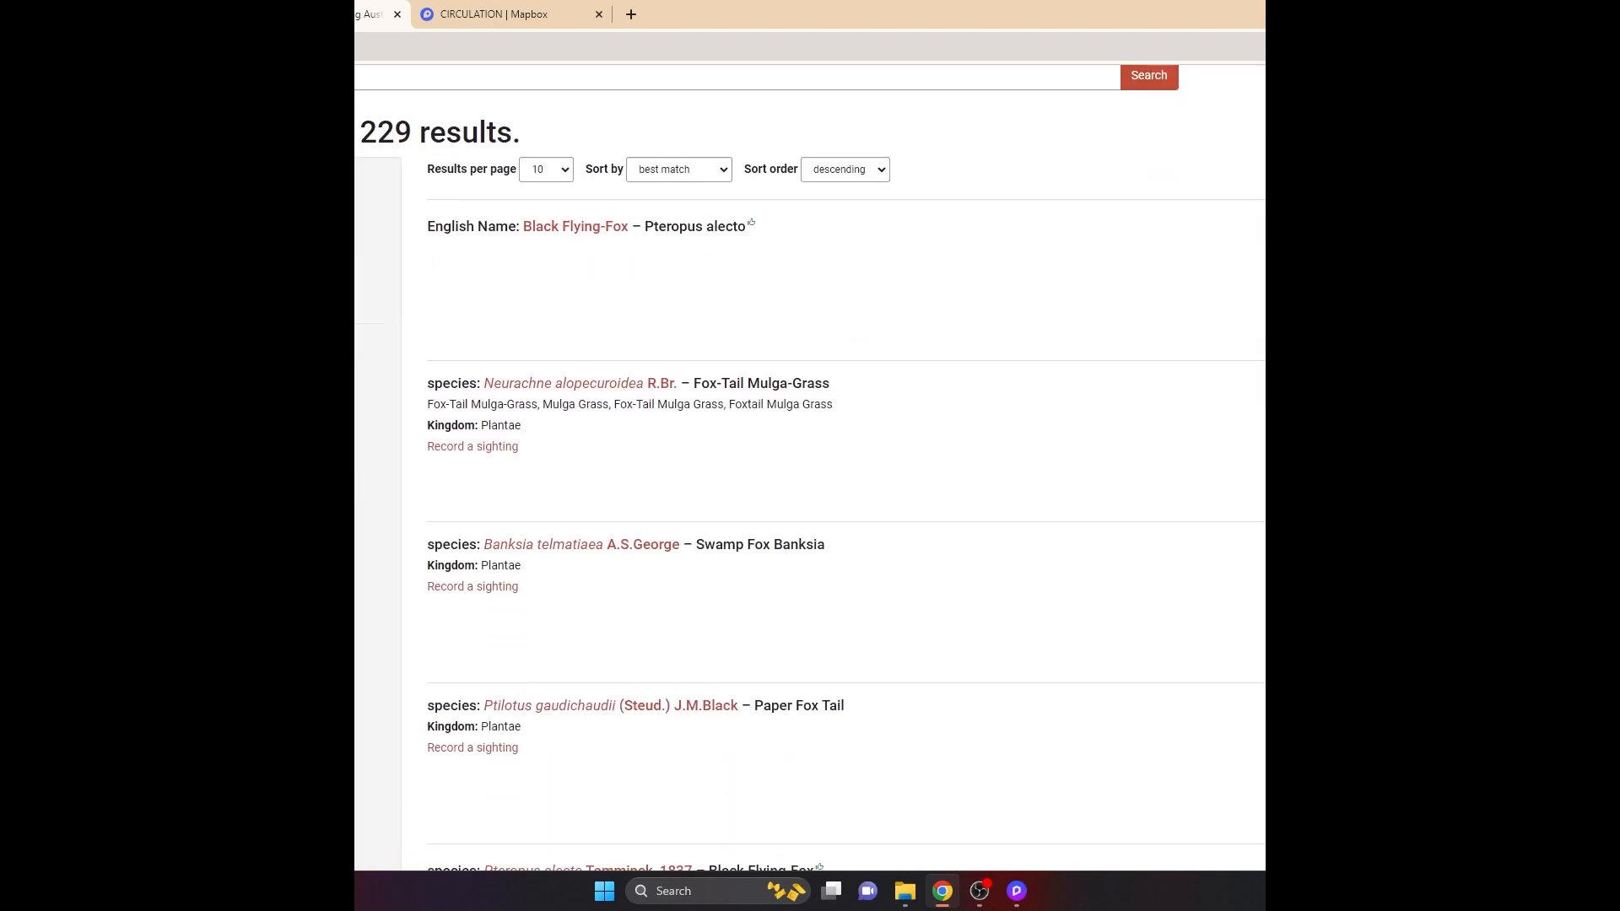
pyautogui.scroll(-8, 809, 306)
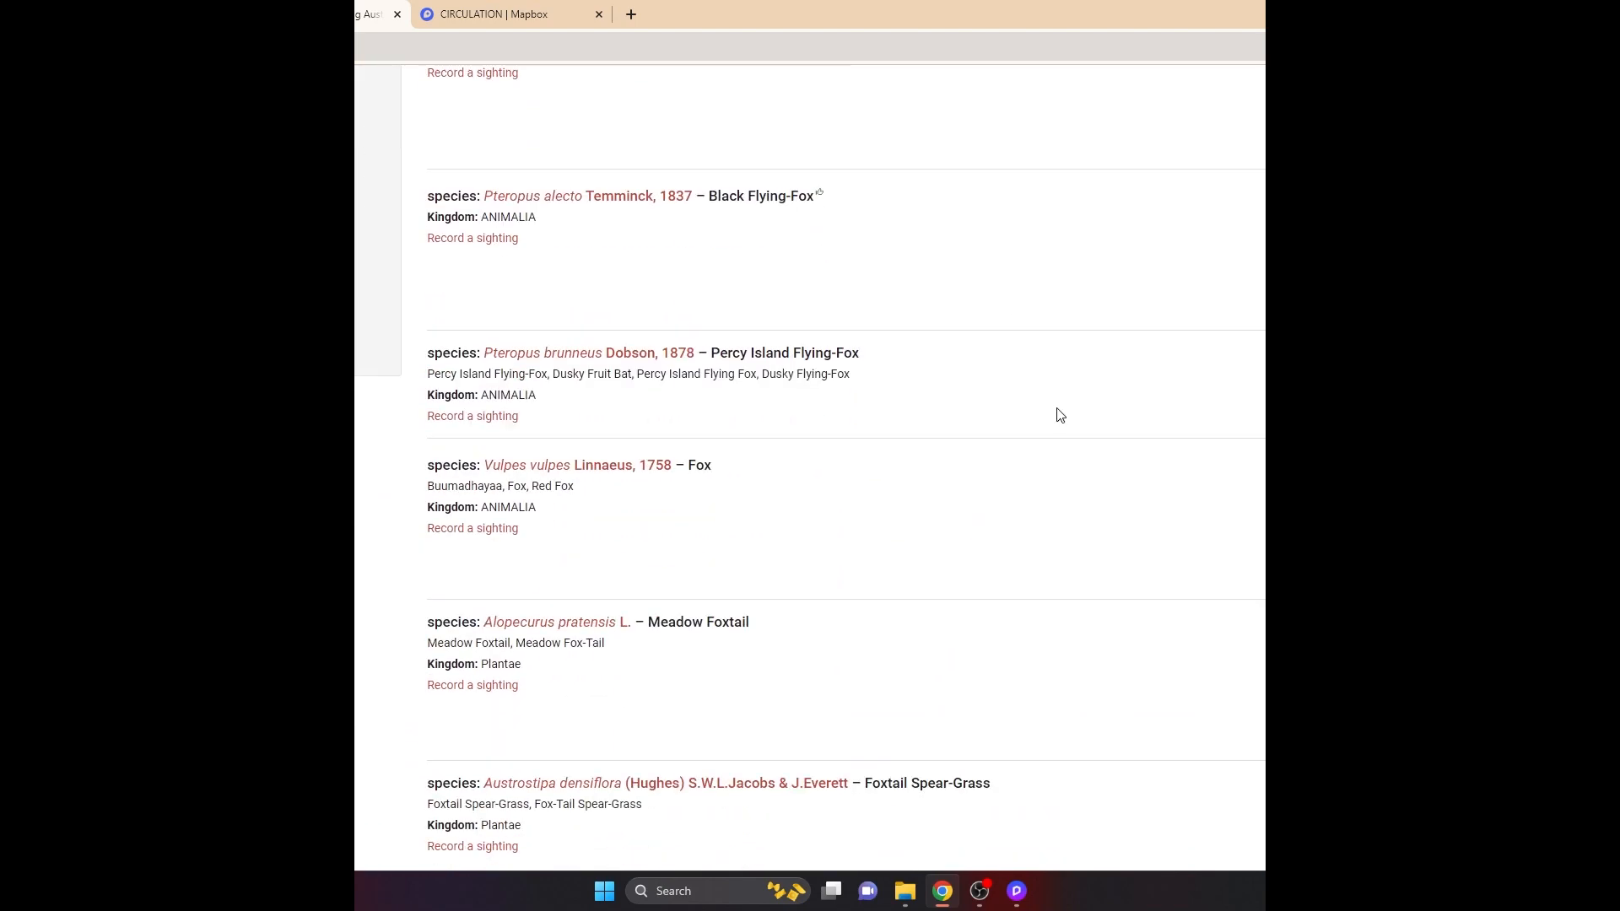
pyautogui.click(628, 466)
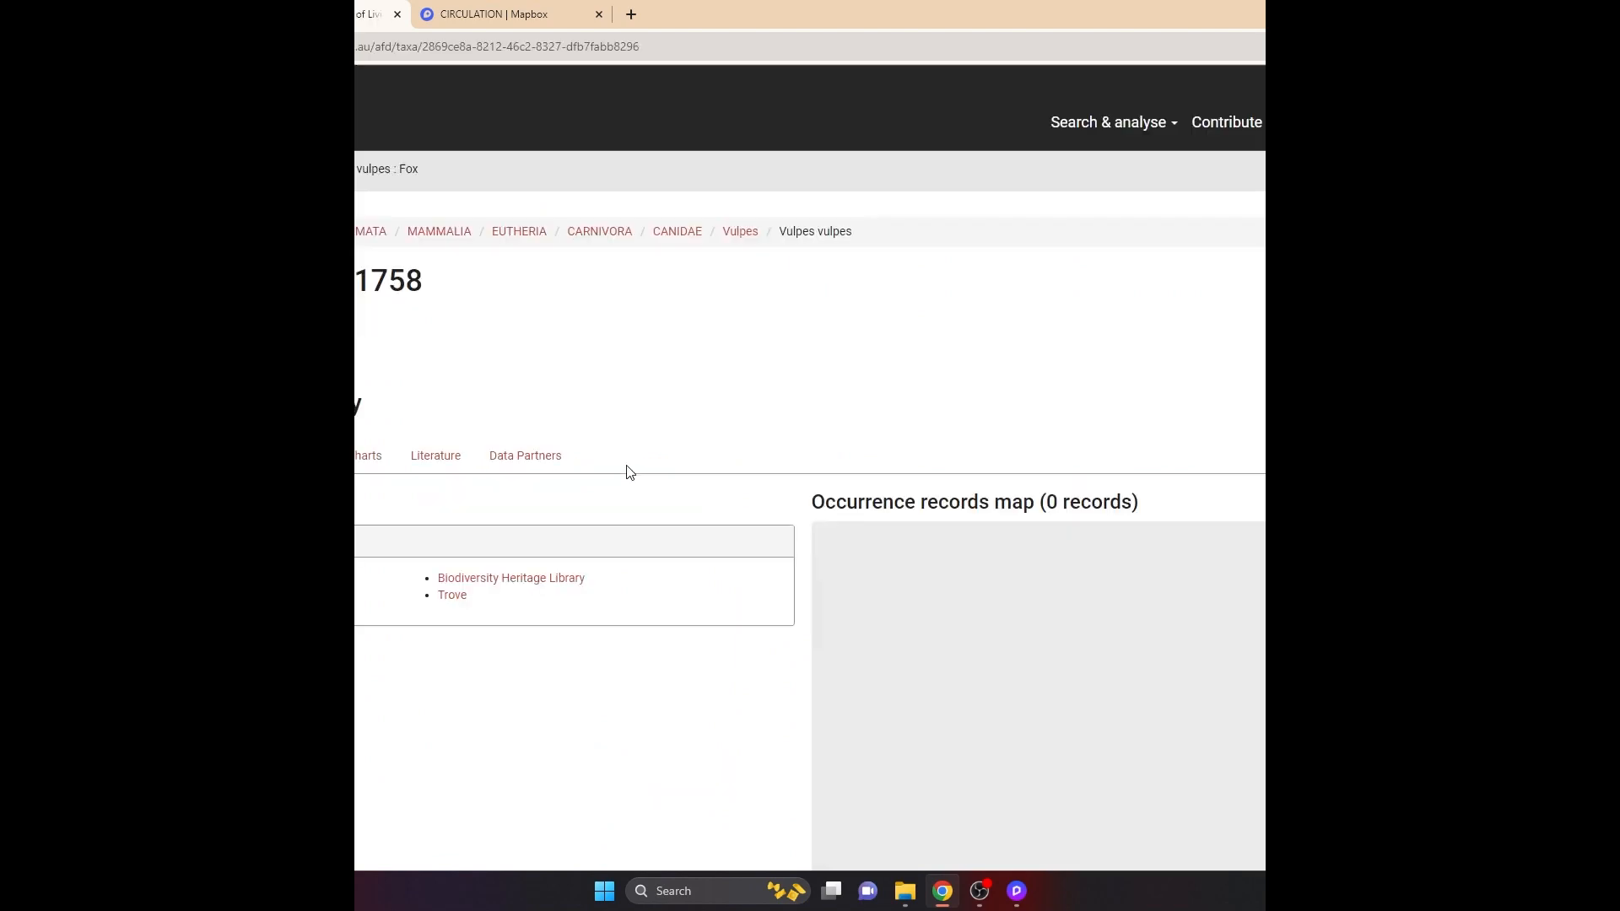
# Examine the fox species page, including its photos, occurrence records map, description, pest animal listings and subspecies table.
pyautogui.scroll(-2, 629, 307)
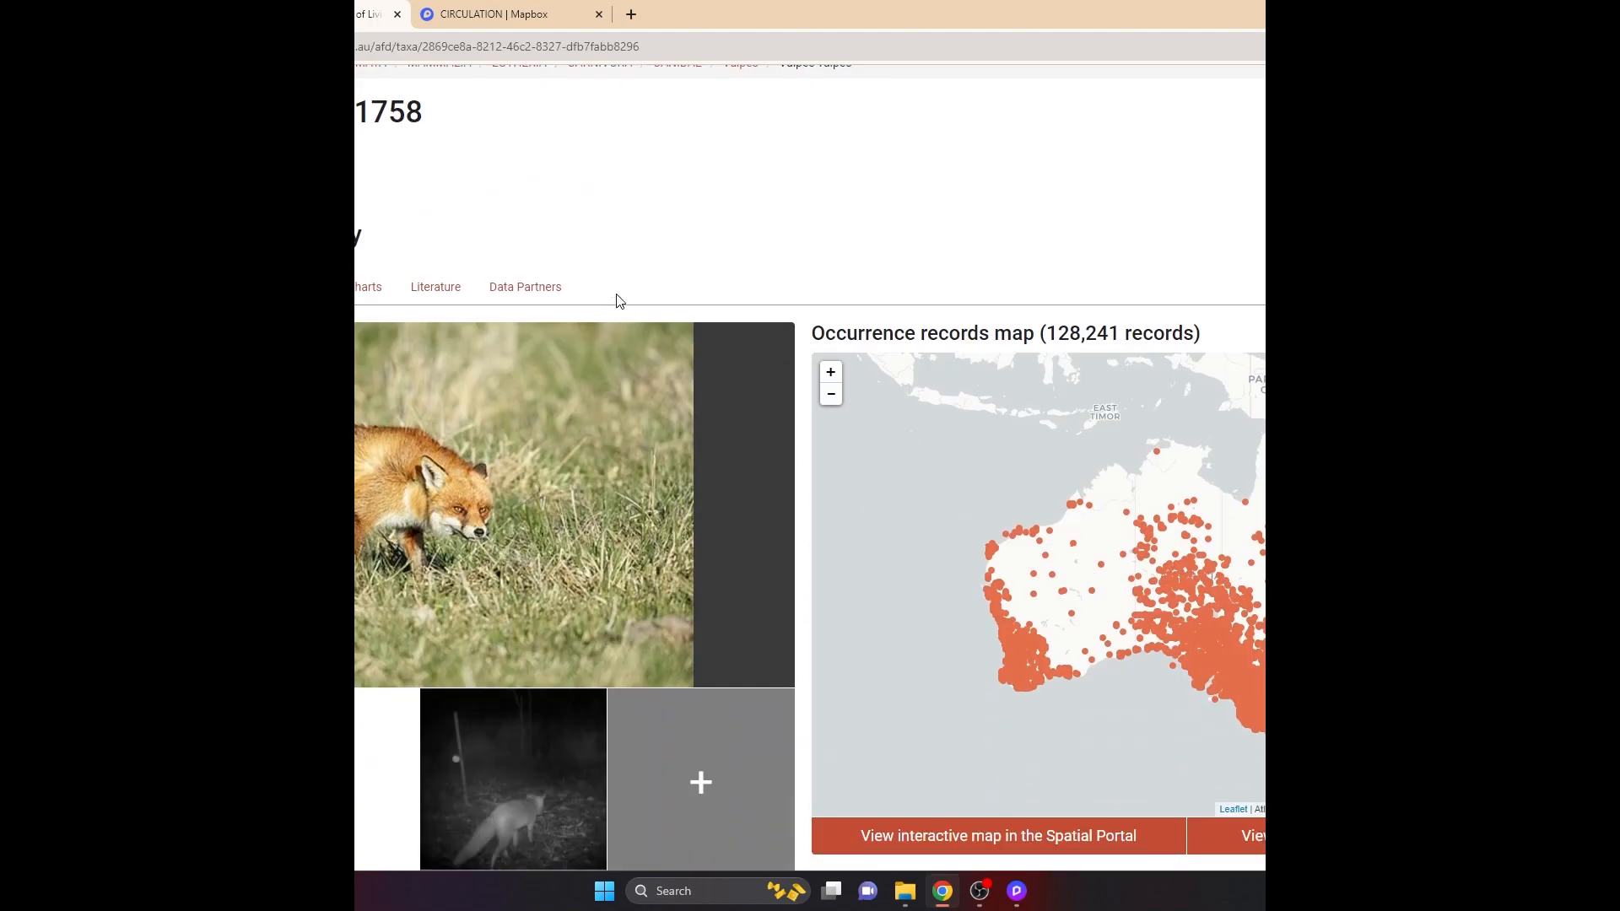
pyautogui.scroll(-3, 619, 301)
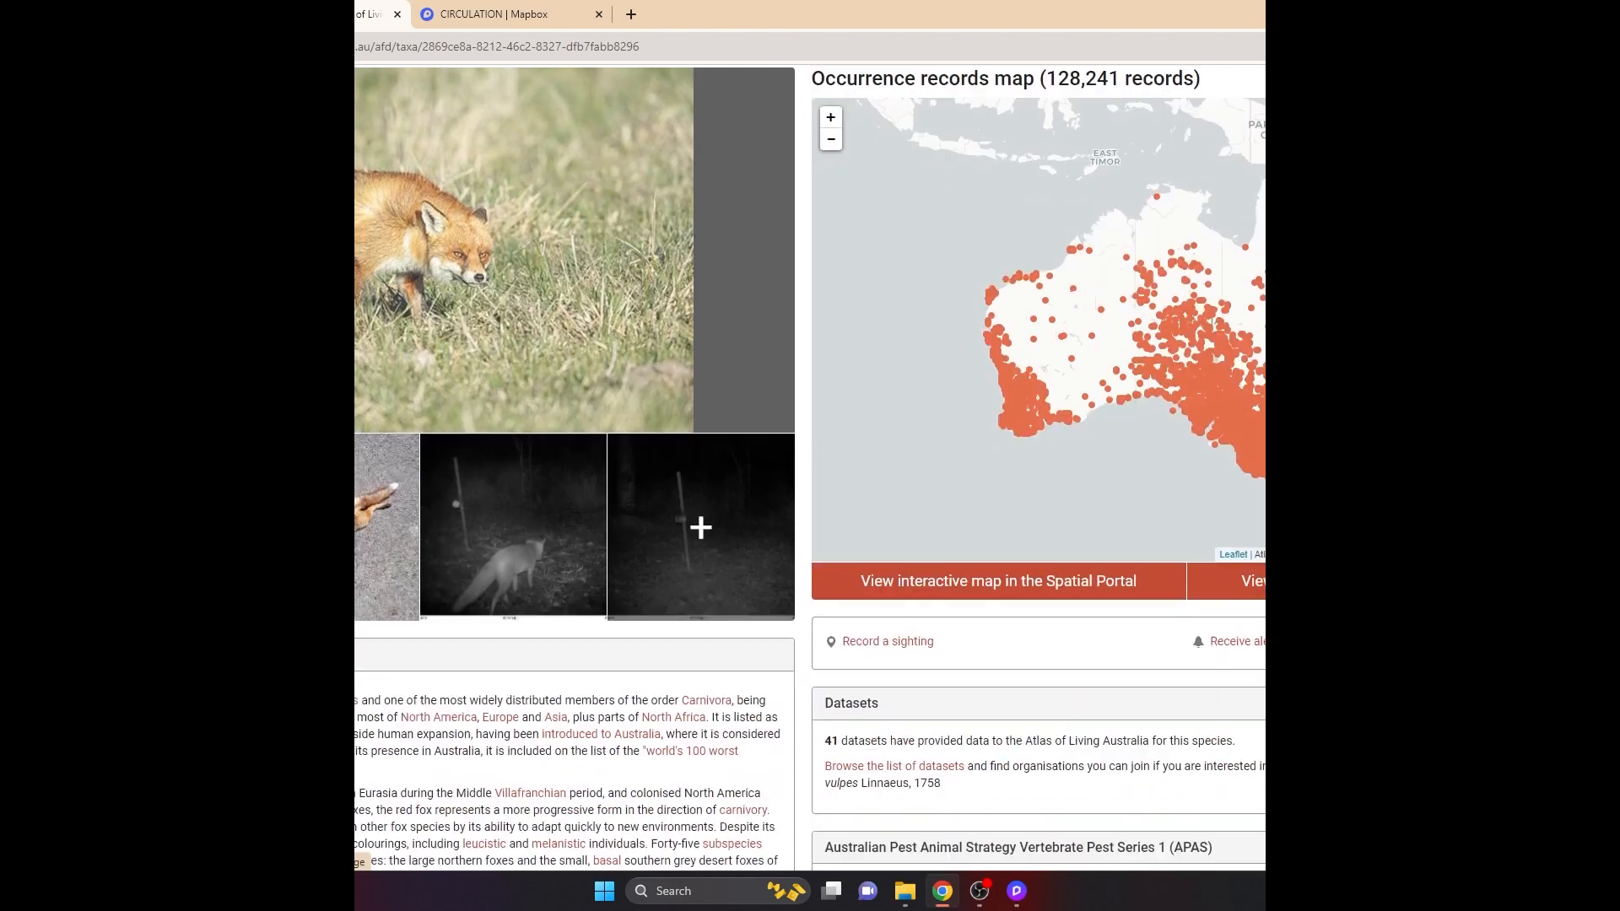
pyautogui.scroll(-1, 810, 467)
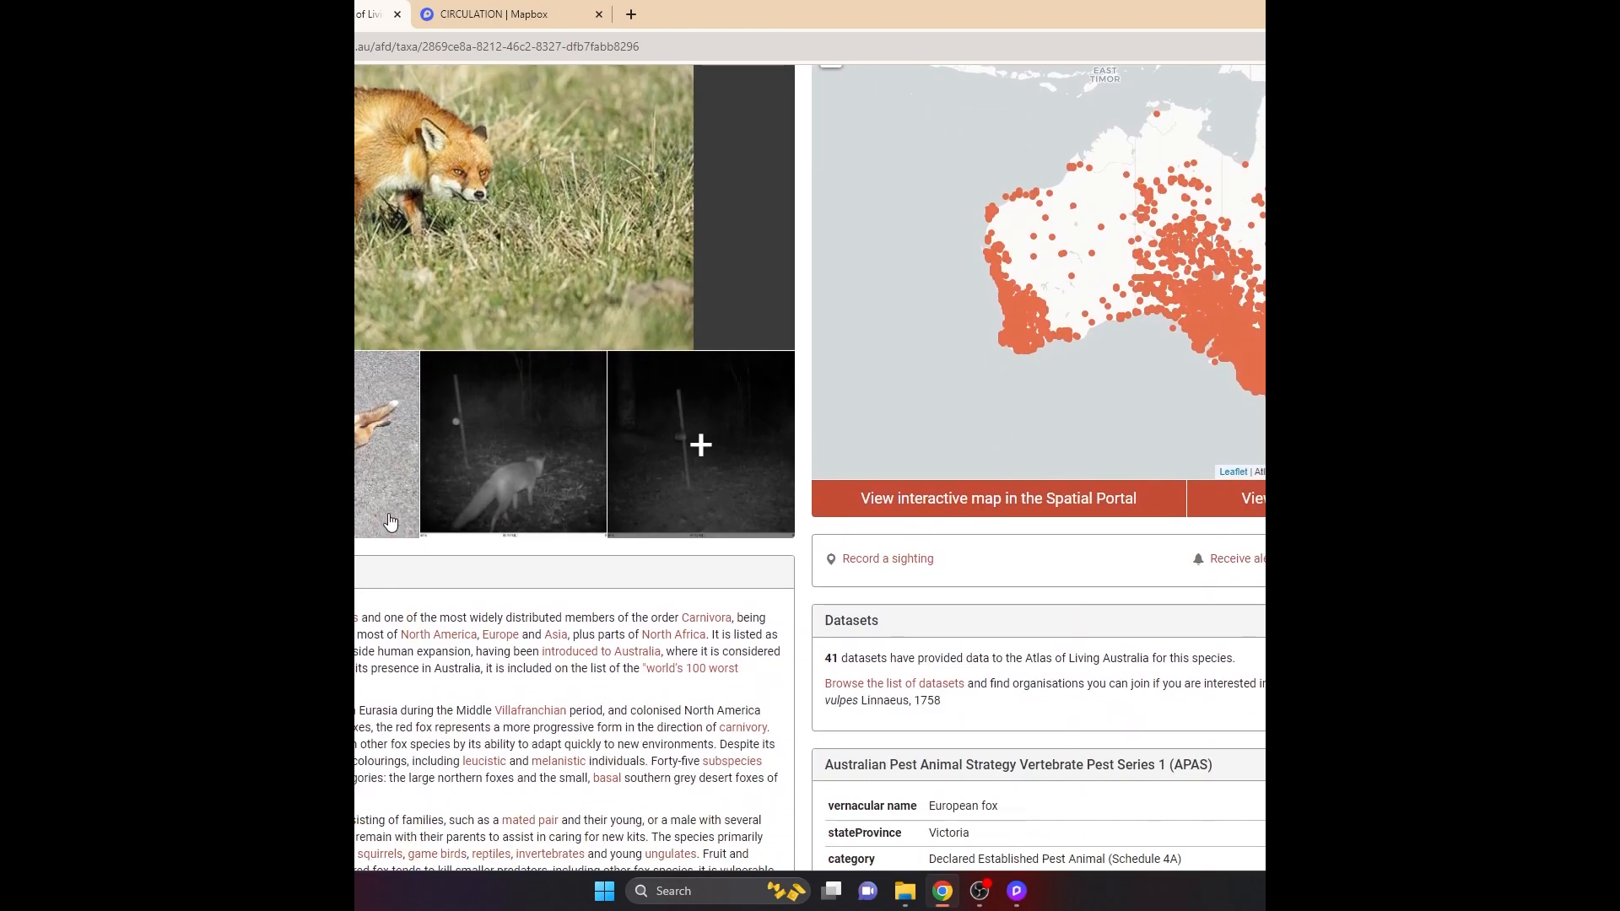
pyautogui.scroll(2, 390, 528)
pyautogui.scroll(-15, 401, 427)
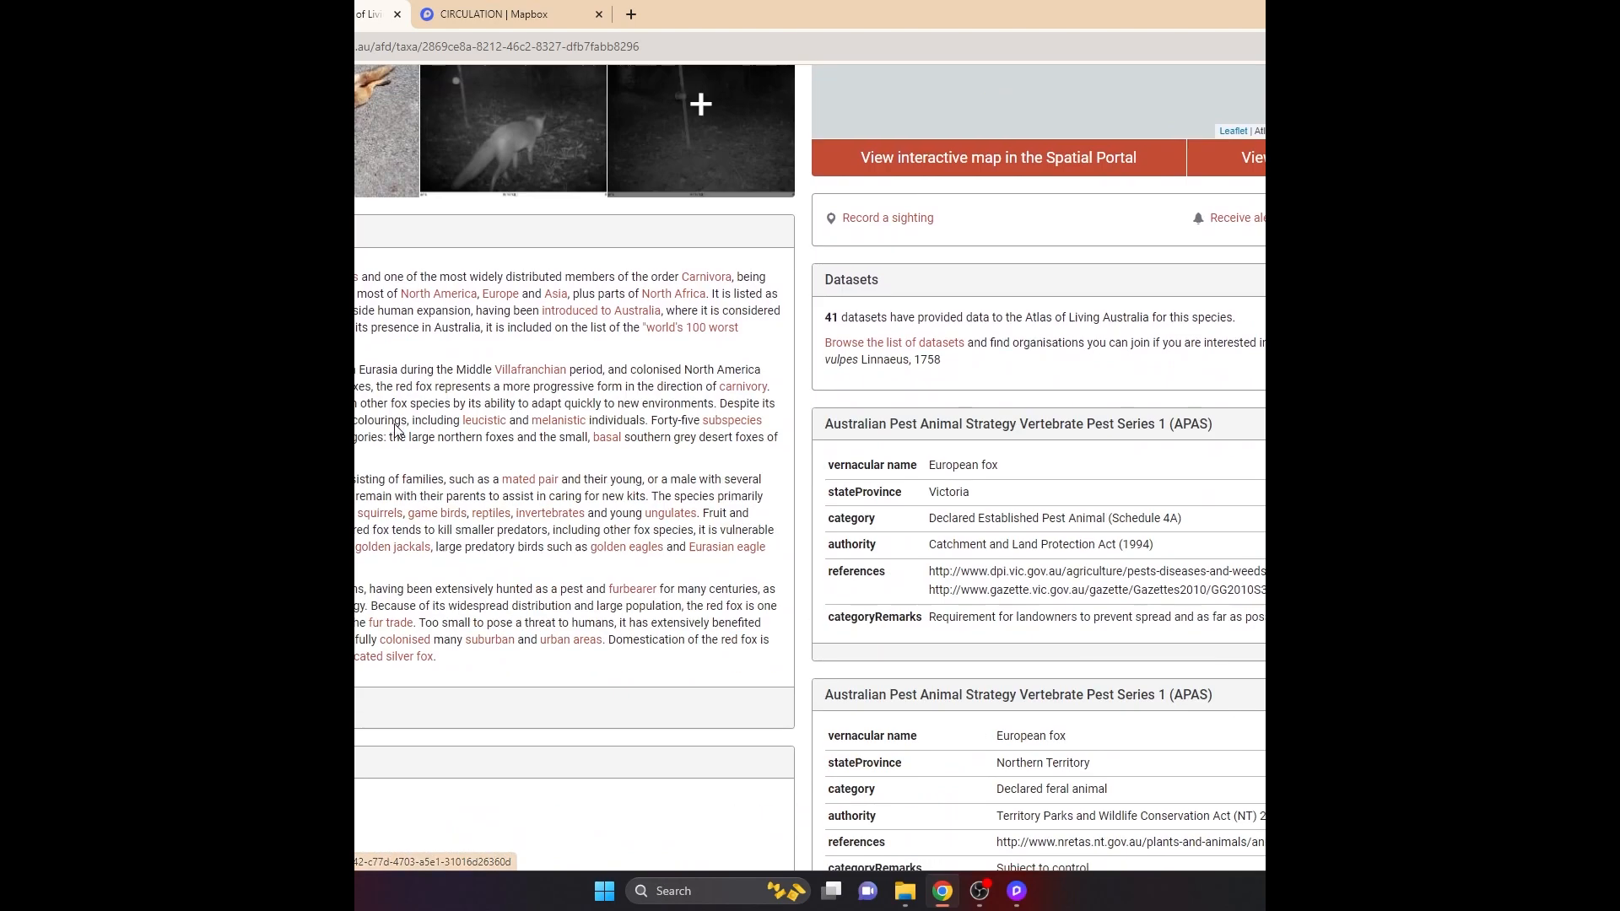
pyautogui.scroll(-3, 401, 426)
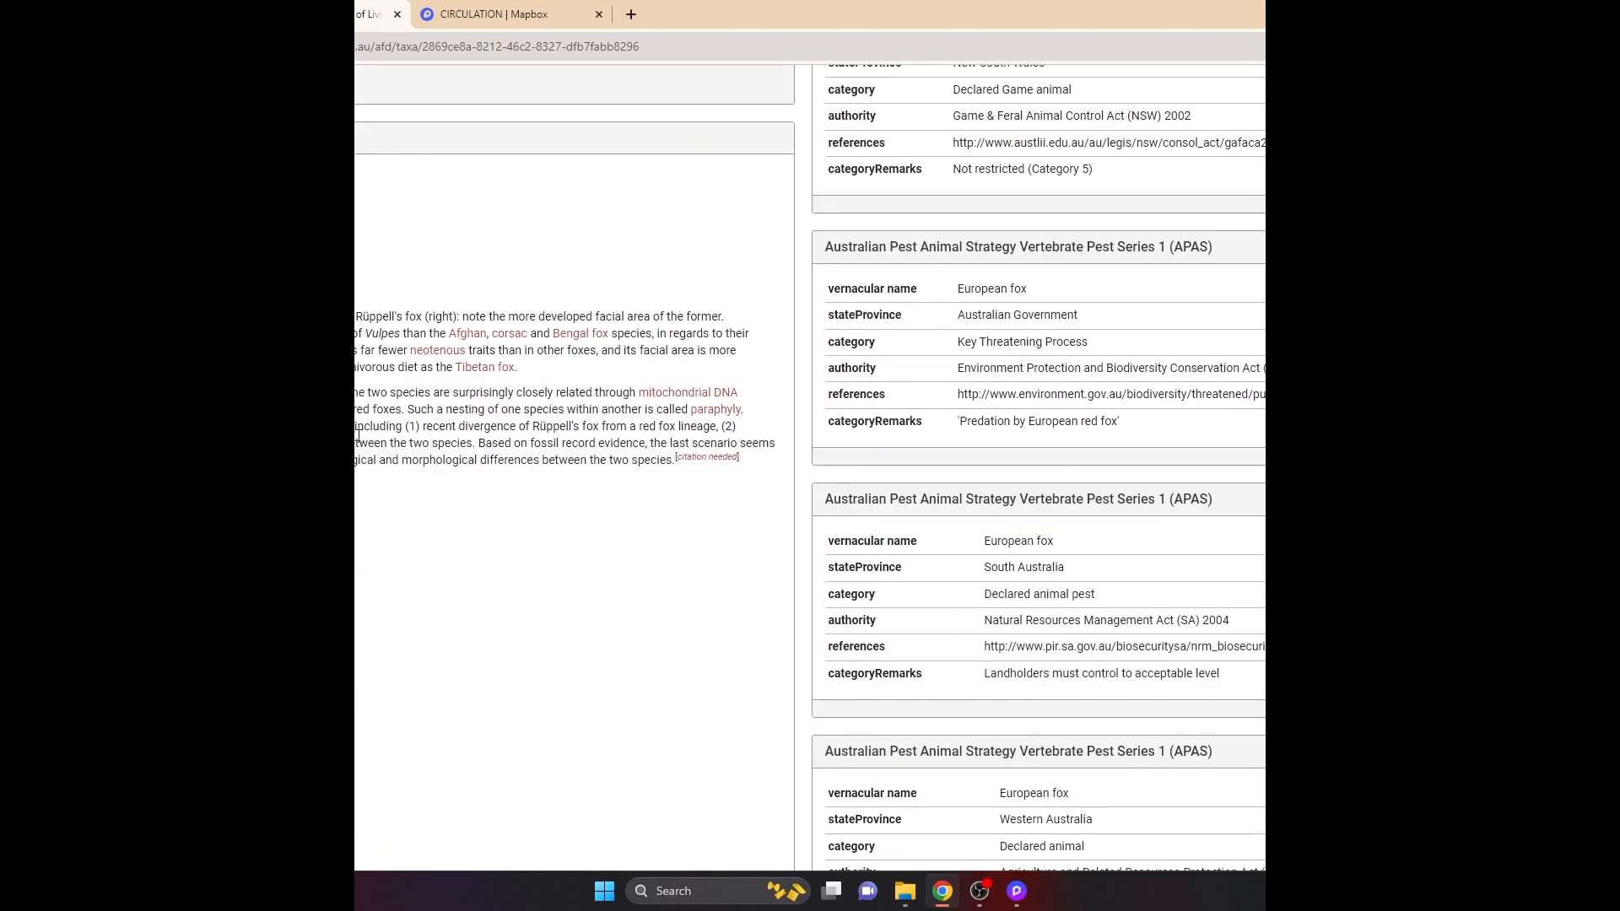
pyautogui.scroll(7, 401, 427)
pyautogui.scroll(-7, 810, 466)
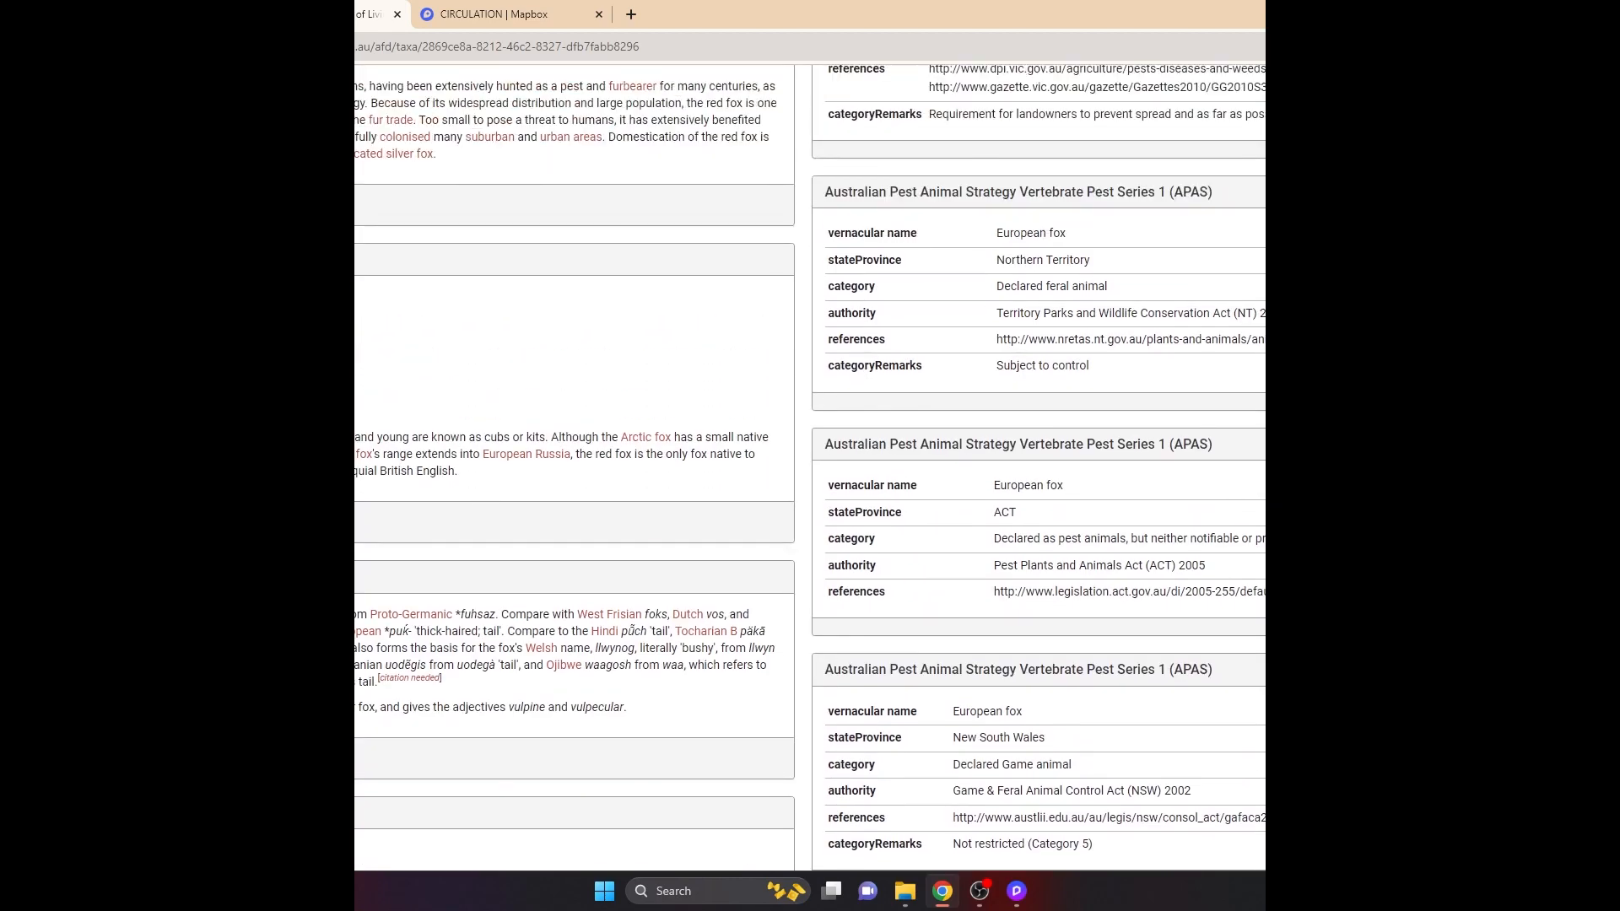
pyautogui.scroll(-4, 810, 466)
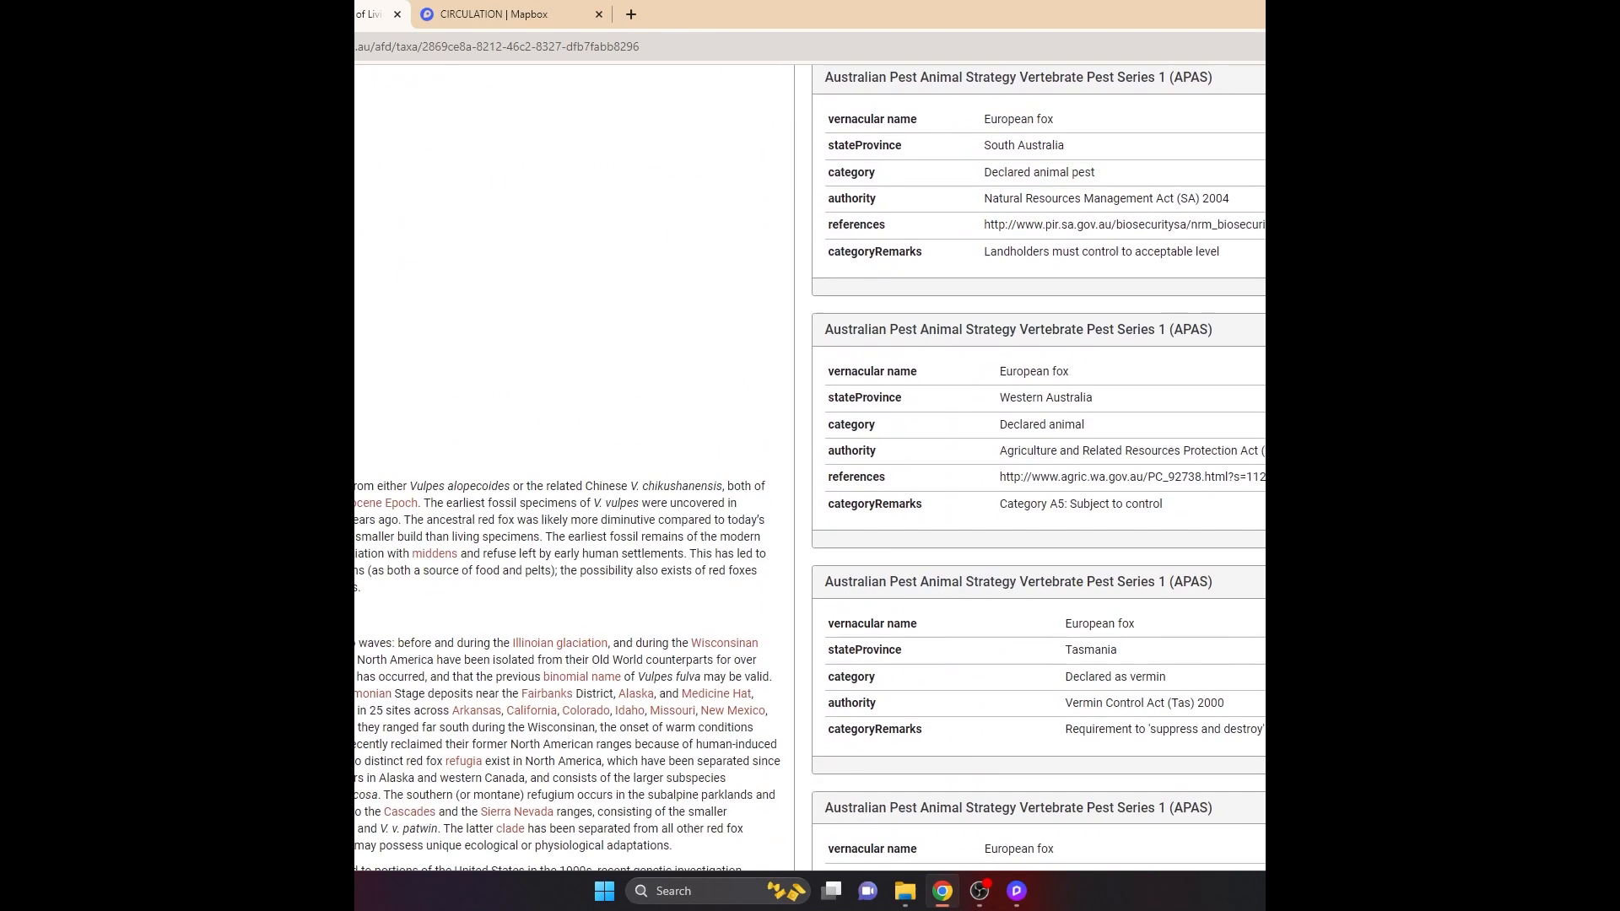
pyautogui.scroll(1, 810, 466)
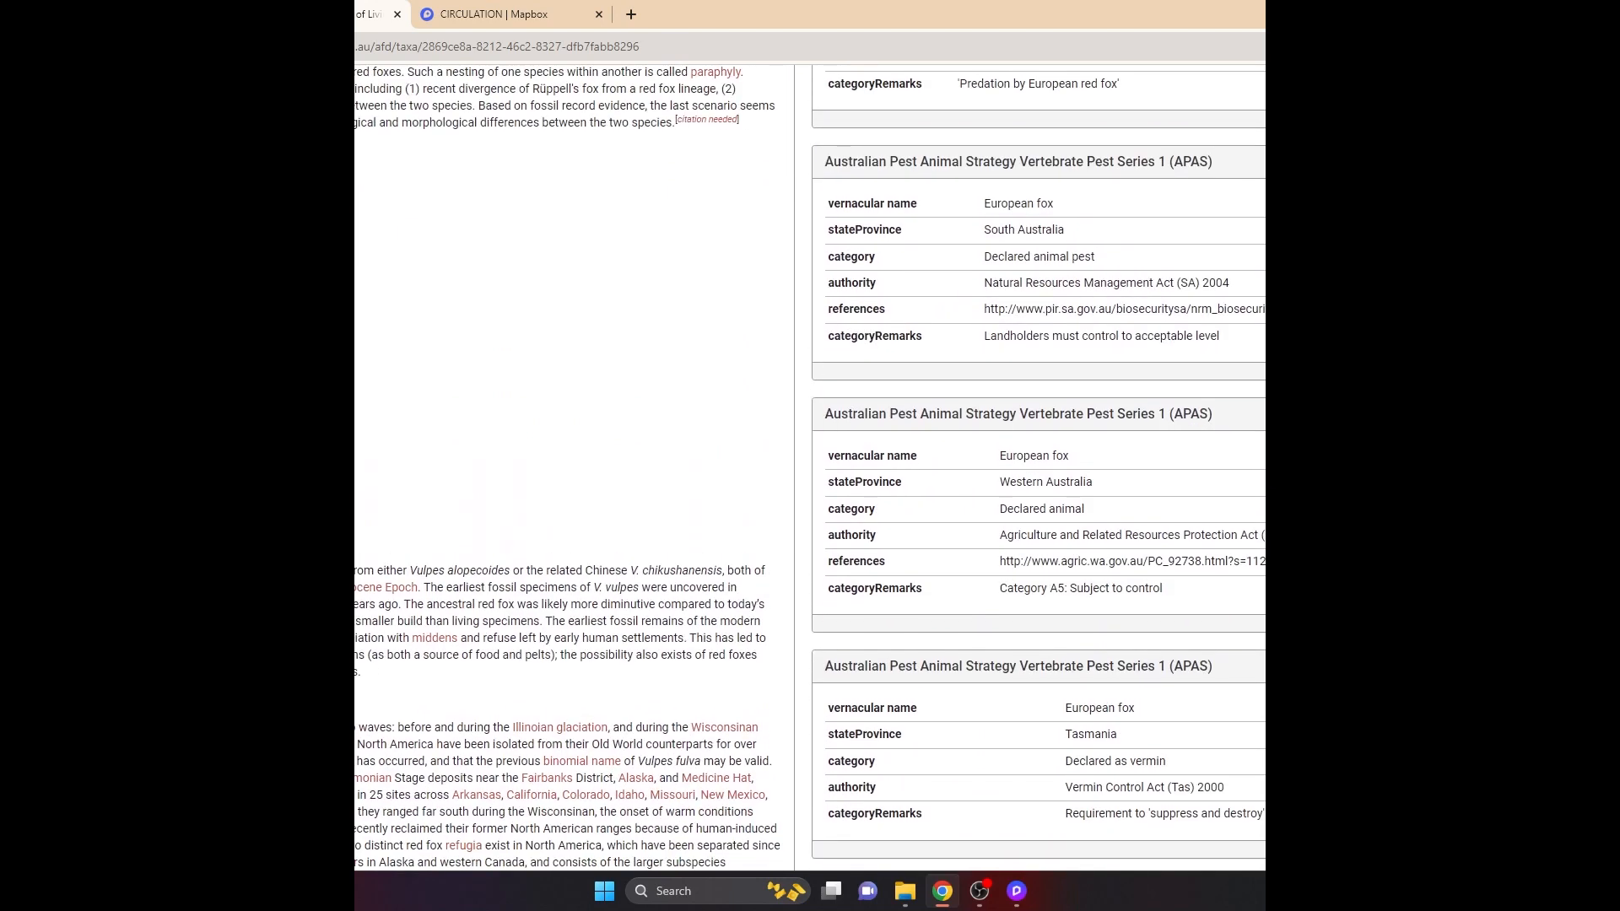
pyautogui.scroll(-10, 810, 466)
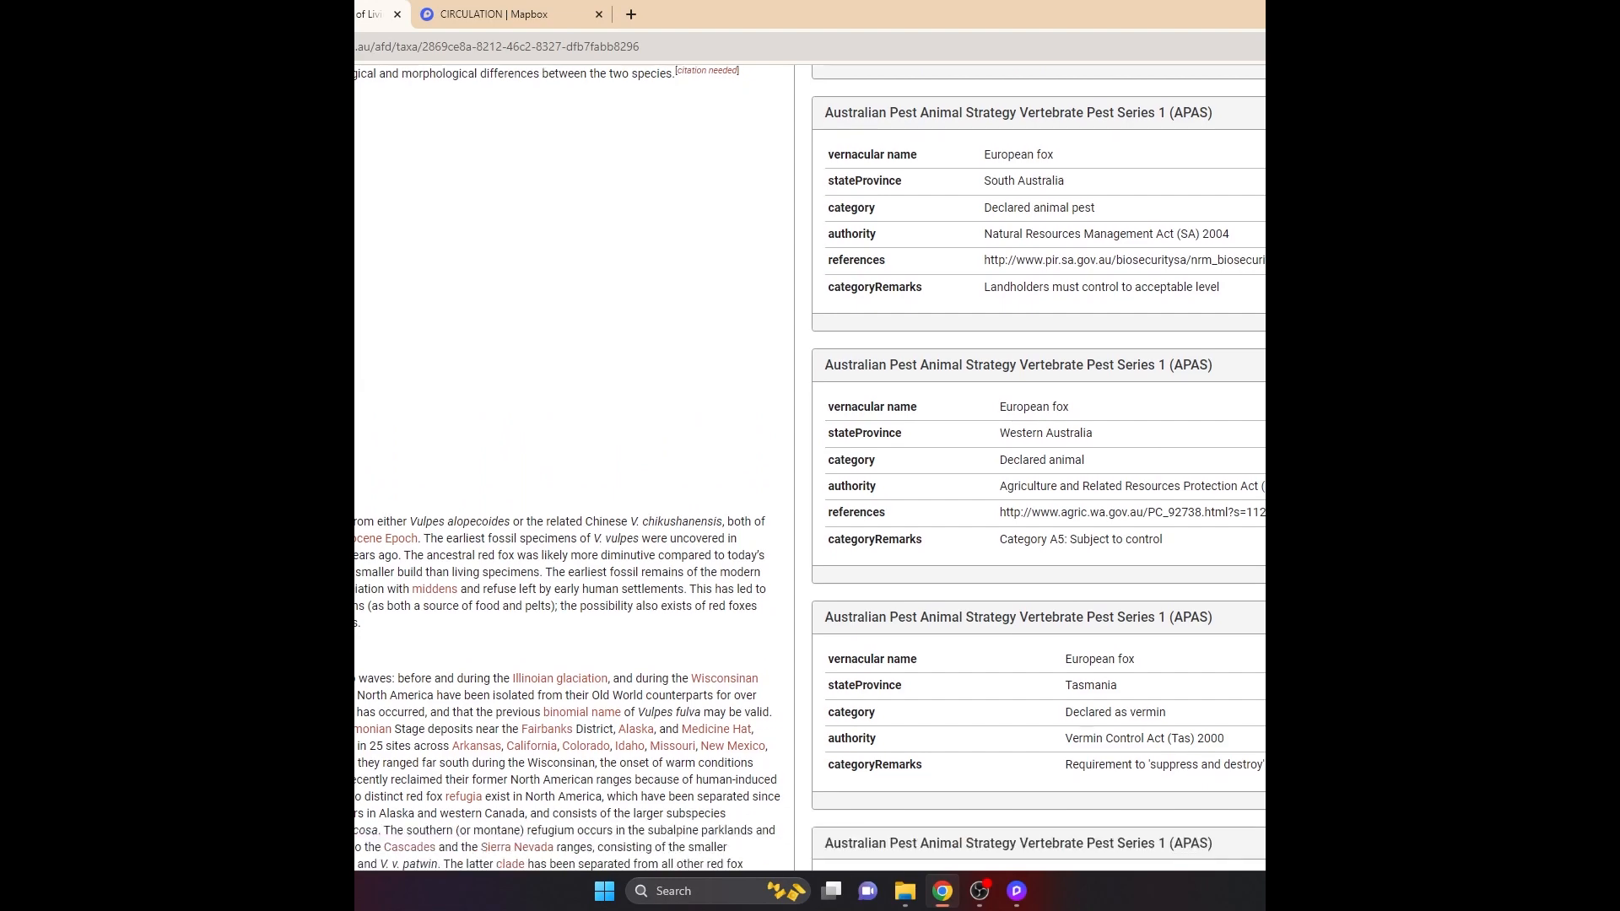
pyautogui.scroll(-15, 405, 435)
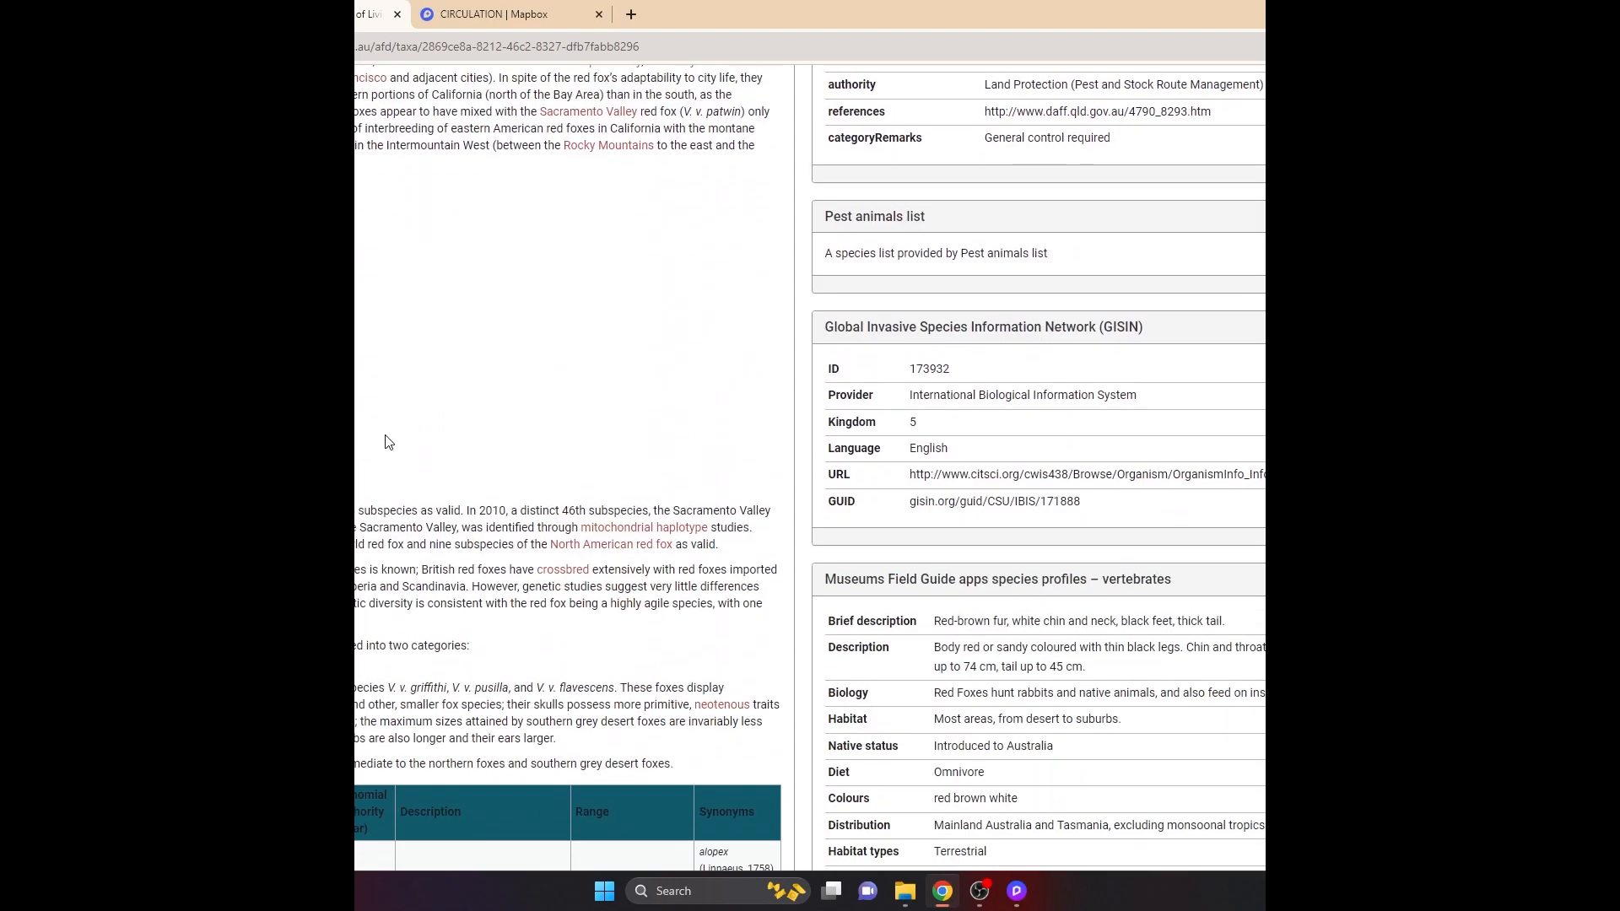
pyautogui.scroll(-15, 441, 433)
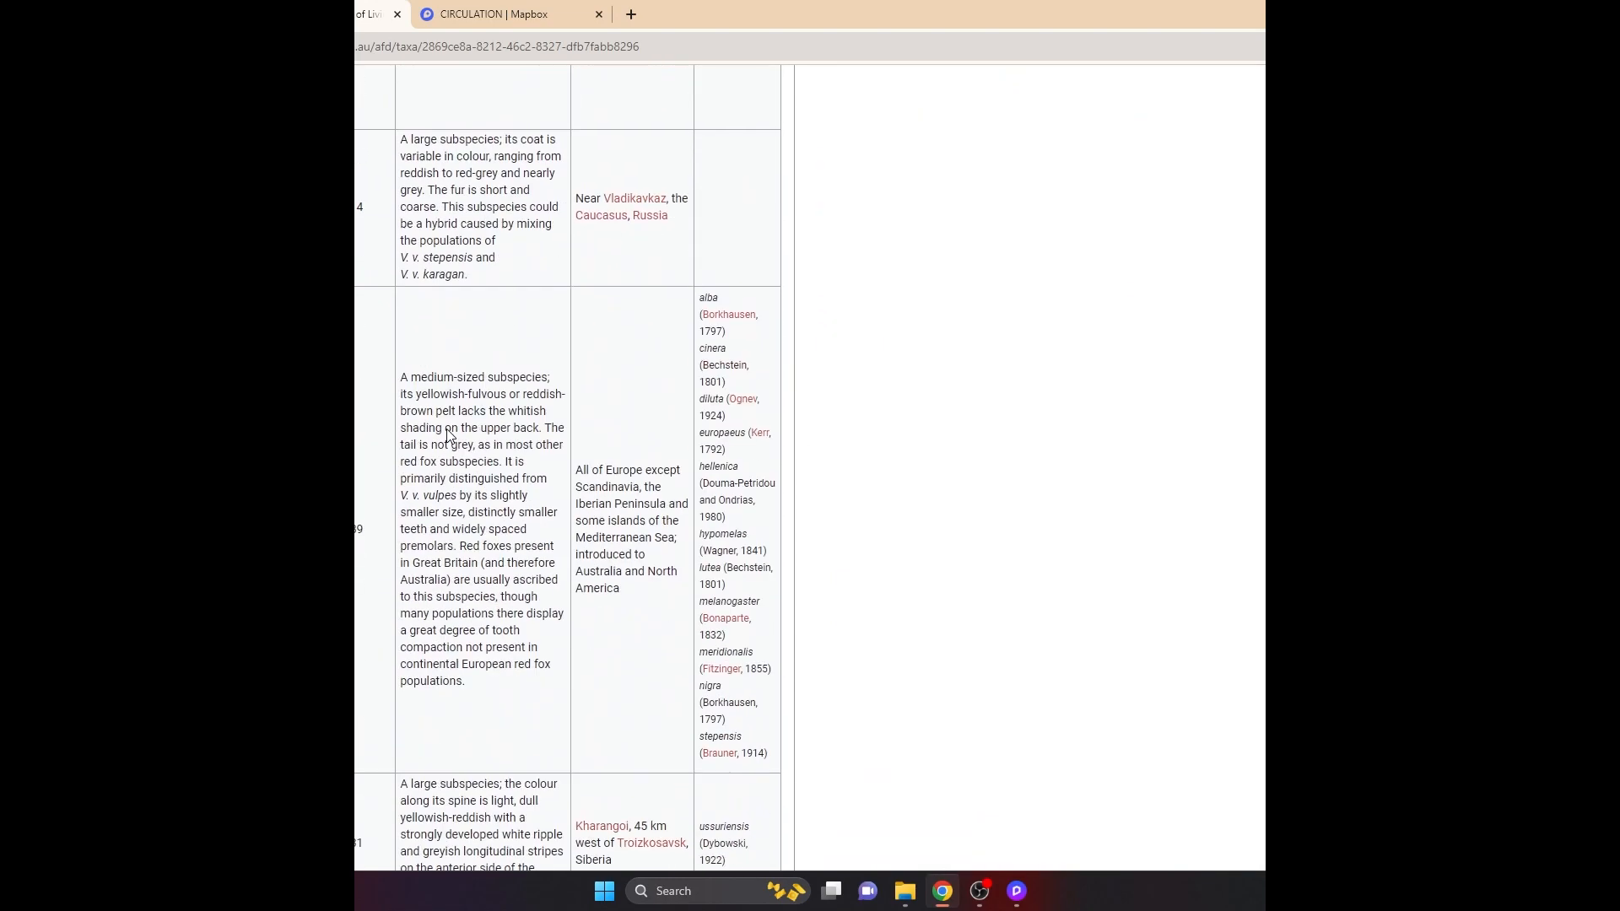
pyautogui.scroll(15, 494, 460)
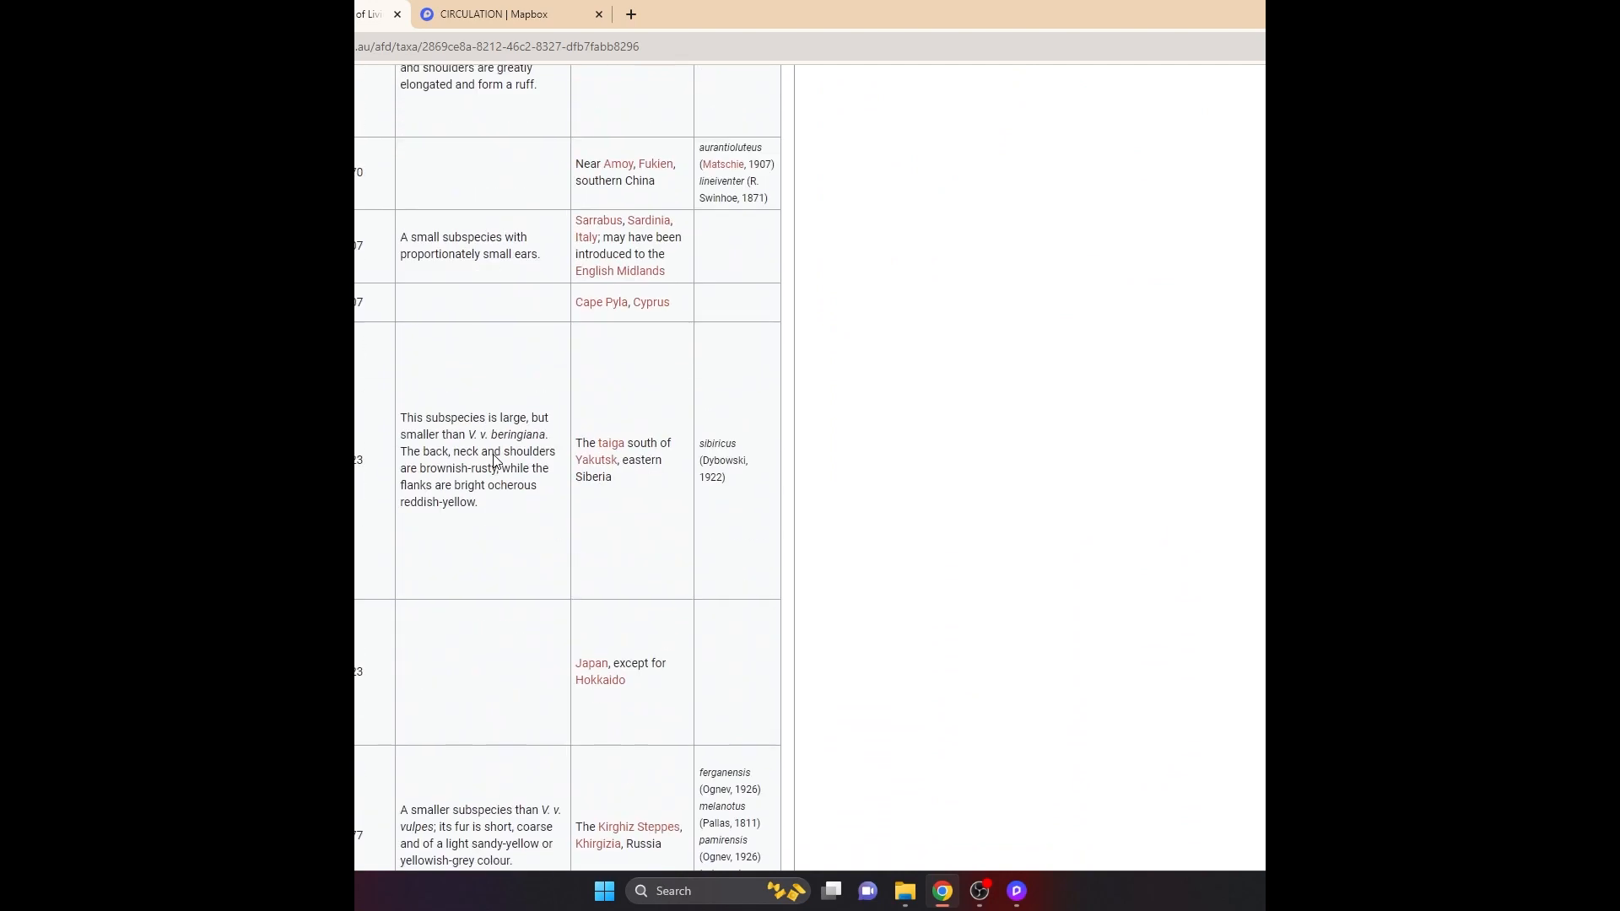
pyautogui.scroll(20, 496, 461)
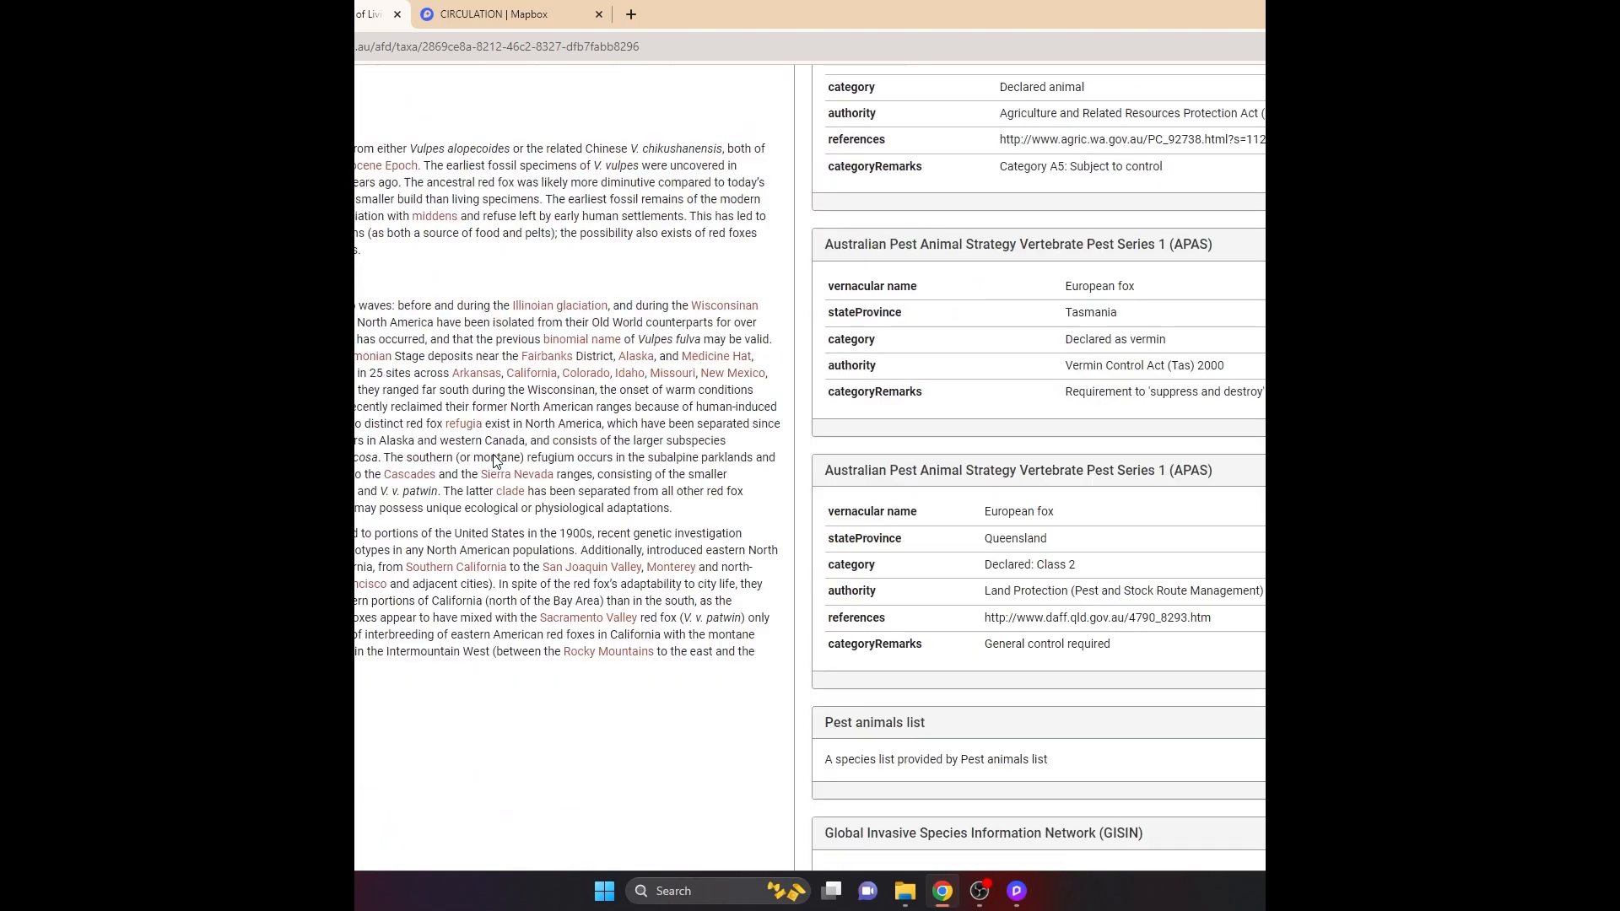
pyautogui.scroll(3, 507, 464)
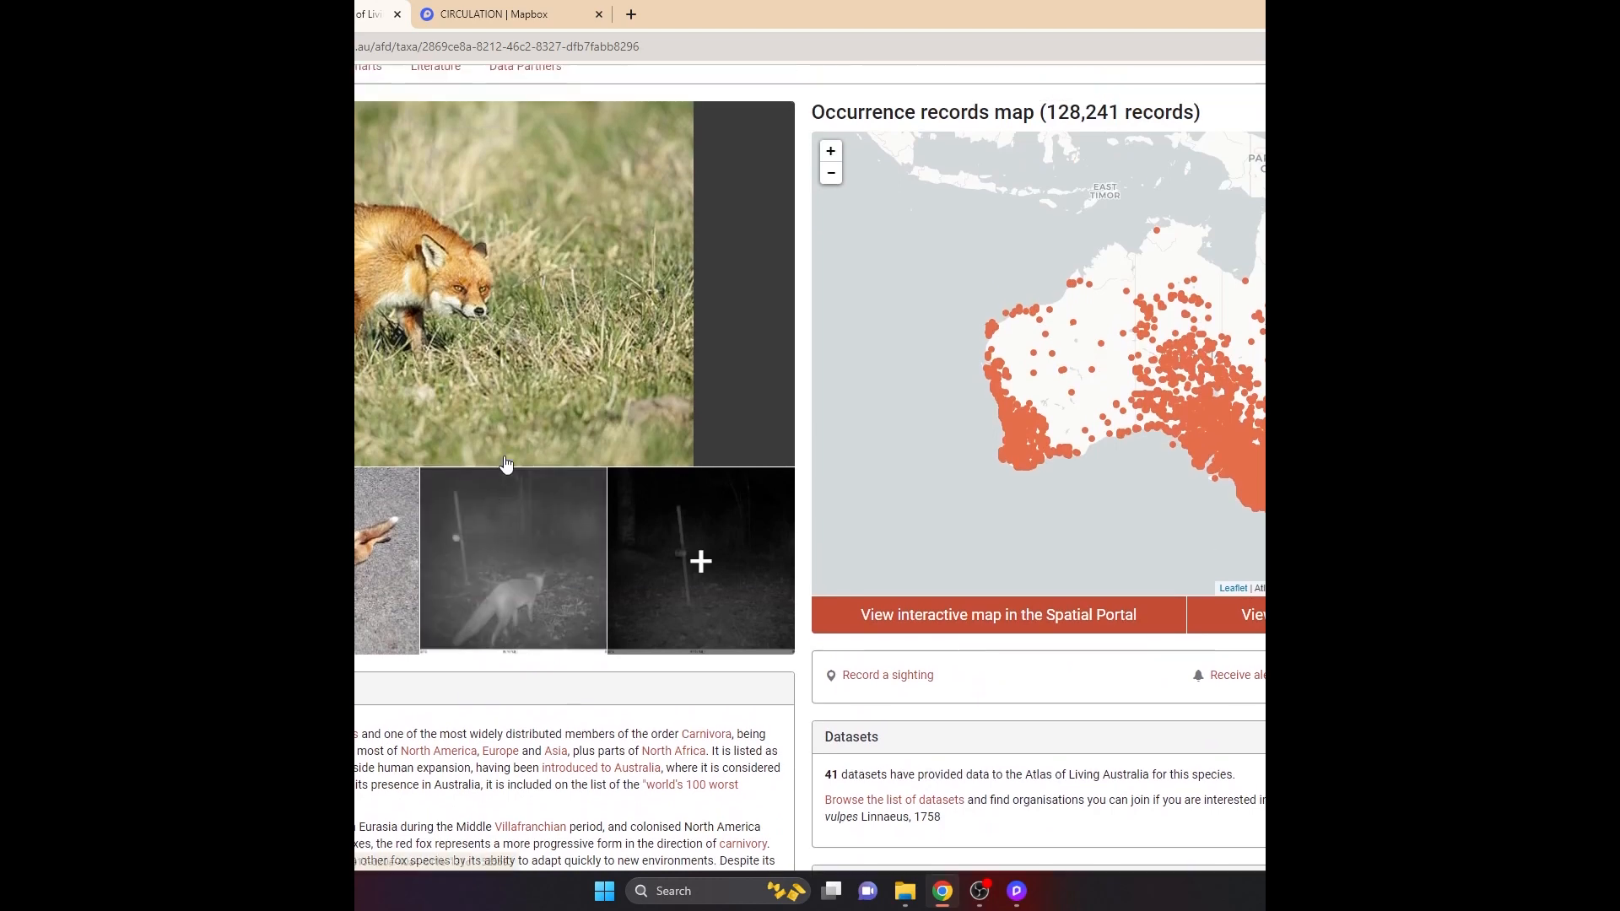
# Open the fox occurrence records as an interactive map in the Spatial Portal.
pyautogui.scroll(-3, 591, 422)
pyautogui.scroll(4, 548, 375)
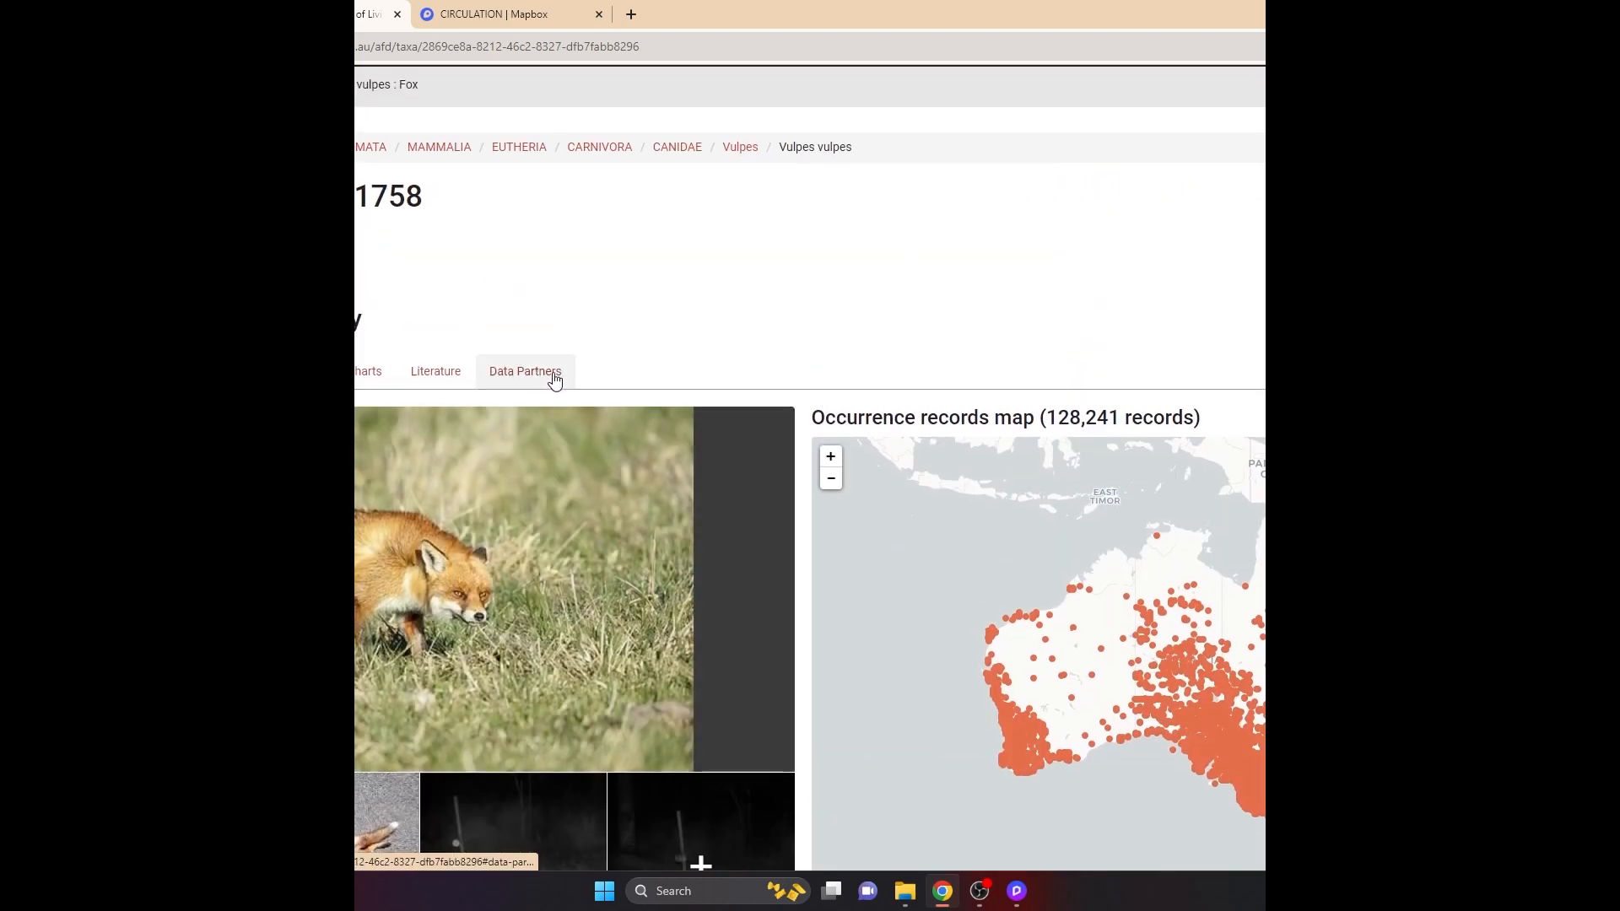
pyautogui.scroll(-3, 548, 375)
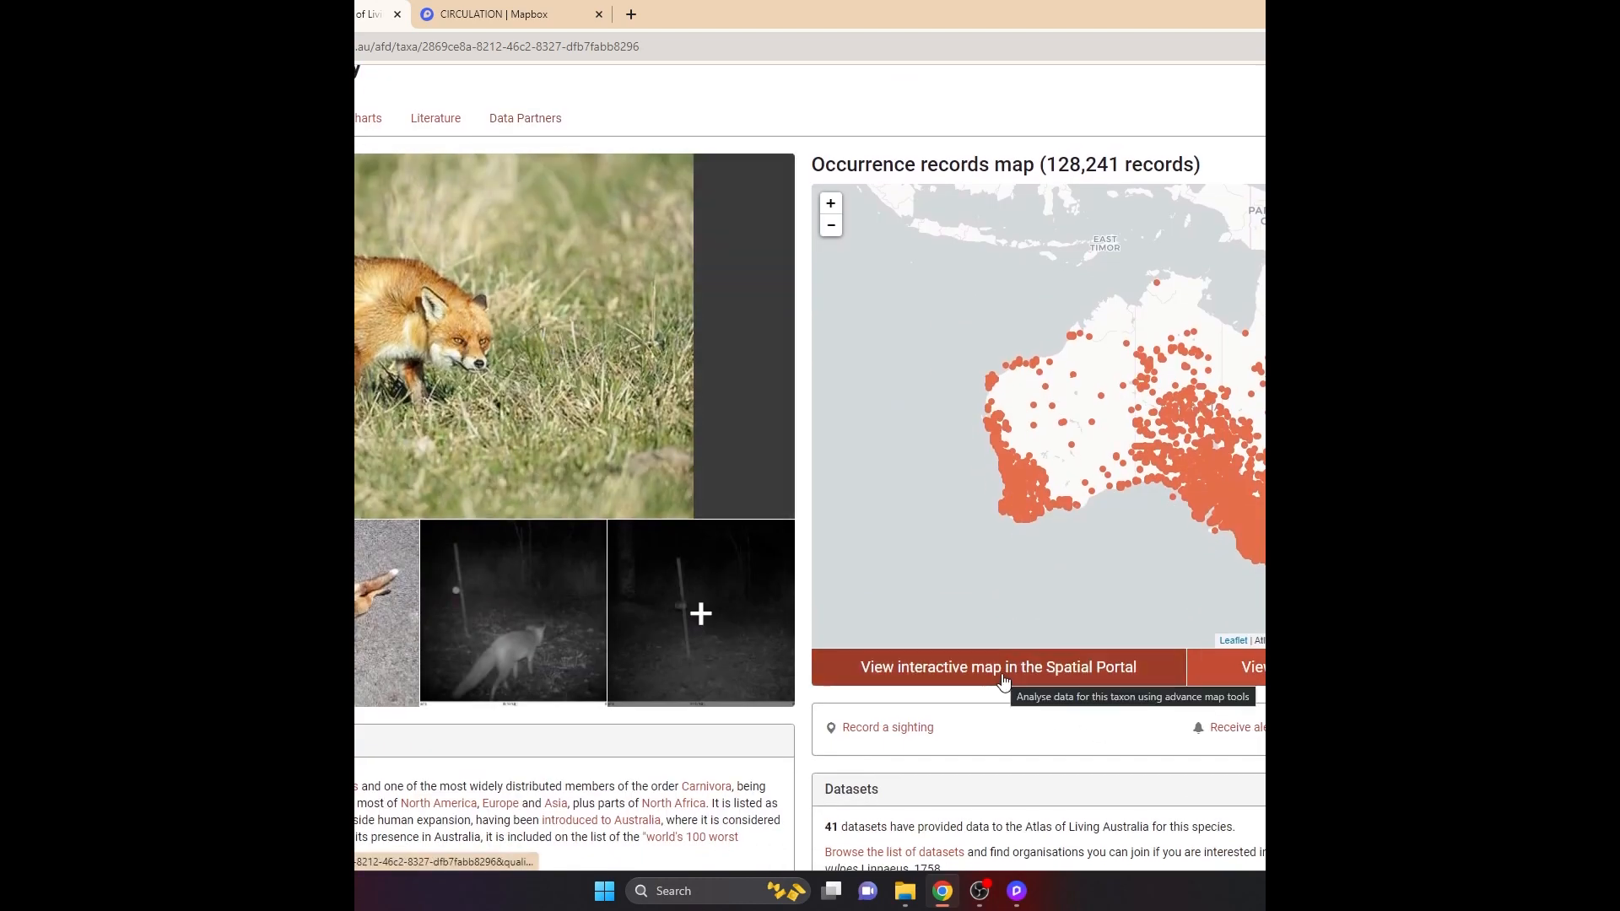
pyautogui.click(934, 685)
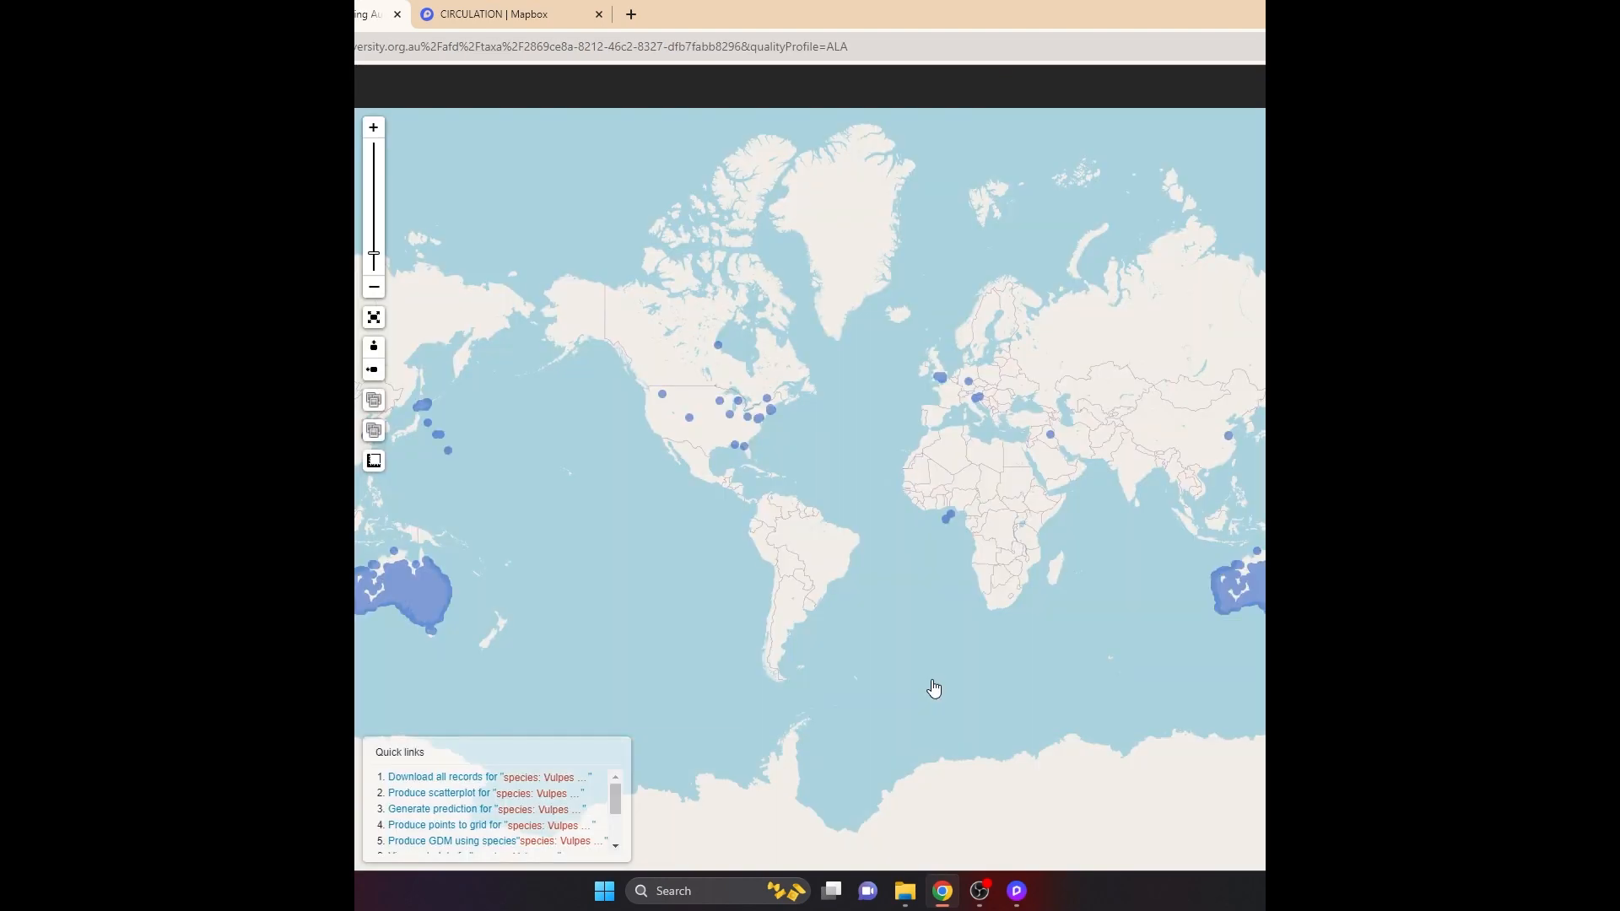
# Examine the distribution of fox occurrence records across the whole Australian mainland on the interactive map.
pyautogui.moveTo(1262, 680); pyautogui.dragTo(1122, 682)
pyautogui.scroll(1, 1055, 498)
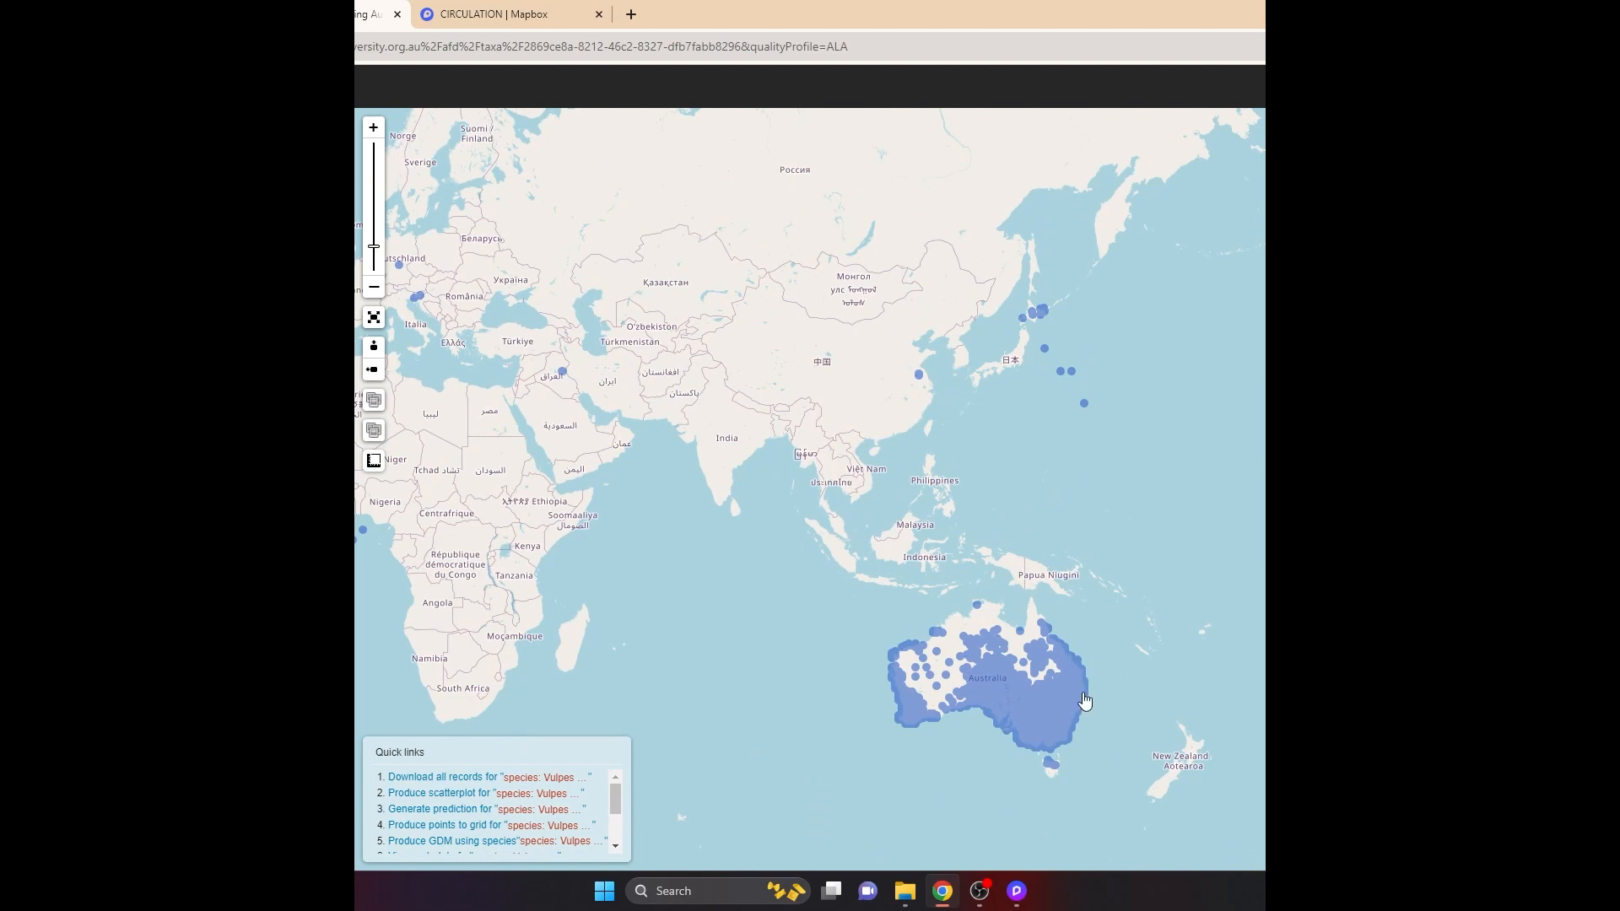
pyautogui.moveTo(1114, 749); pyautogui.dragTo(1121, 646)
pyautogui.scroll(1, 1031, 693)
pyautogui.scroll(1, 1036, 700)
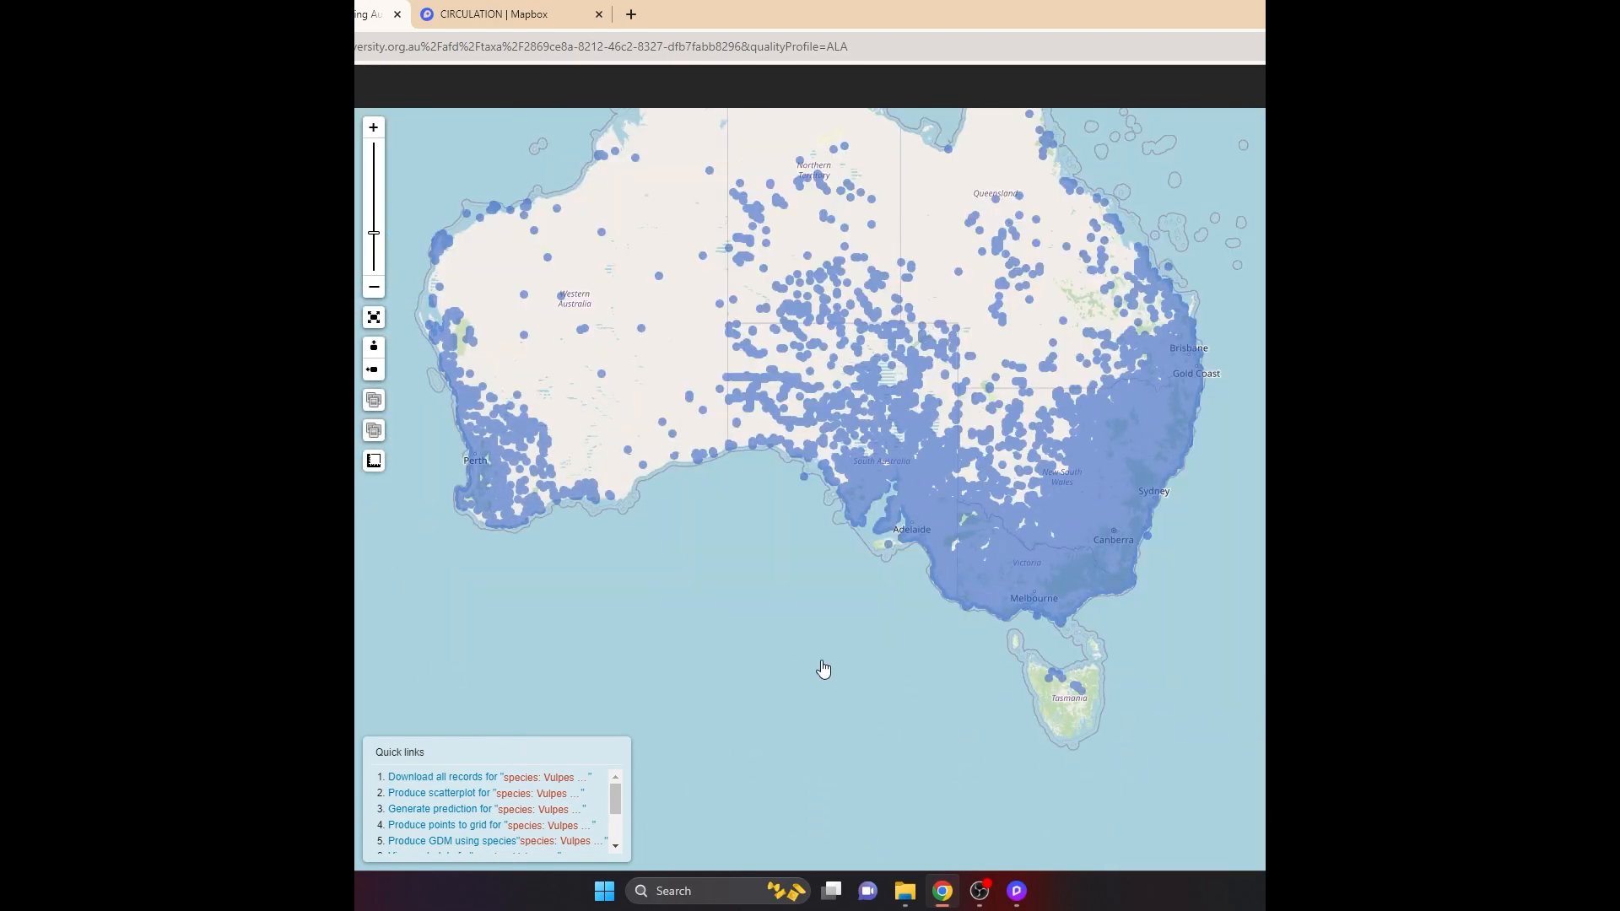
pyautogui.moveTo(822, 650); pyautogui.dragTo(890, 799)
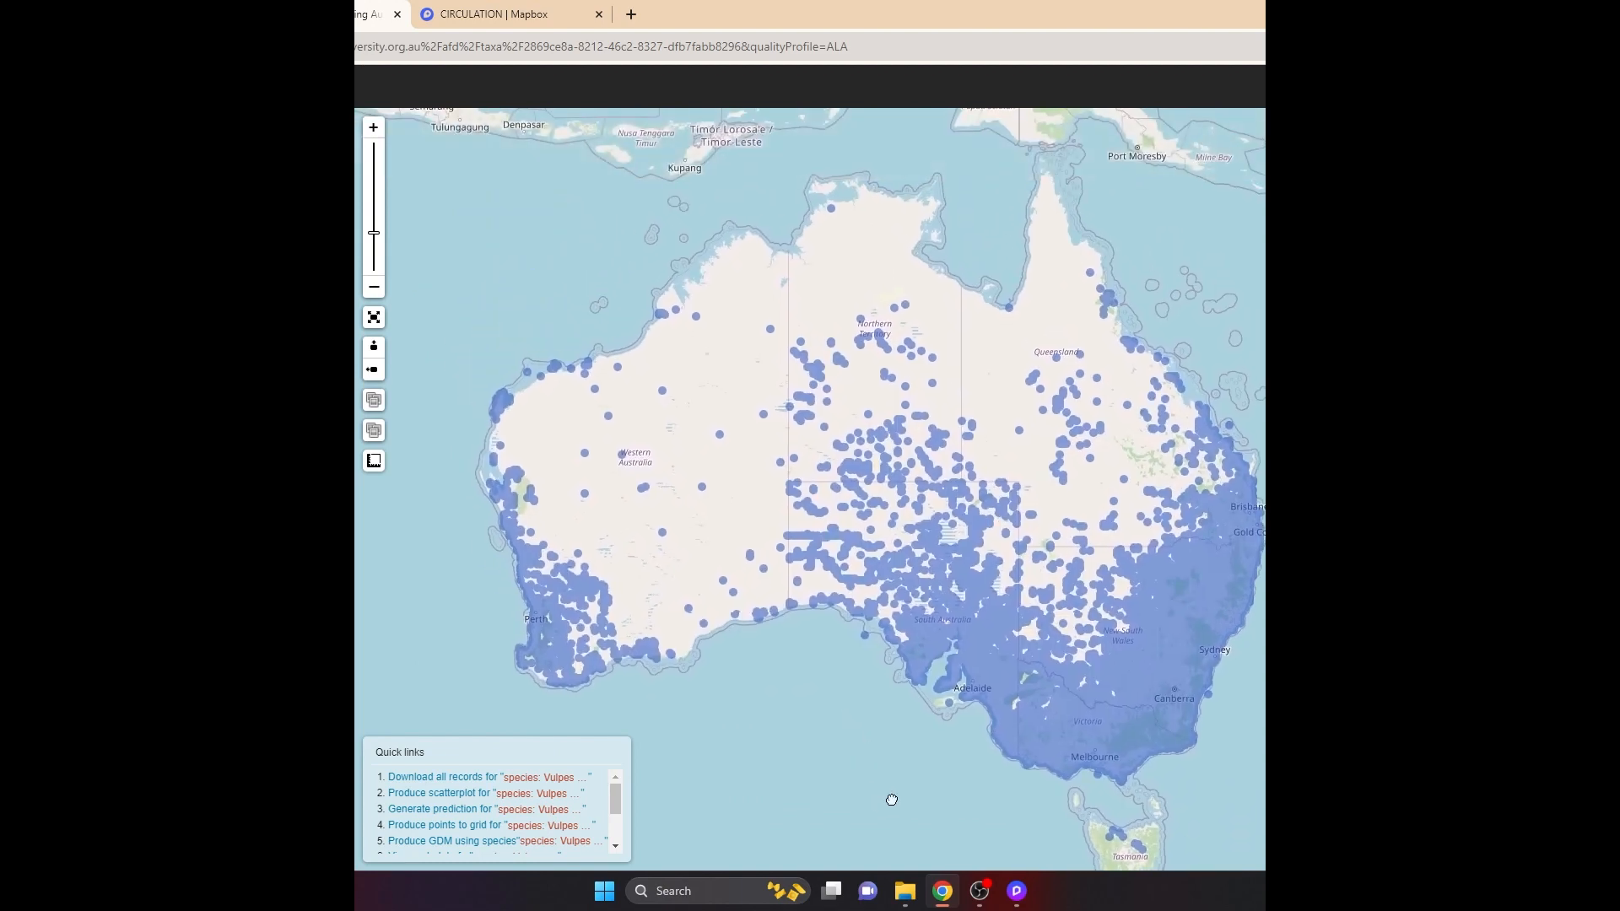
# Examine the fox occurrence records in Victoria up close, focusing on the Melbourne area.
pyautogui.moveTo(1026, 786); pyautogui.dragTo(1019, 669)
pyautogui.scroll(2, 1112, 640)
pyautogui.scroll(1, 967, 595)
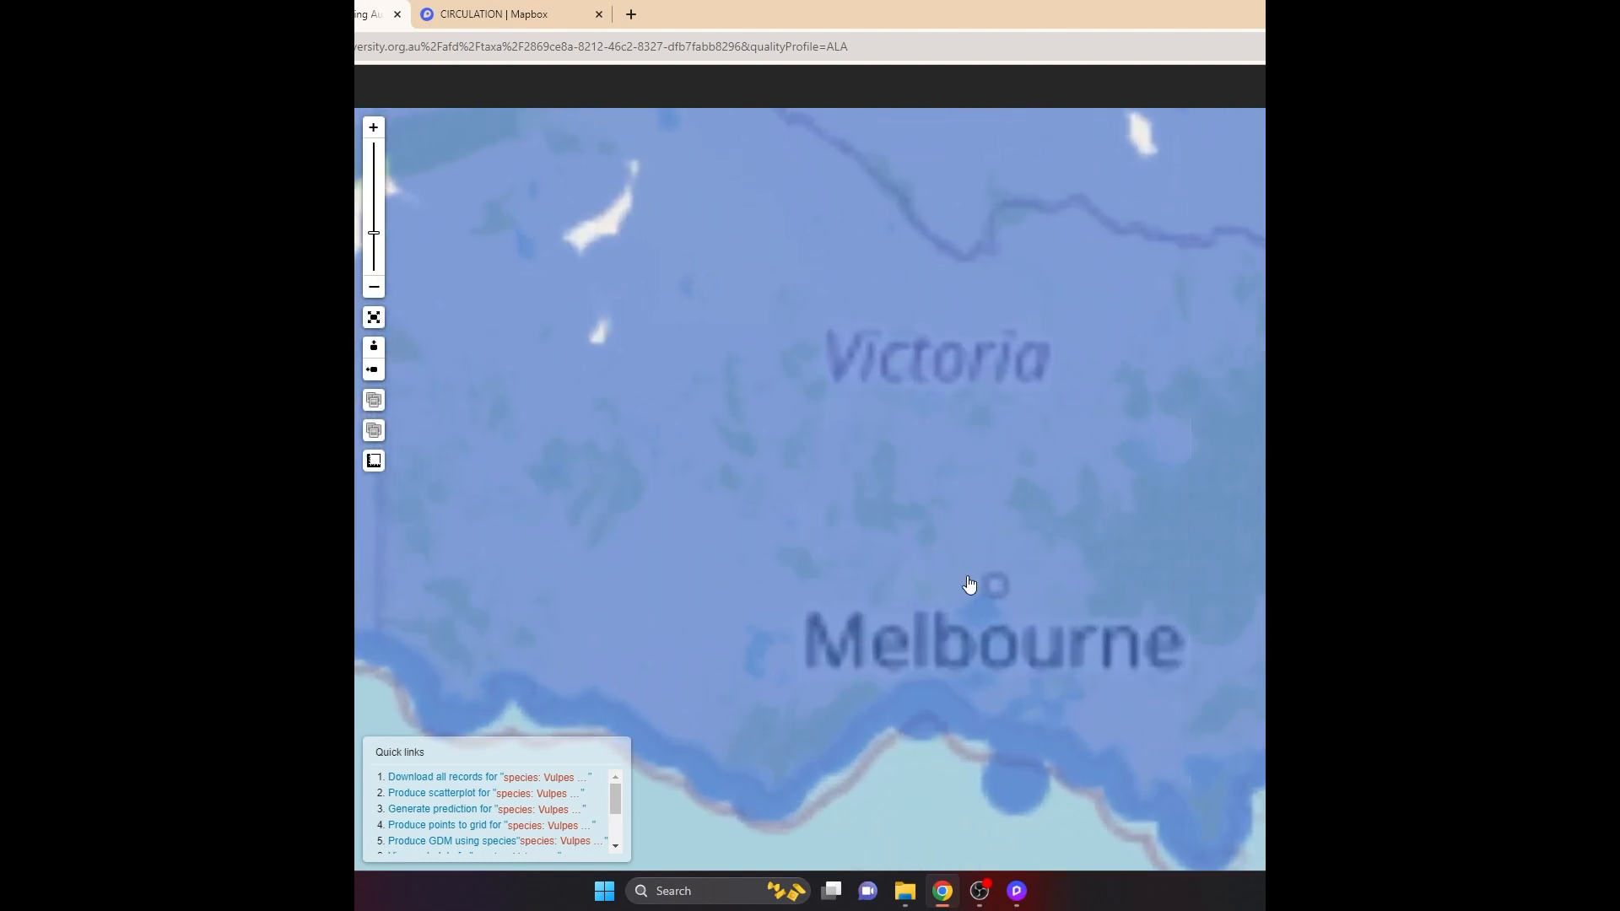
pyautogui.scroll(-2, 954, 570)
pyautogui.moveTo(1163, 665); pyautogui.dragTo(1048, 622)
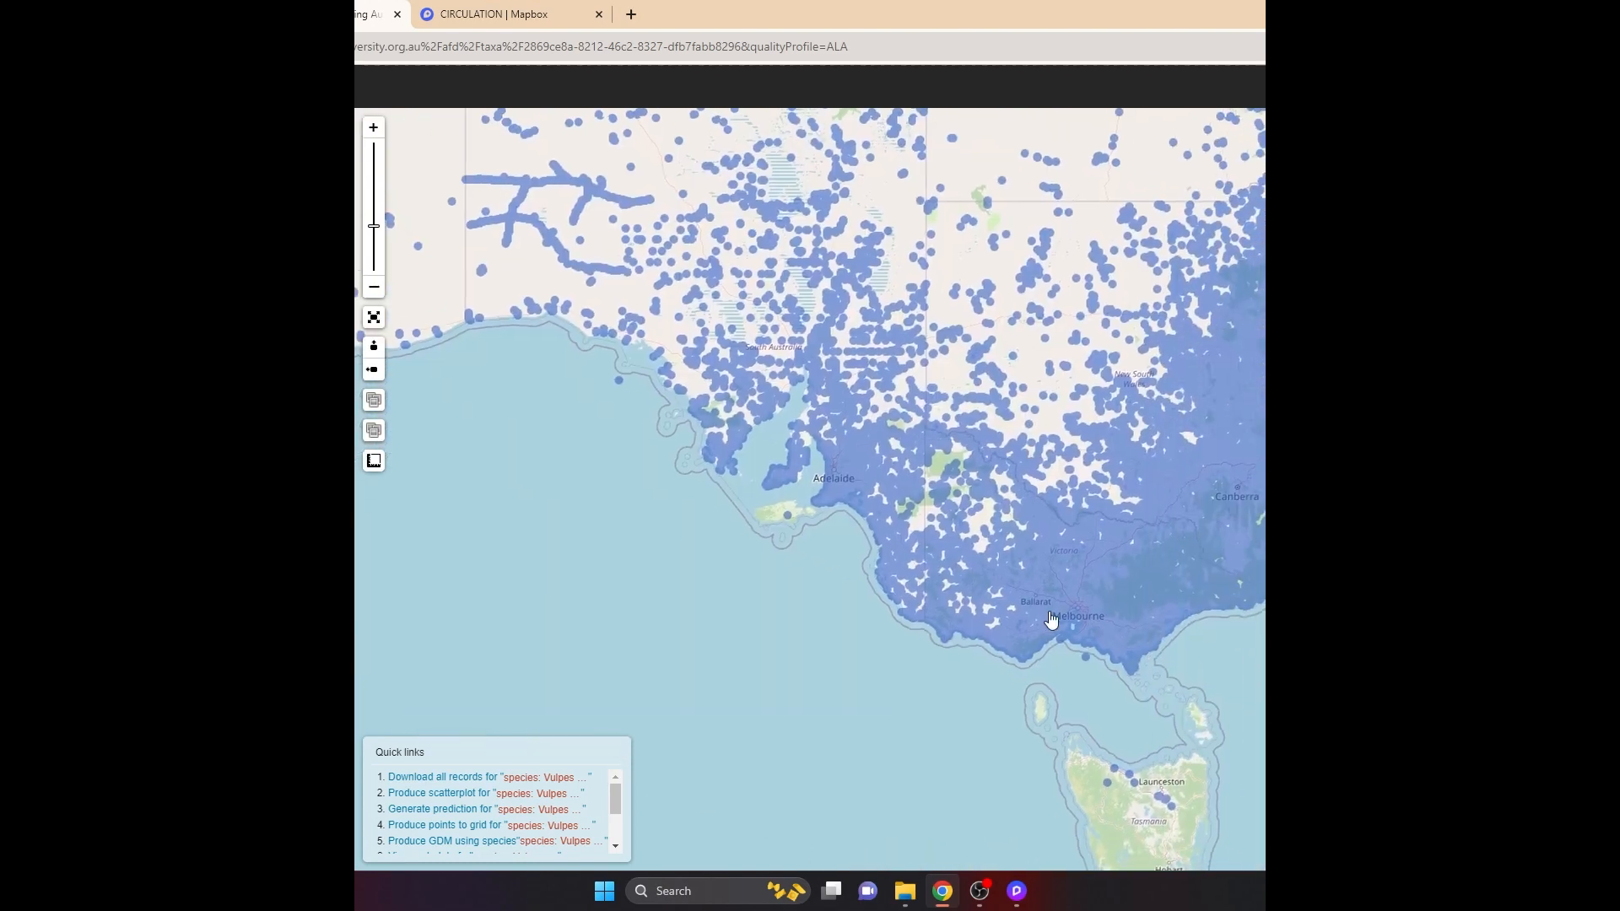
pyautogui.scroll(2, 1053, 618)
pyautogui.scroll(2, 1172, 624)
pyautogui.scroll(-2, 1146, 623)
pyautogui.moveTo(1171, 631); pyautogui.dragTo(835, 568)
pyautogui.scroll(3, 832, 568)
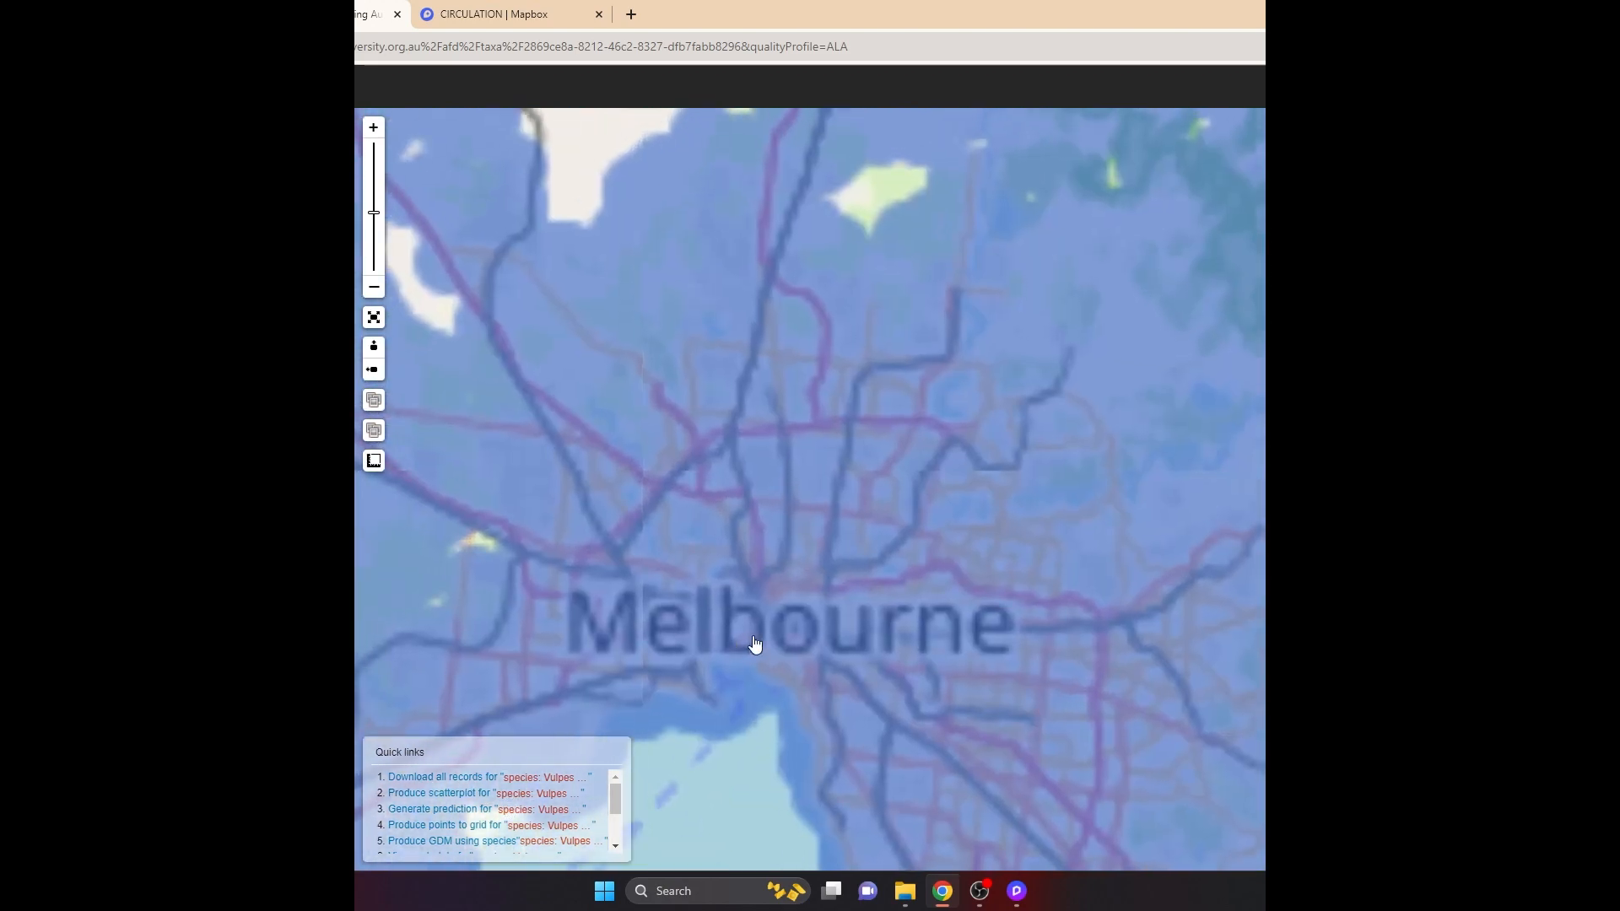
# Examine the fox occurrence records up close around Footscray, Flemington Racecourse and the Maribyrnong River.
pyautogui.scroll(-2, 760, 644)
pyautogui.scroll(1, 894, 599)
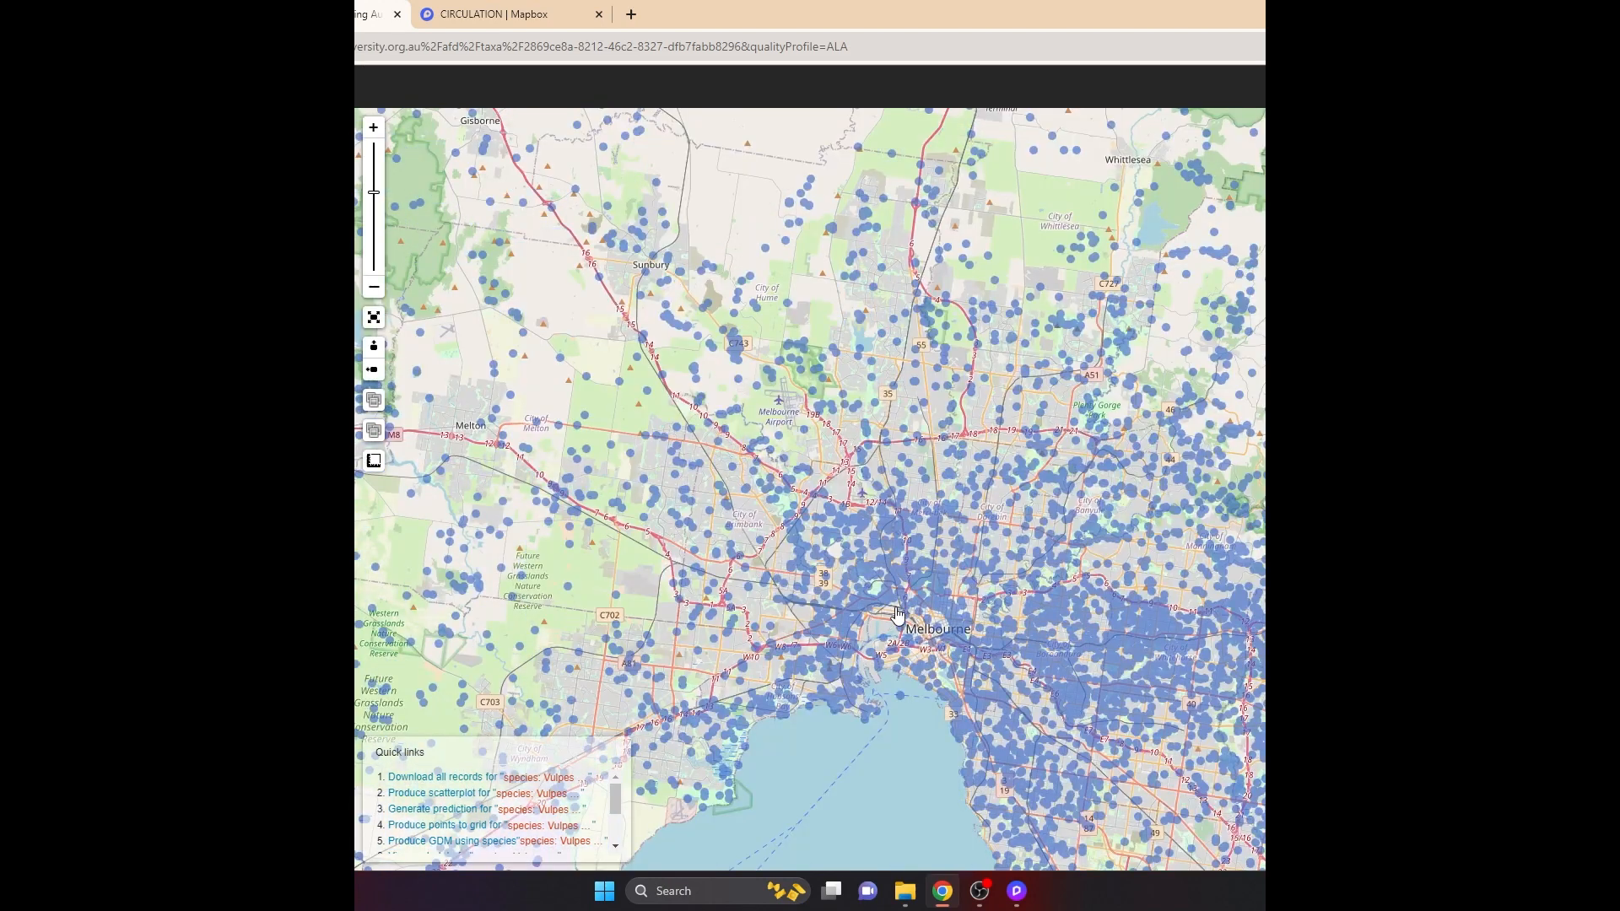
pyautogui.scroll(1, 864, 652)
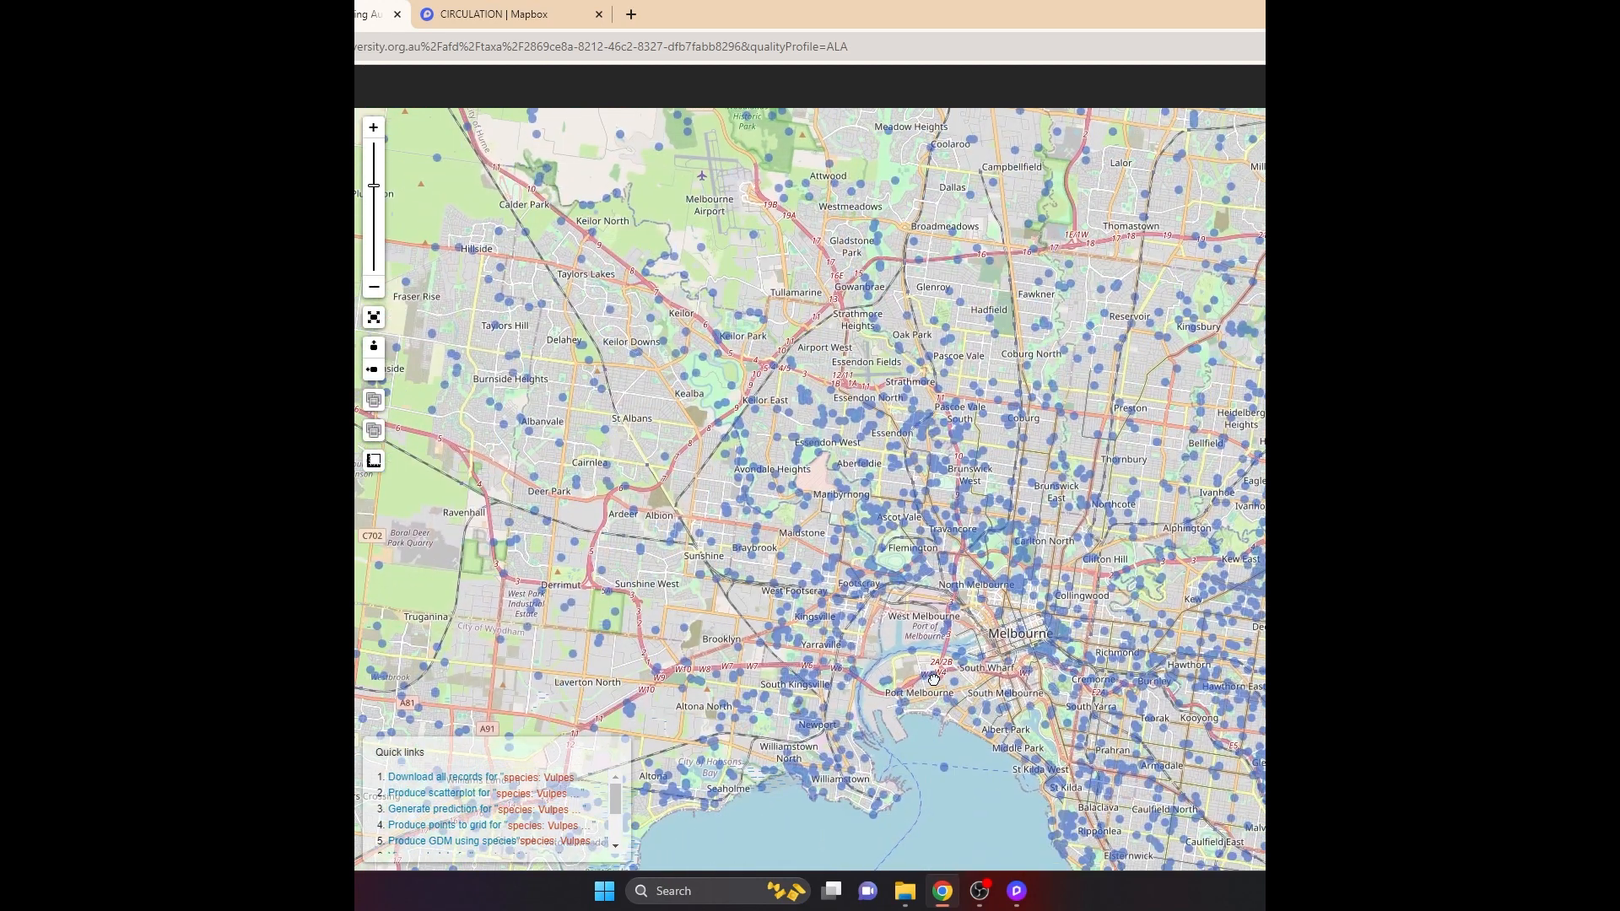
pyautogui.moveTo(824, 600); pyautogui.dragTo(900, 567)
pyautogui.scroll(1, 900, 567)
pyautogui.scroll(1, 948, 554)
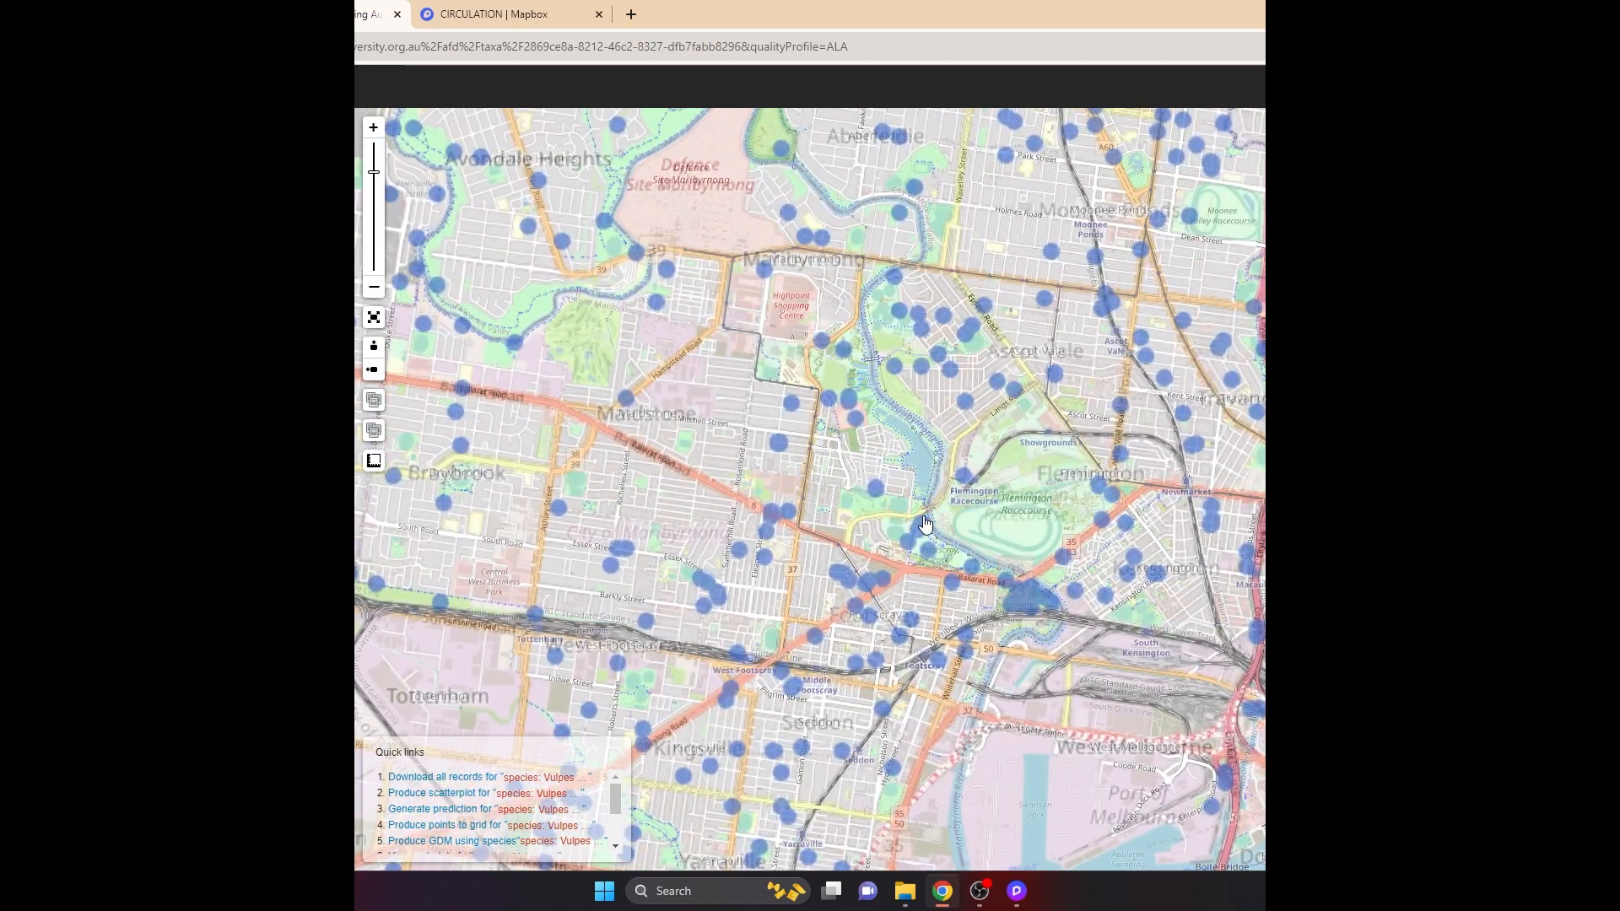
pyautogui.scroll(1, 924, 524)
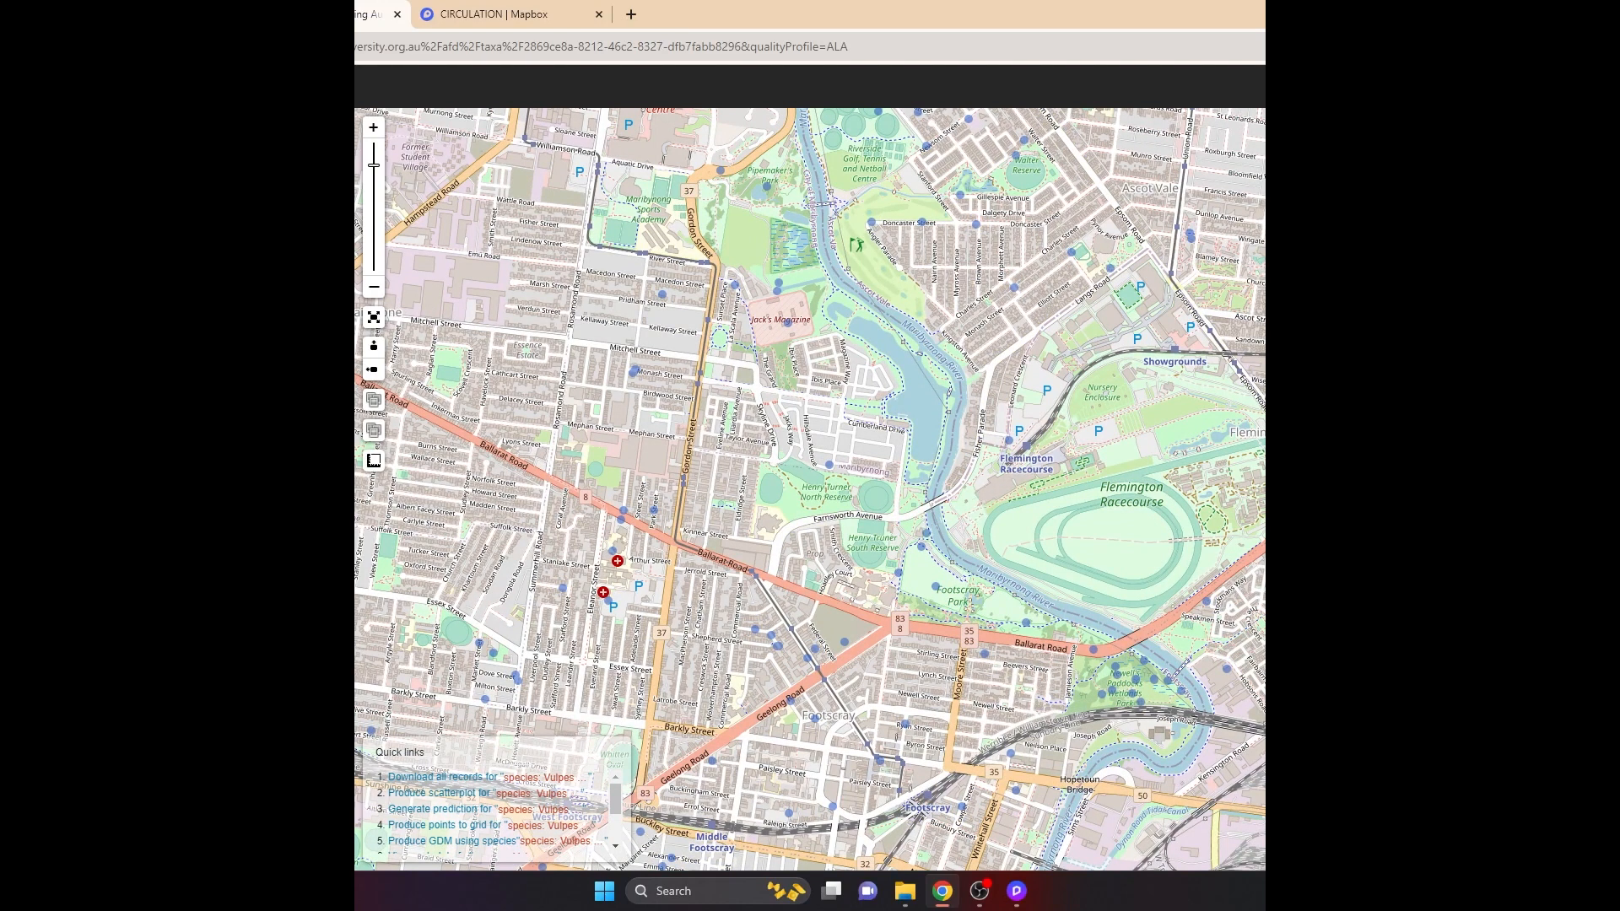
pyautogui.moveTo(1160, 626); pyautogui.dragTo(1071, 553)
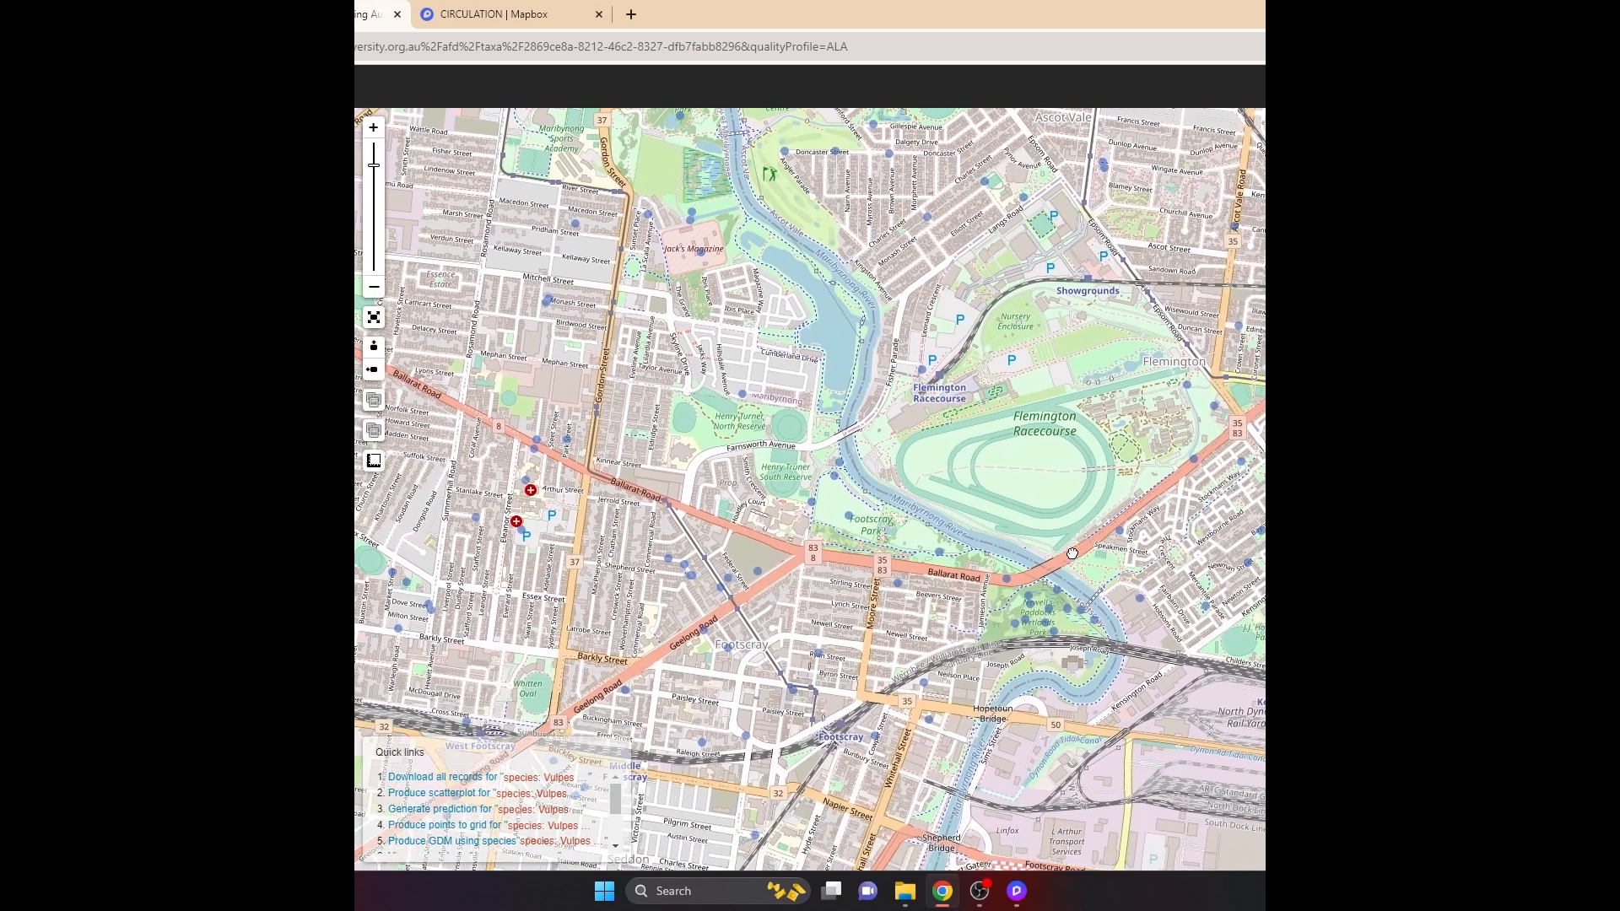
pyautogui.scroll(-1, 1015, 481)
pyautogui.scroll(1, 1015, 481)
pyautogui.scroll(-1, 875, 444)
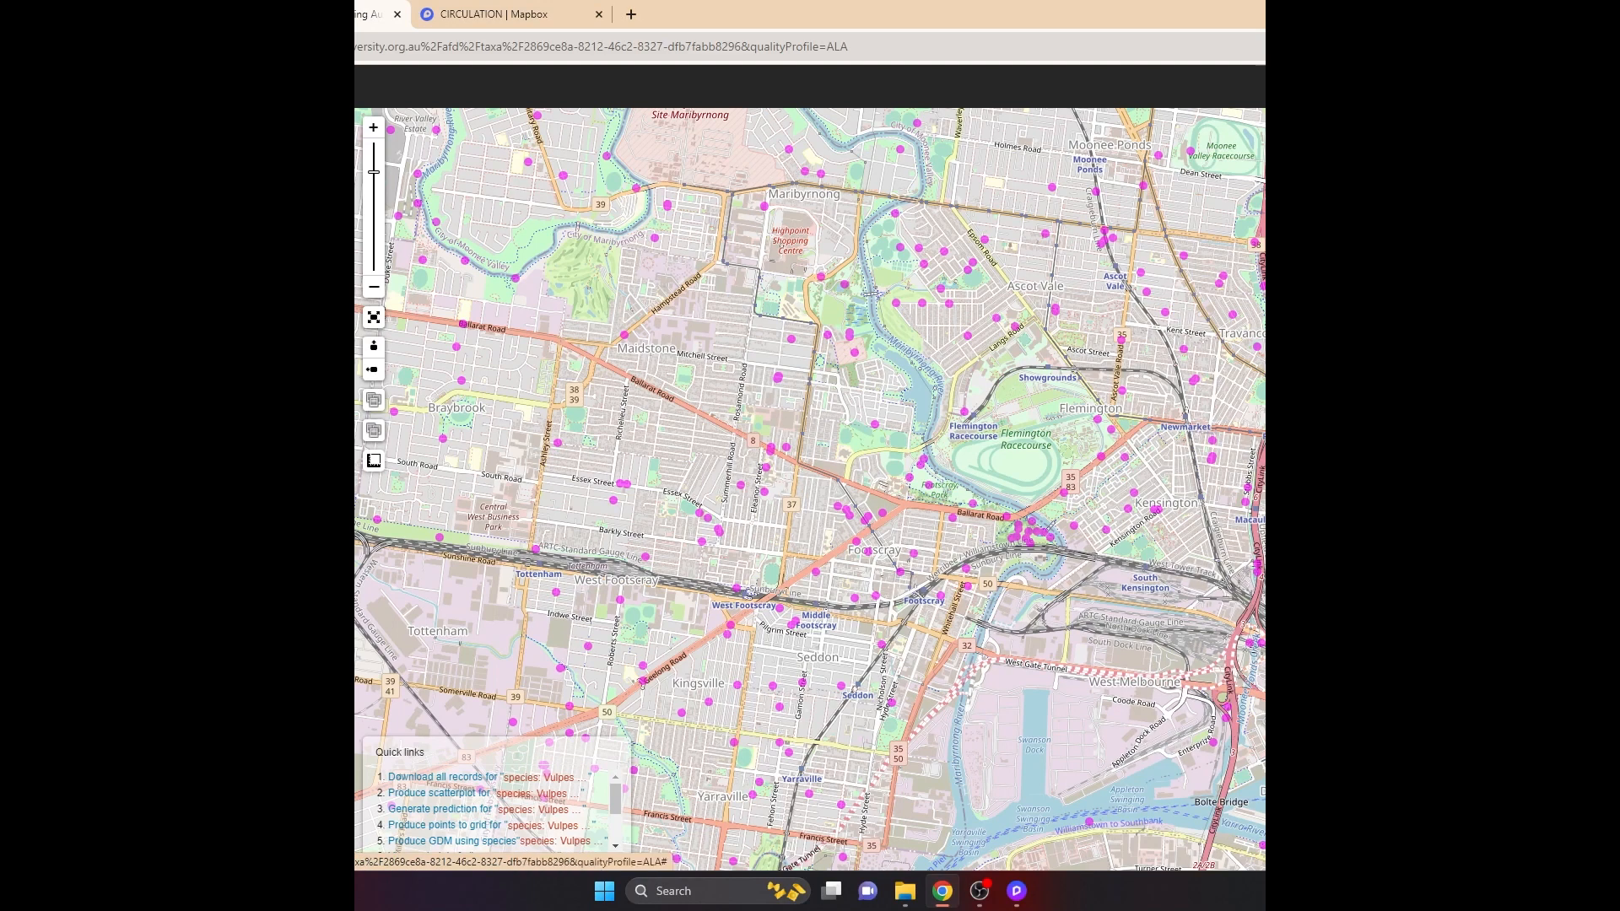
# Add a hand-drawn polygon area to the map, enclosing Footscray and Flemington Racecourse.
pyautogui.click(168, 144)
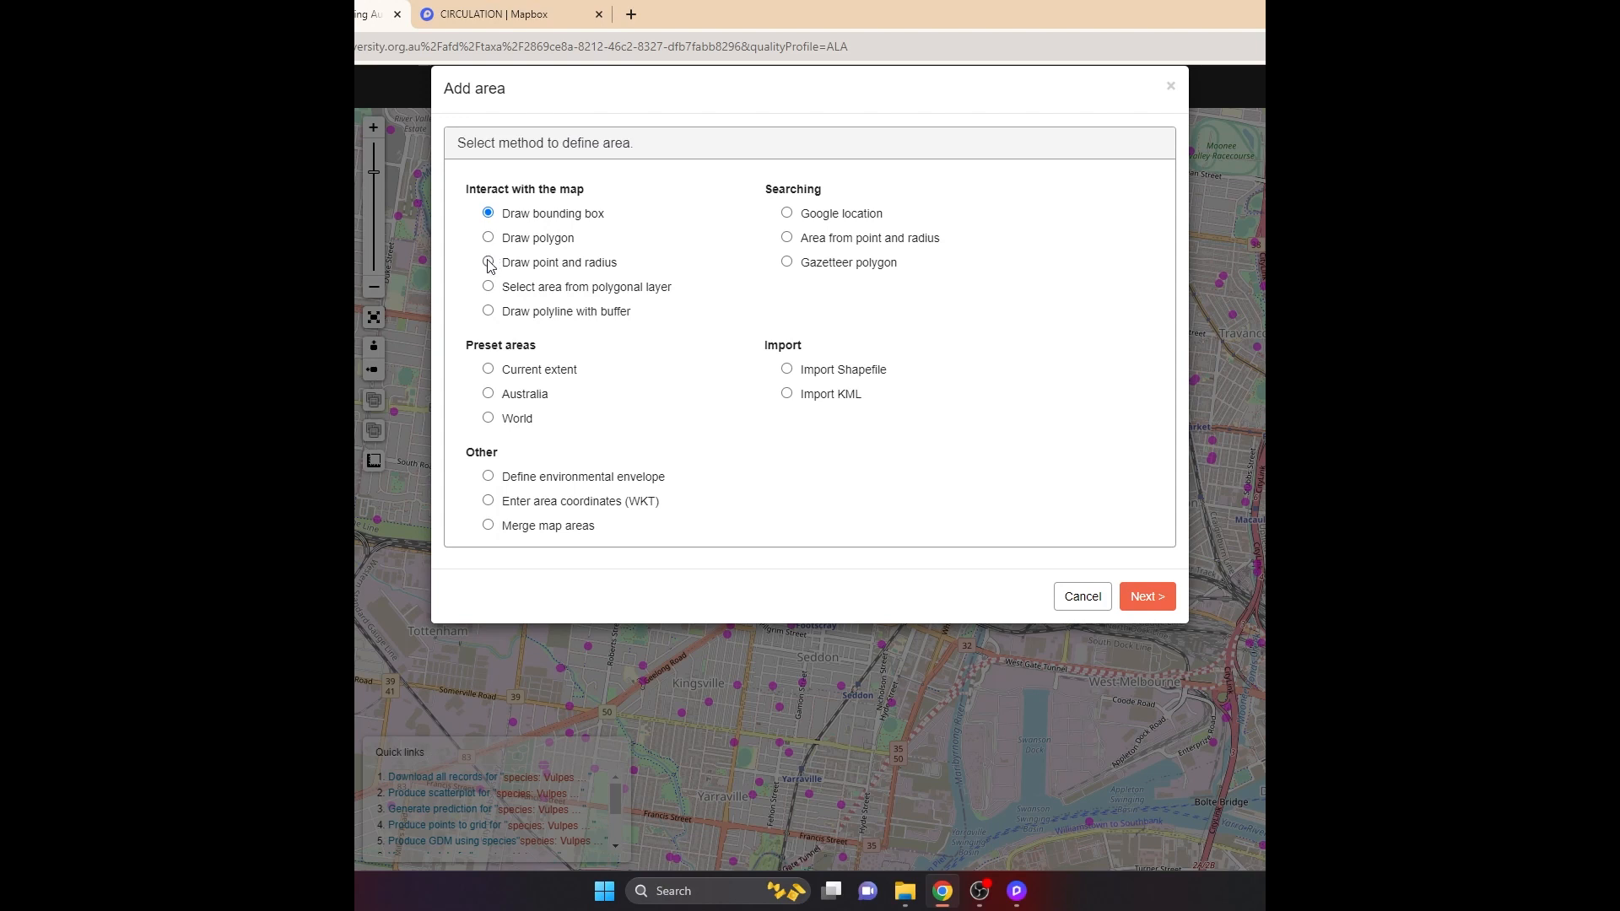
pyautogui.click(1135, 599)
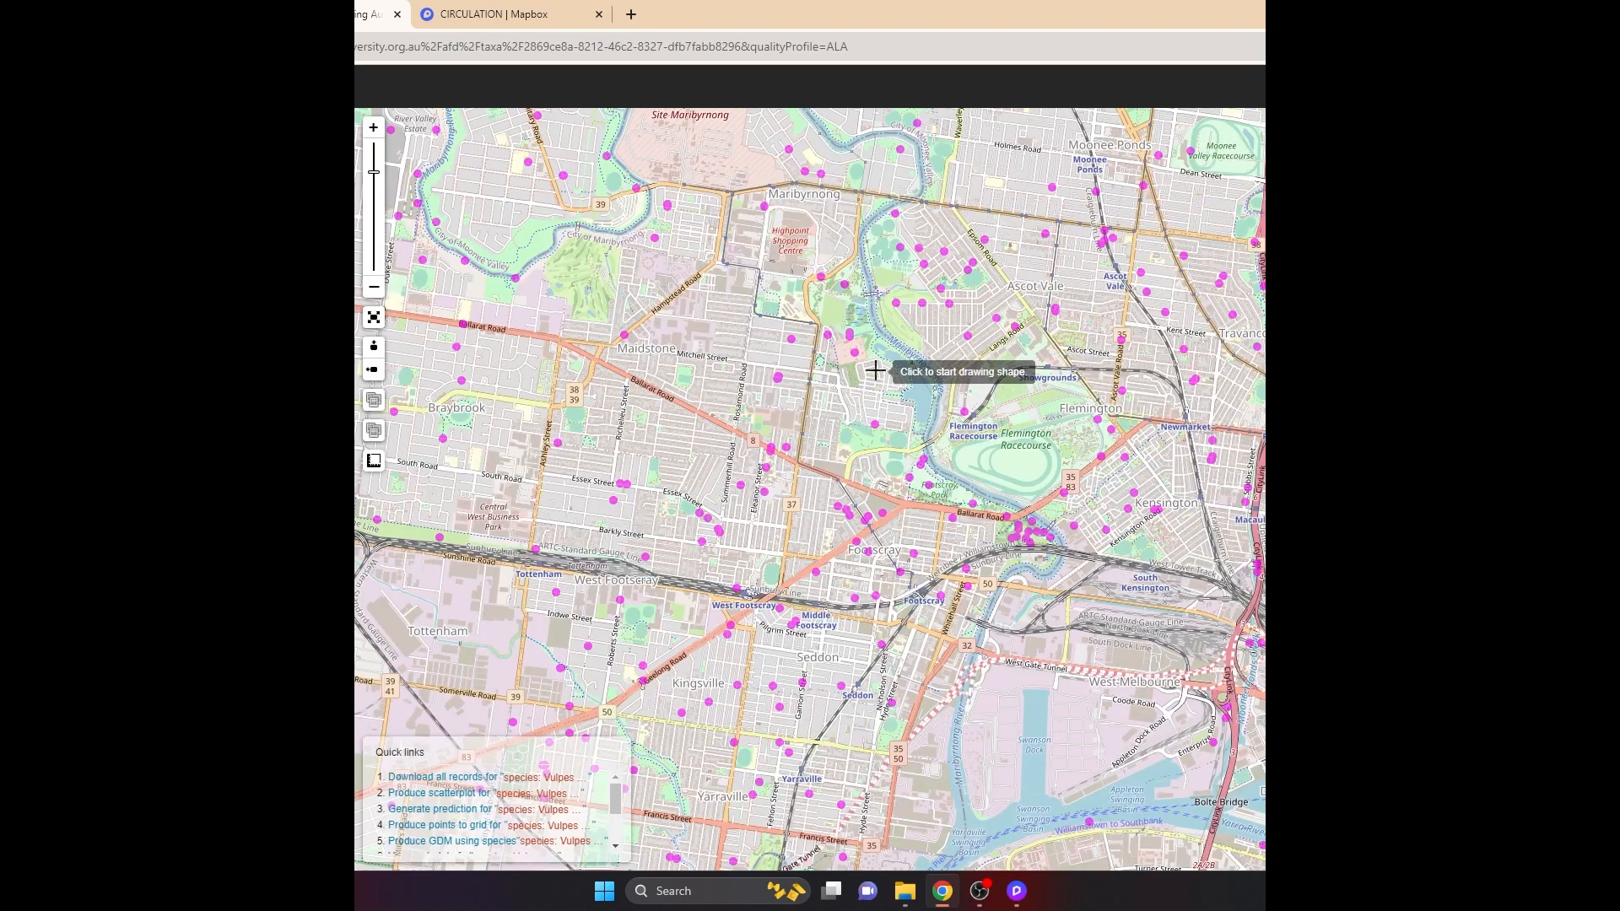
pyautogui.click(1031, 320)
pyautogui.click(1127, 440)
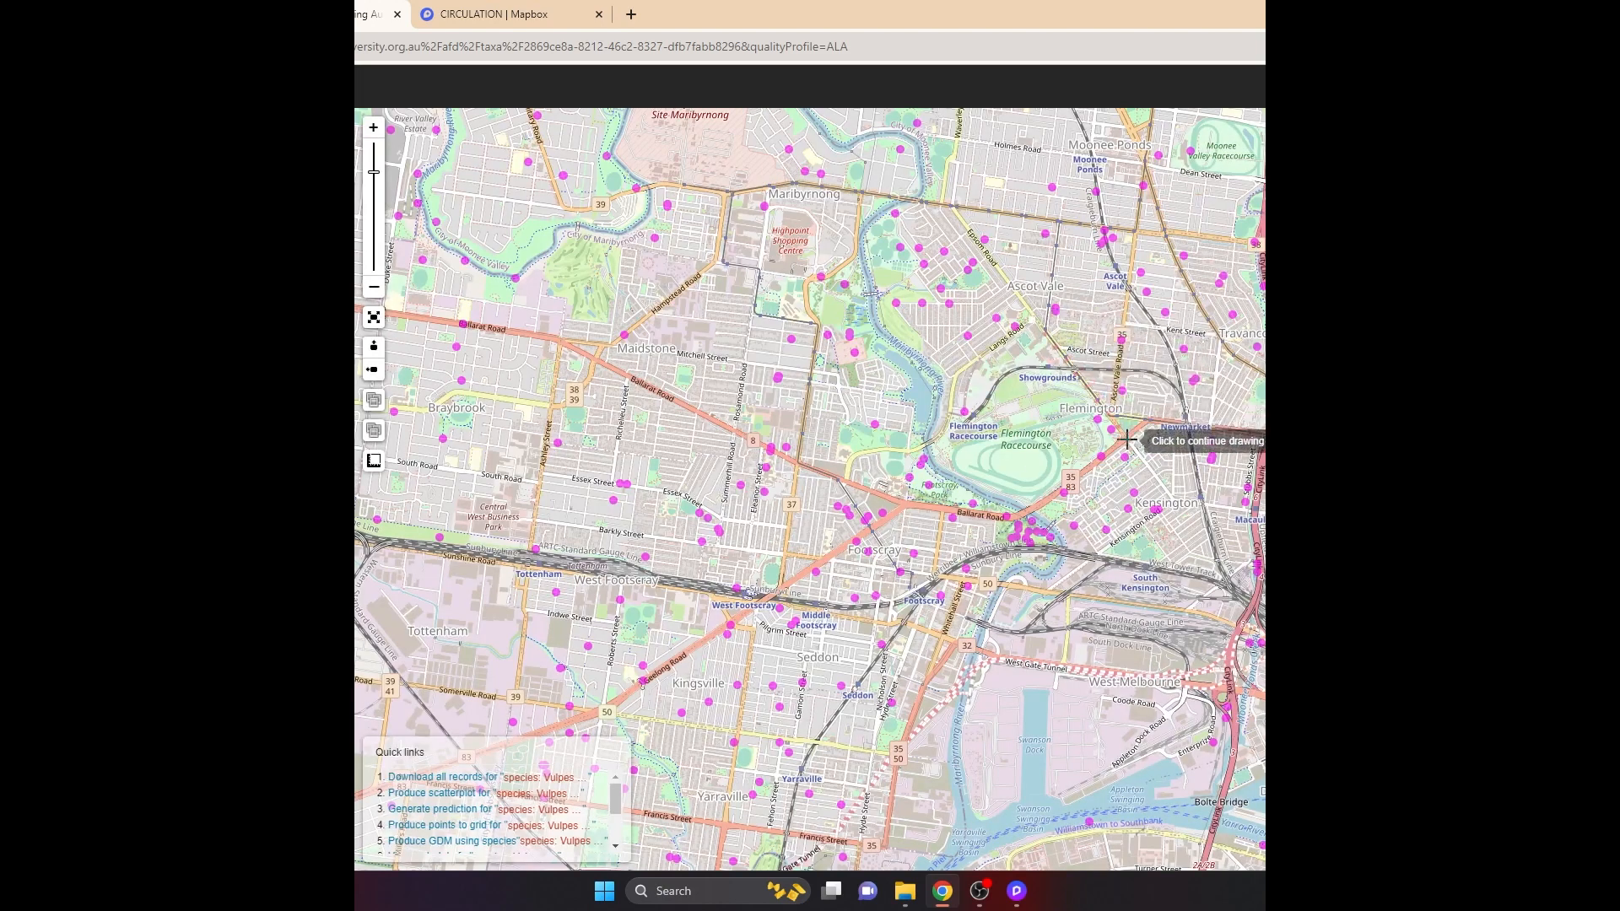
pyautogui.click(1050, 510)
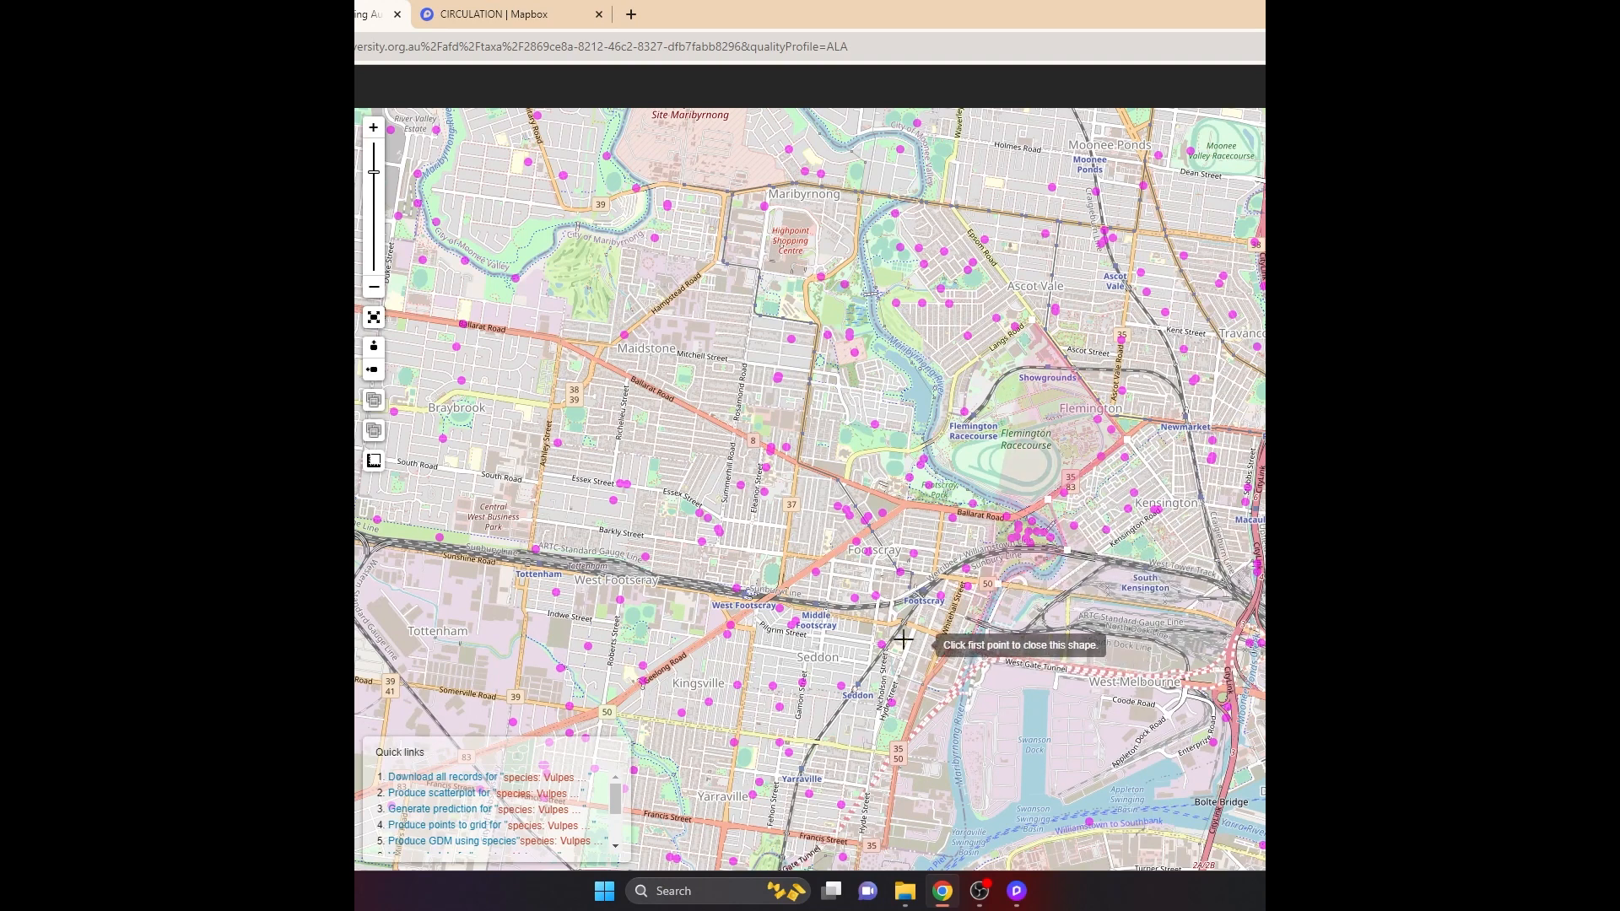
pyautogui.click(777, 603)
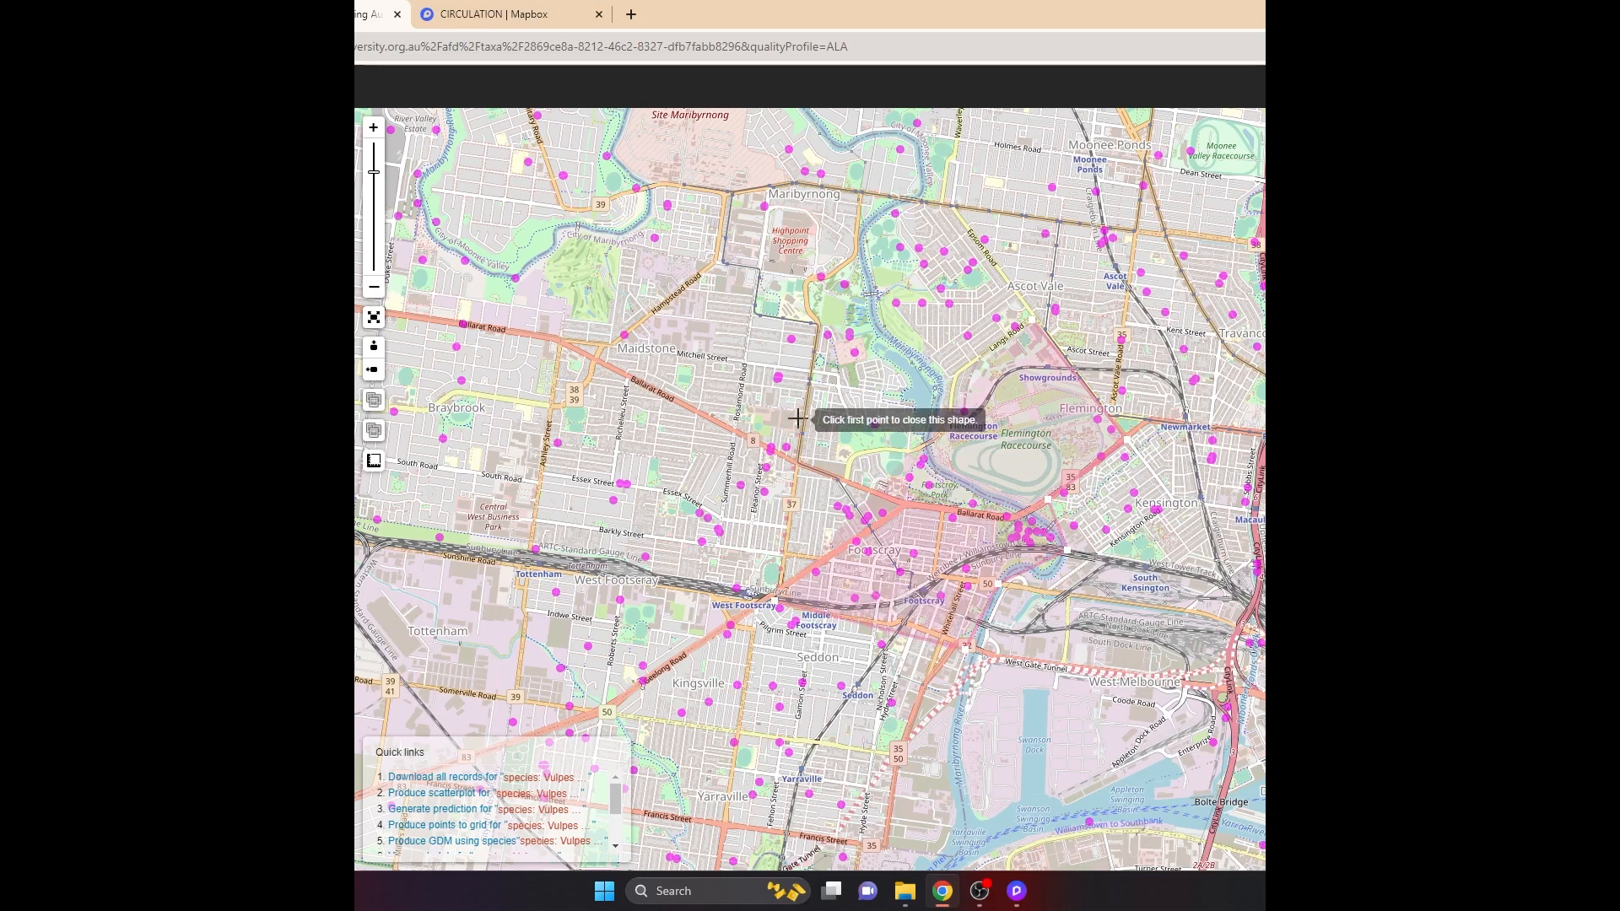
pyautogui.click(809, 372)
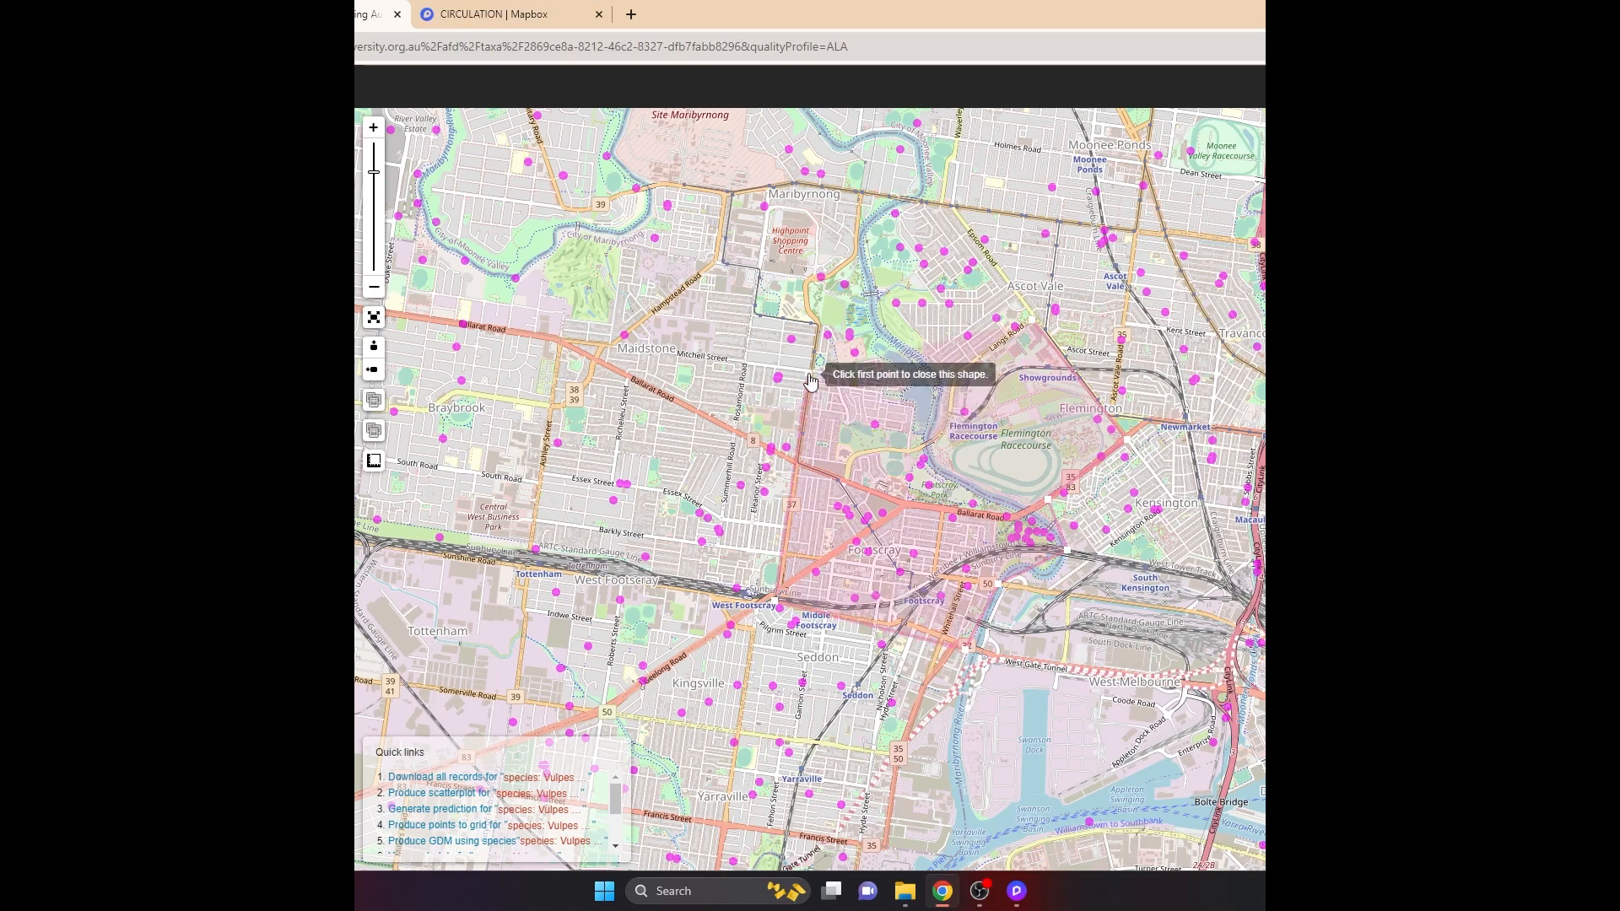
pyautogui.click(1030, 326)
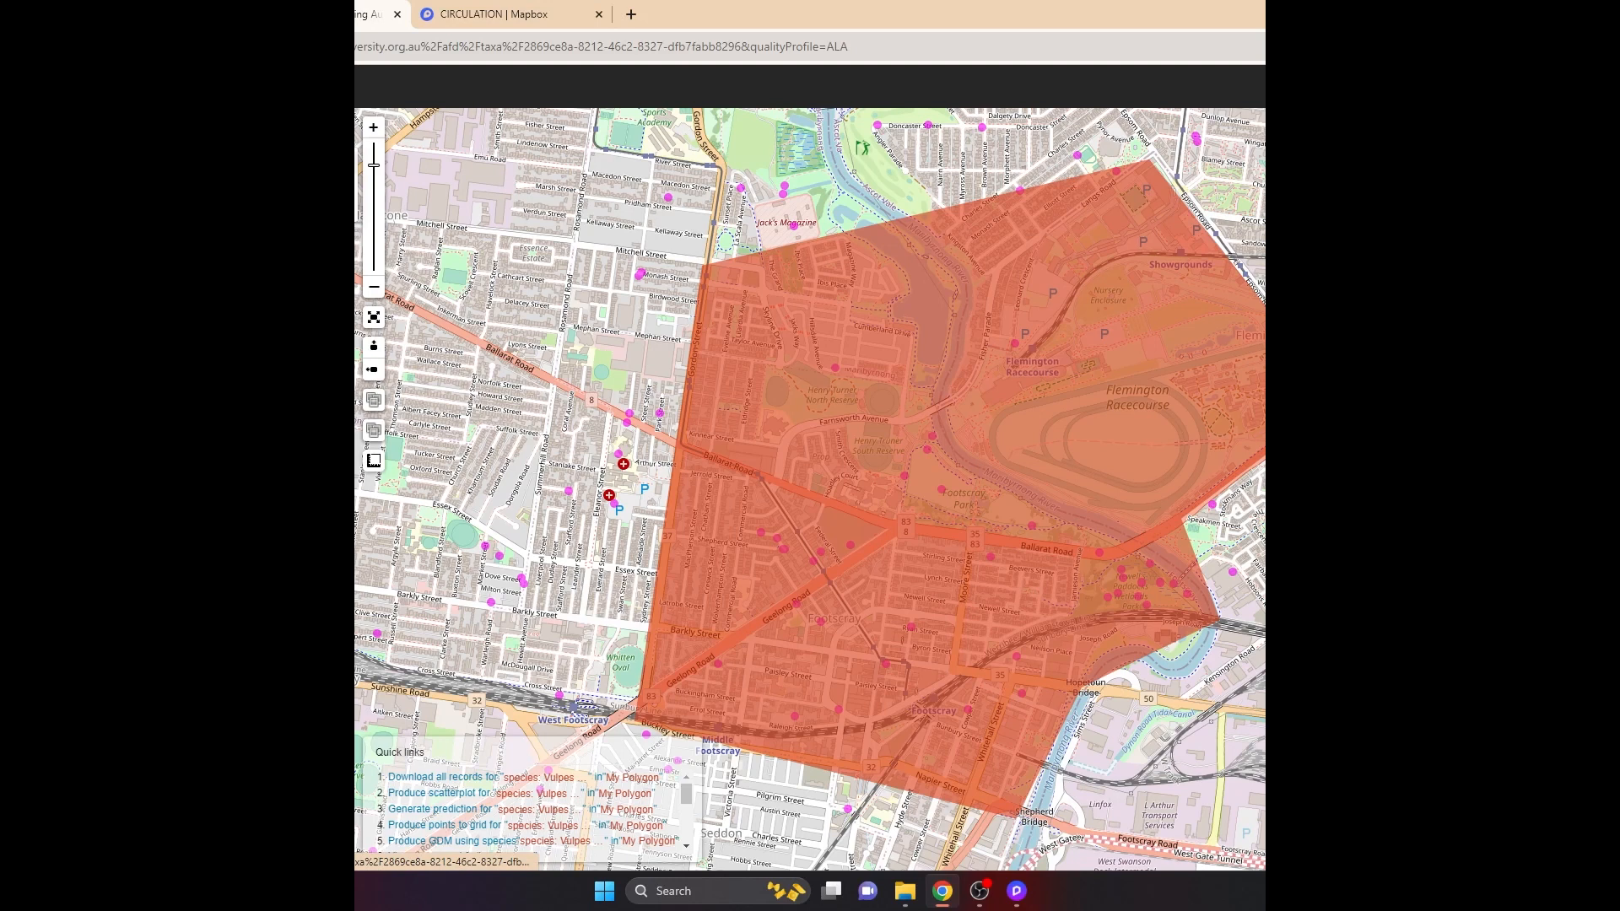
# Start the record export for species Vulpes vulpes within My Polygon, without selecting any layers.
pyautogui.click(447, 778)
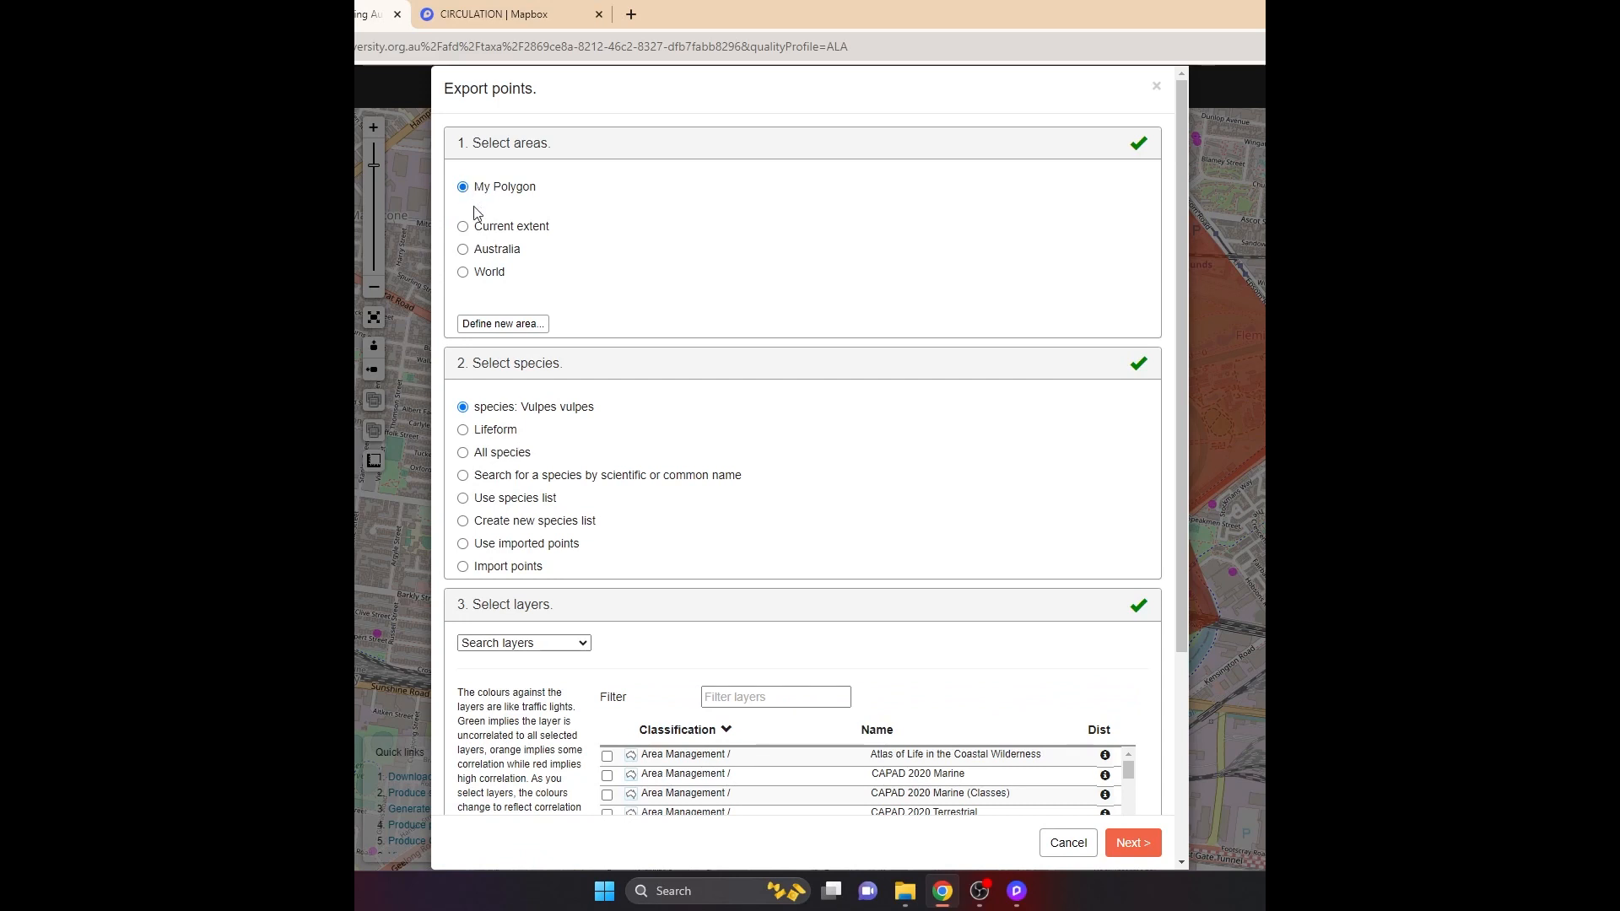
pyautogui.scroll(-1, 582, 422)
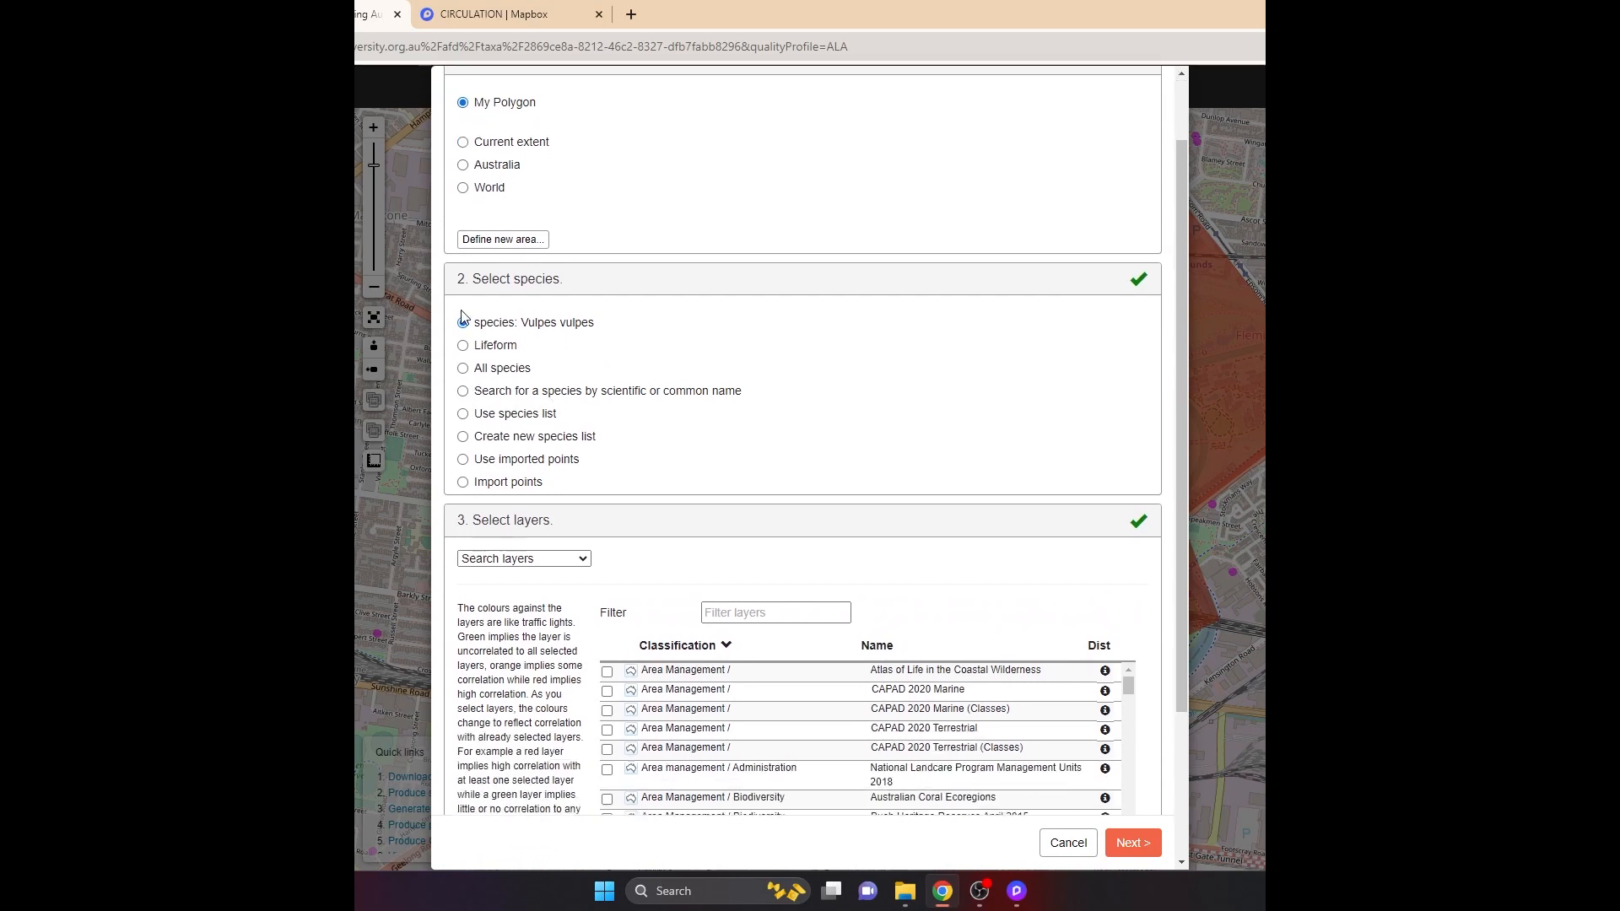
pyautogui.scroll(-2, 685, 354)
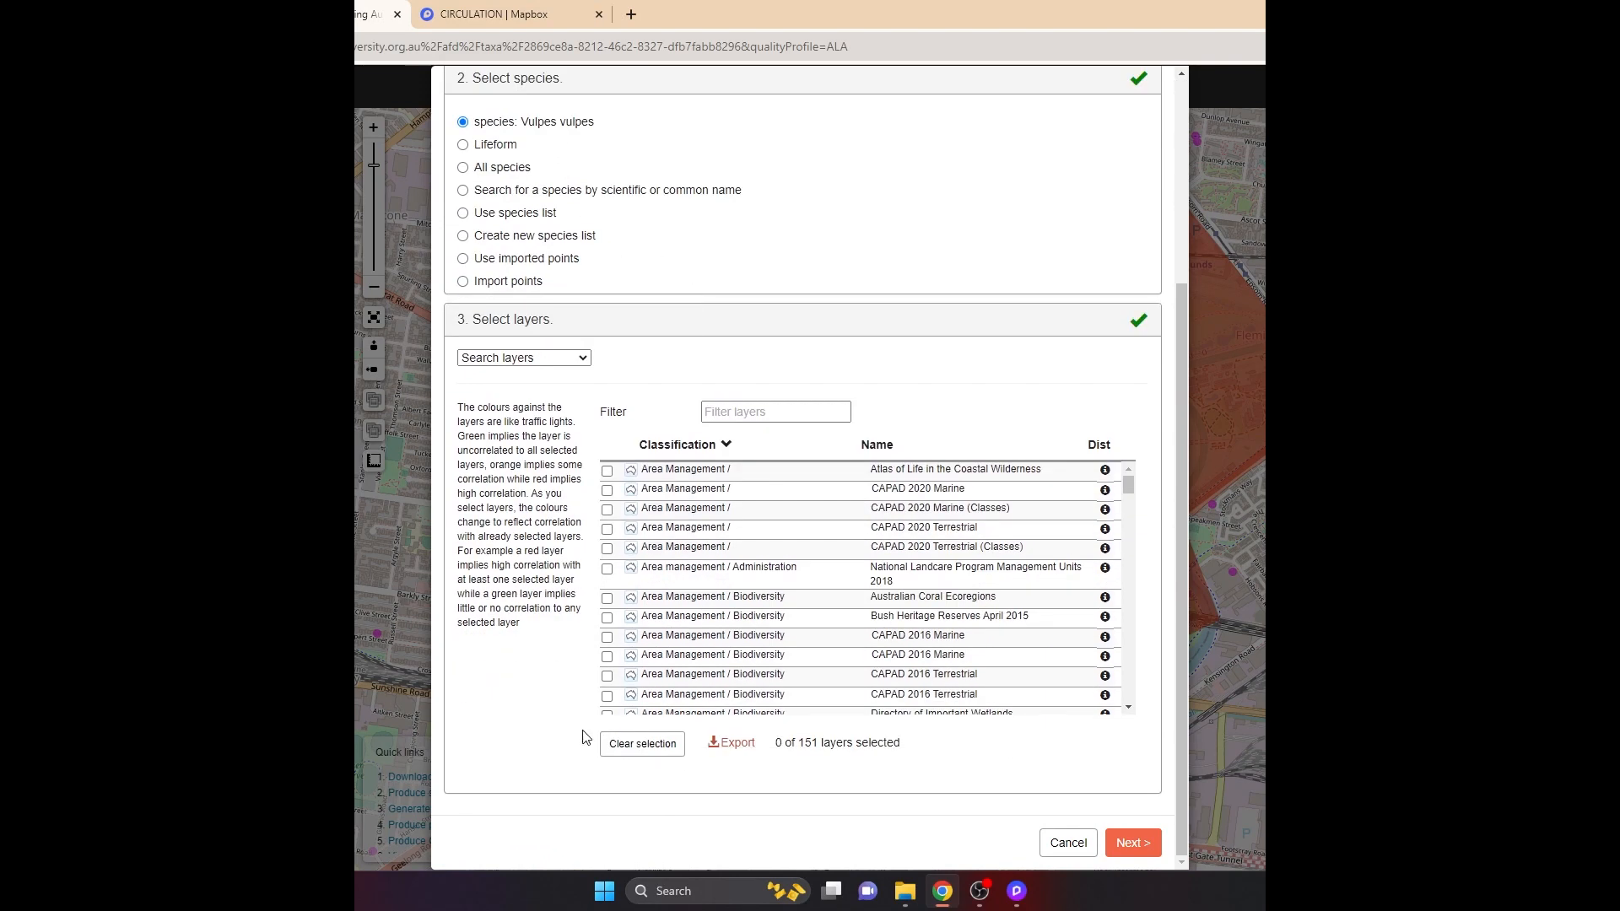
pyautogui.scroll(2, 520, 663)
pyautogui.scroll(1, 520, 662)
pyautogui.scroll(-3, 615, 585)
pyautogui.click(1133, 842)
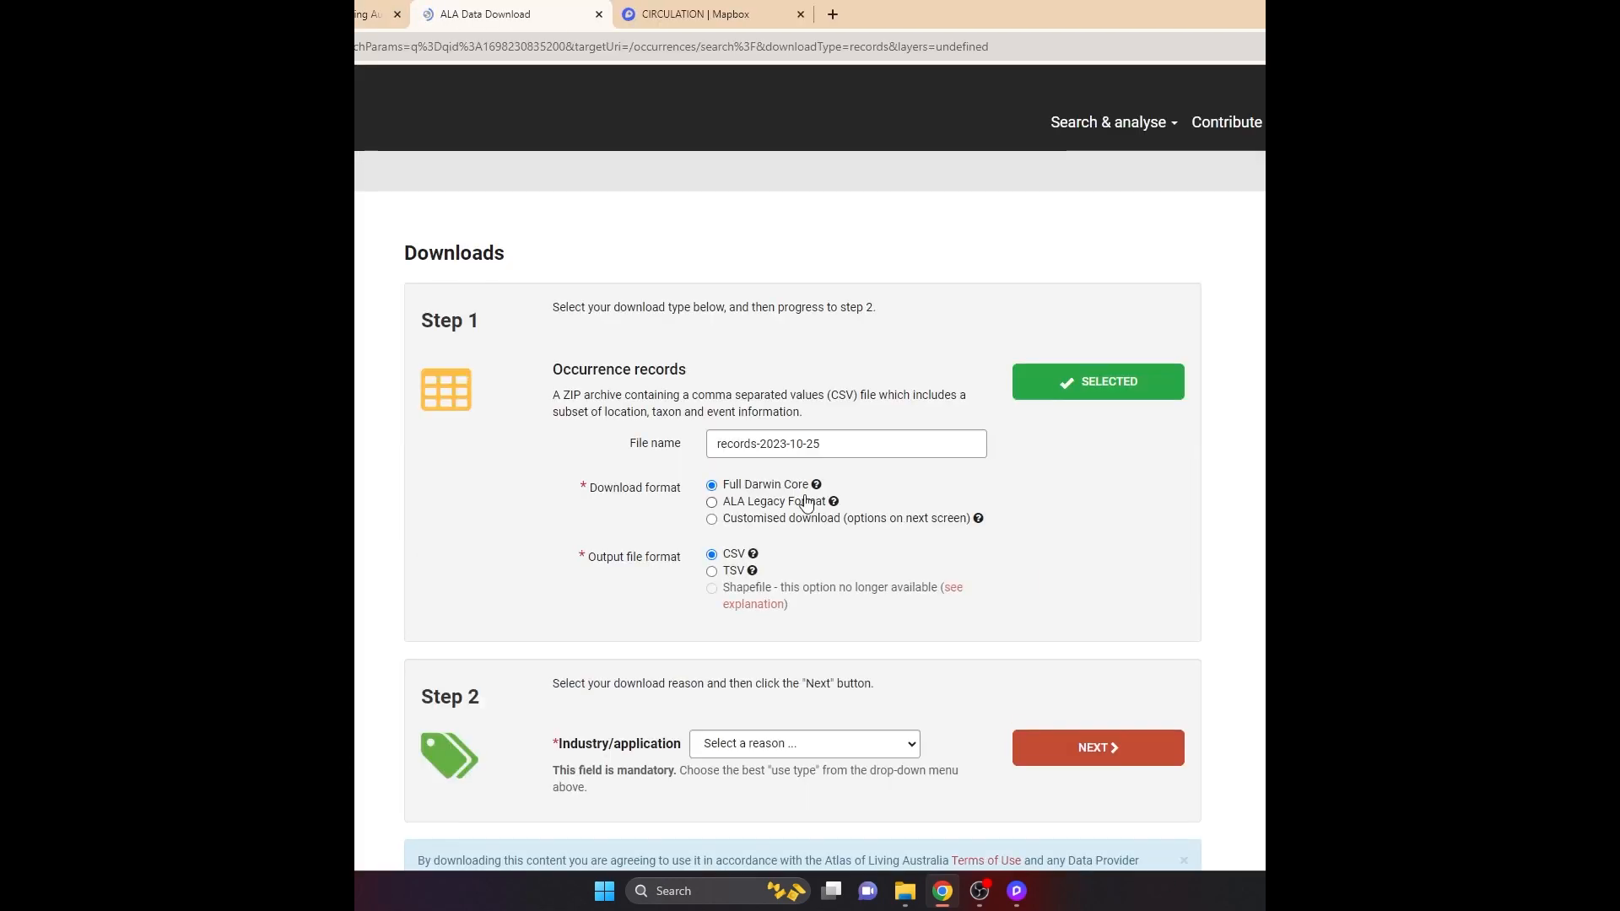
# Request the occurrence records download as Full Darwin Core in CSV format, giving education as the reason.
pyautogui.scroll(-3, 839, 382)
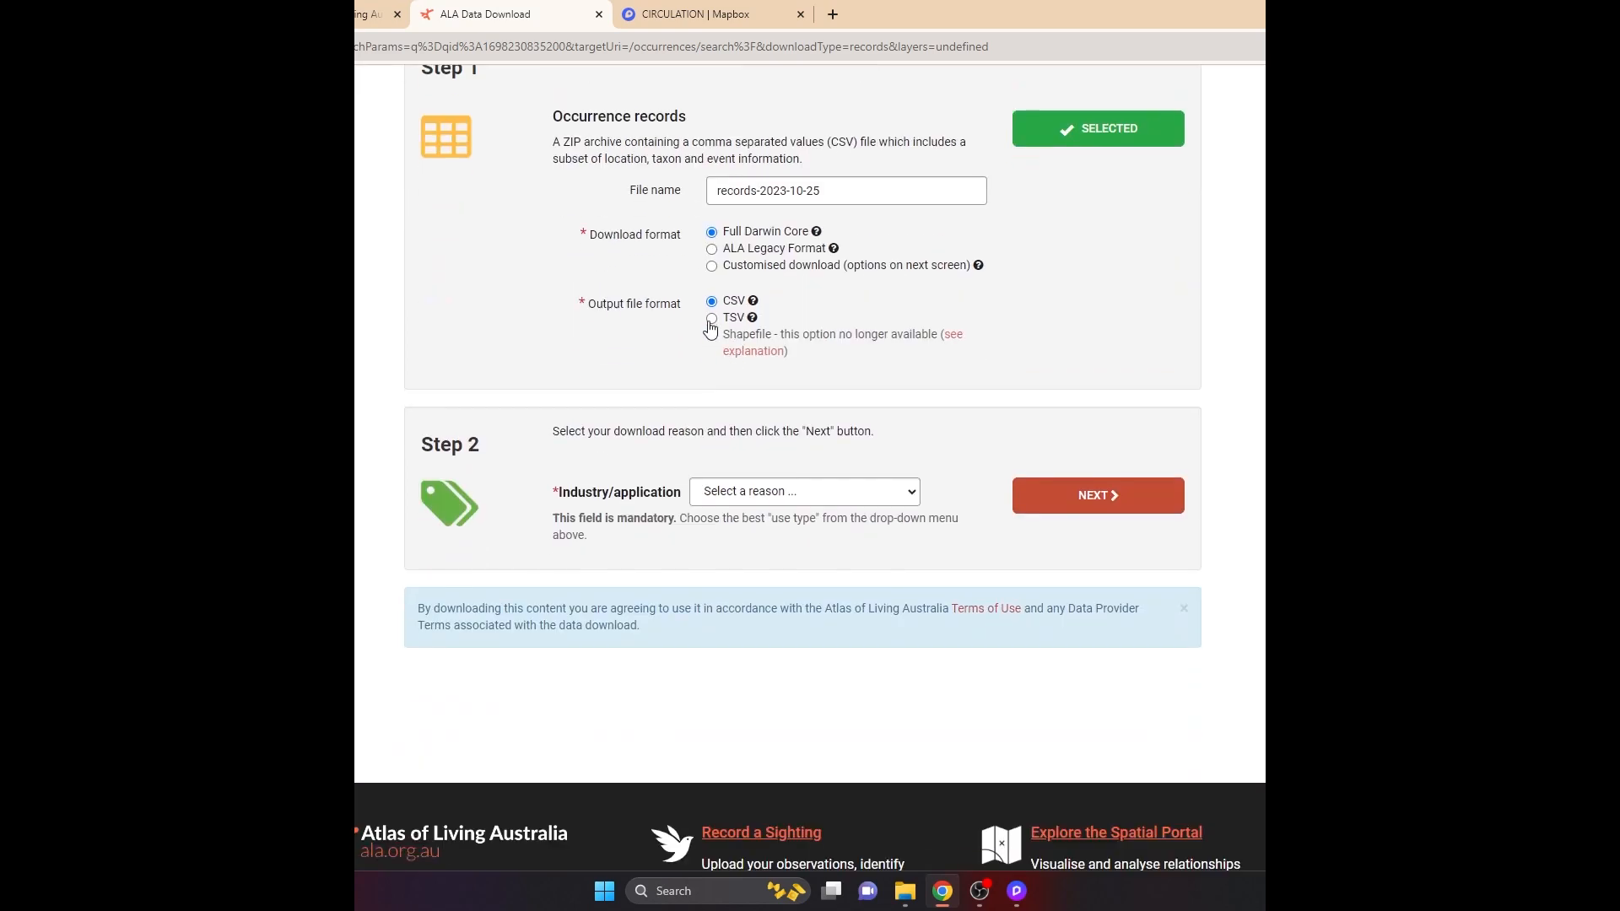
pyautogui.scroll(1, 812, 253)
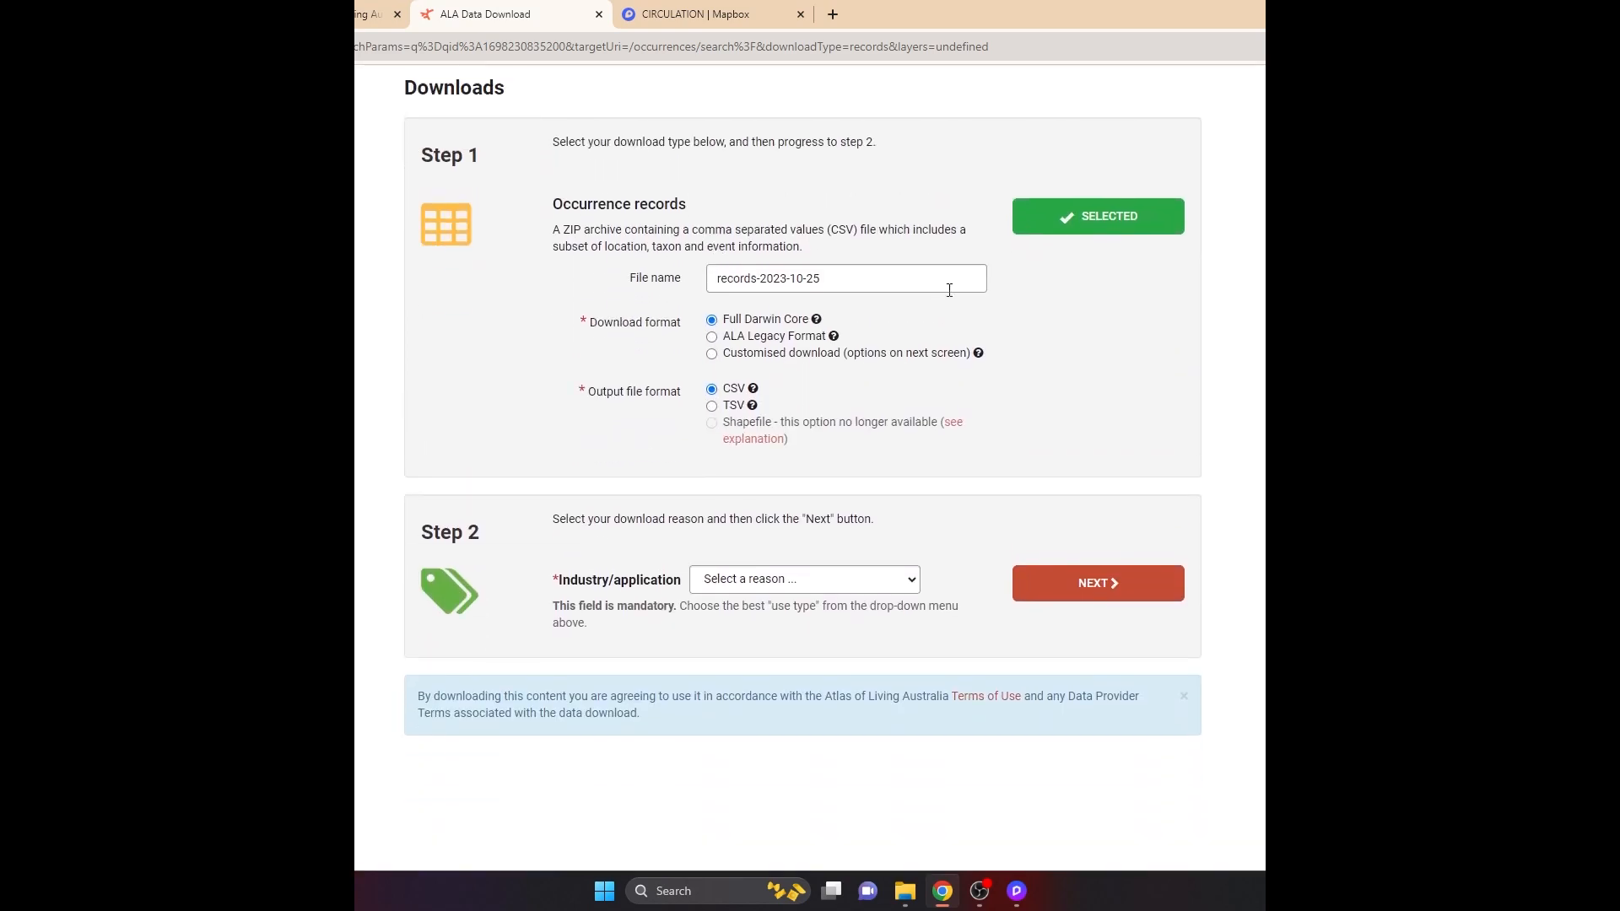
pyautogui.click(896, 573)
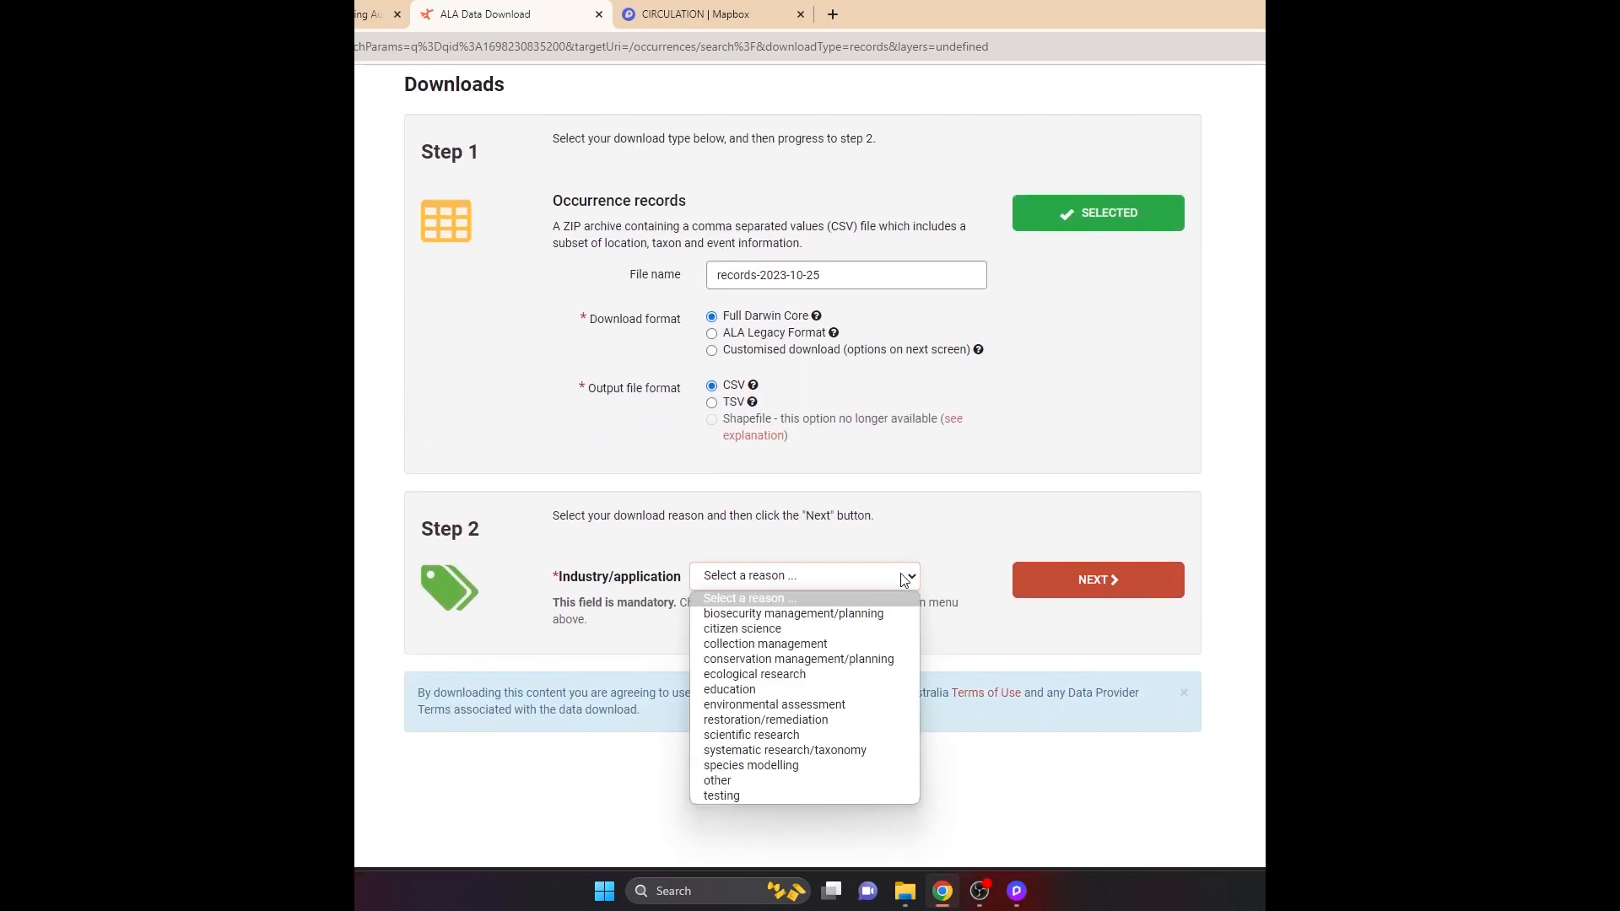
pyautogui.click(771, 689)
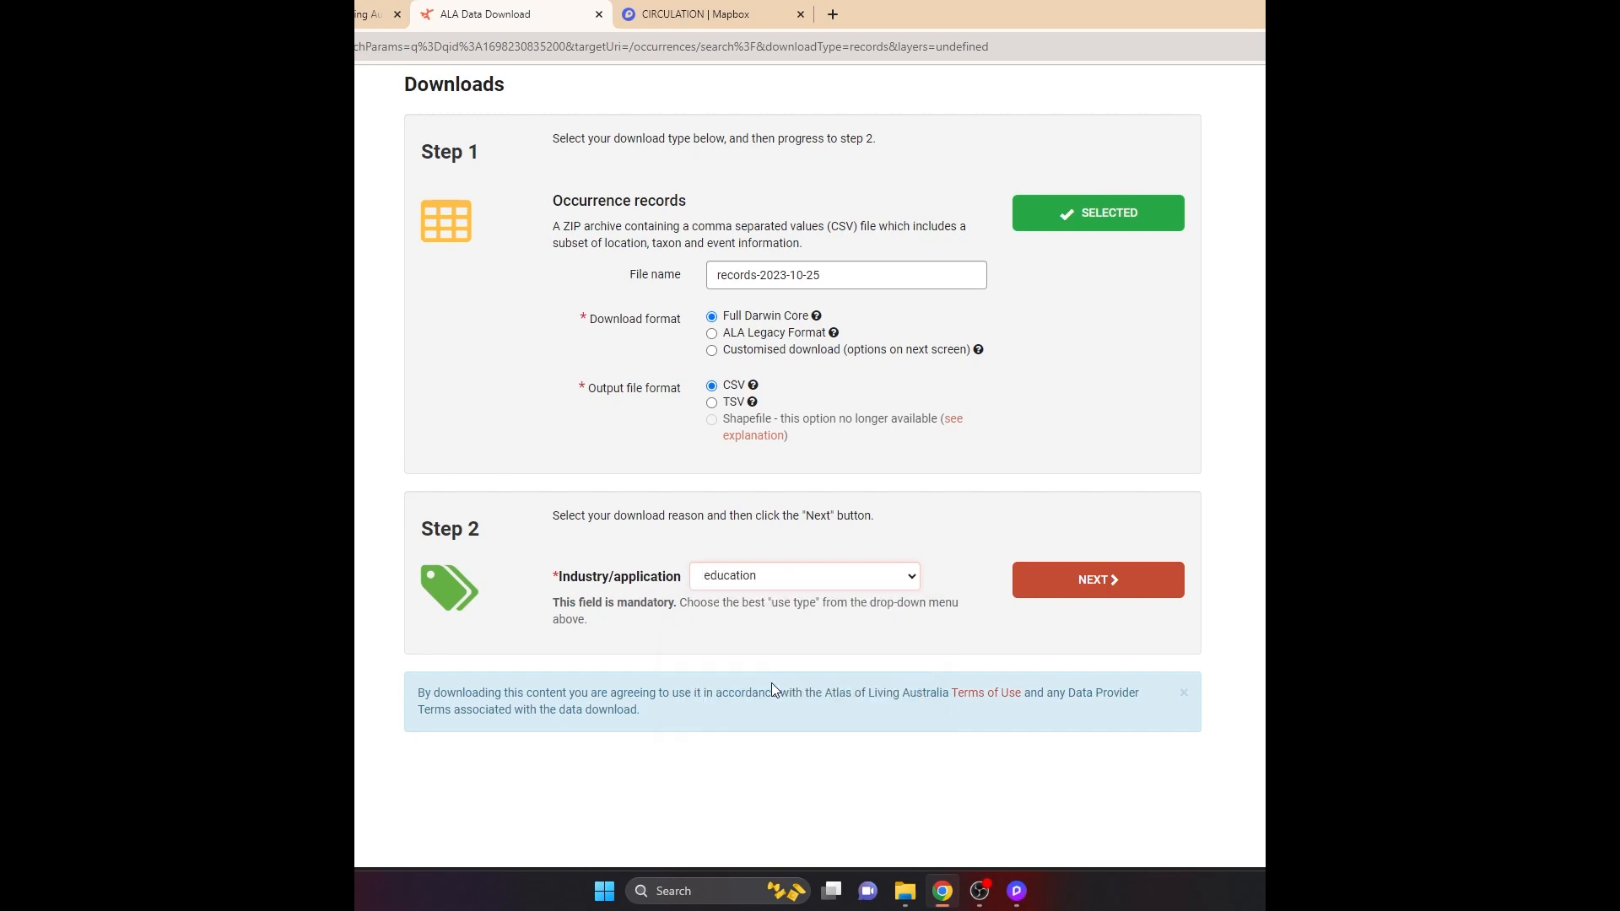
pyautogui.scroll(1, 978, 586)
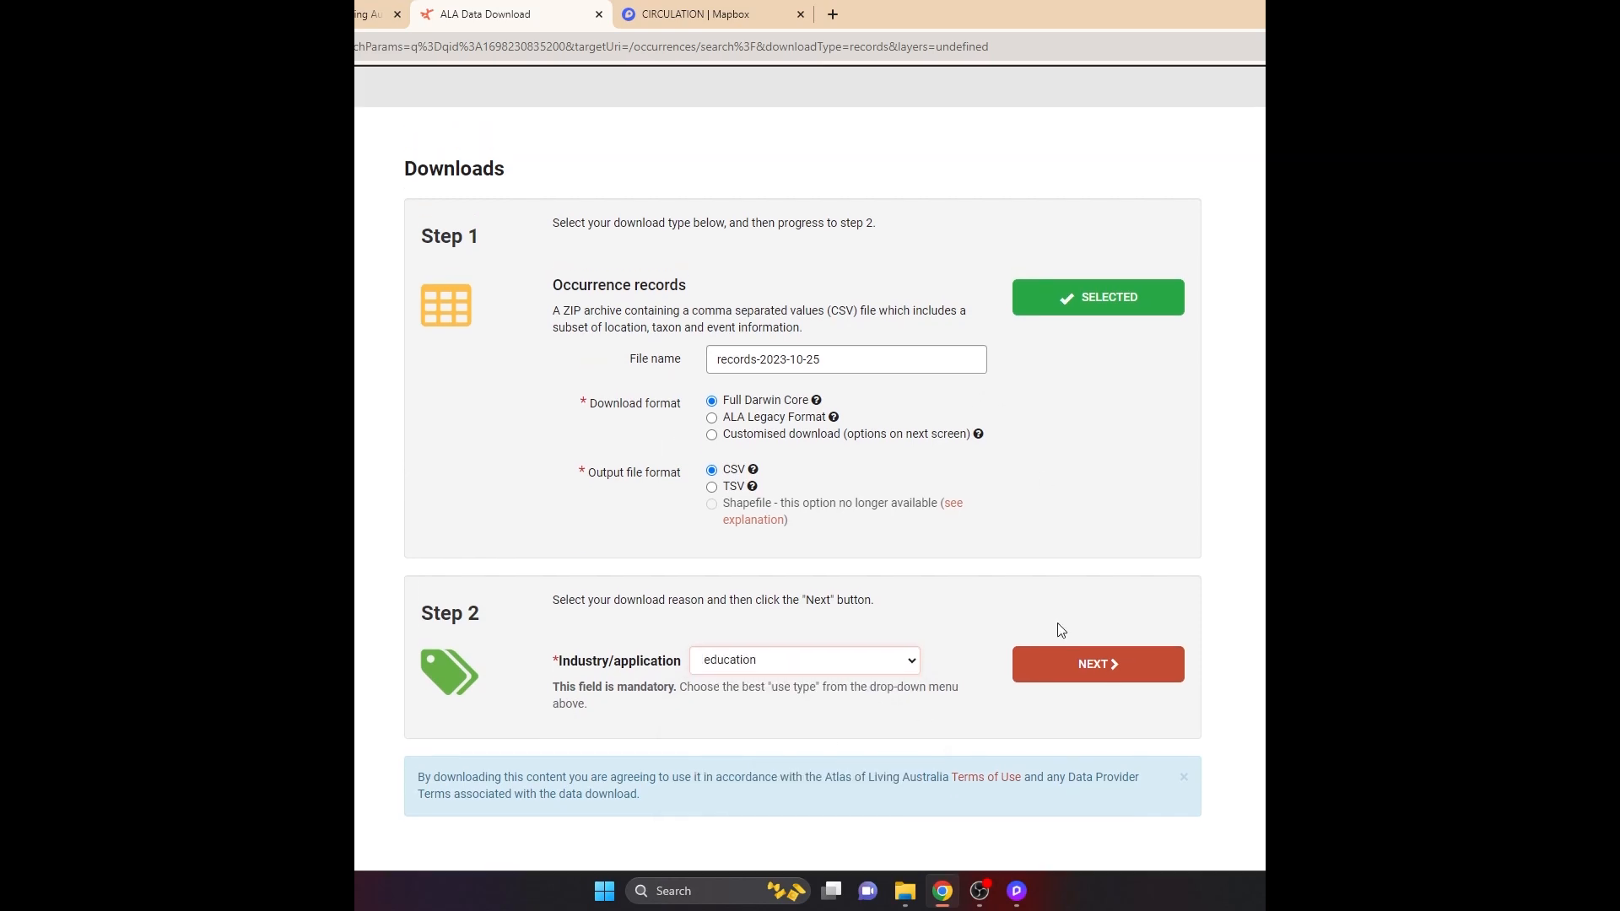
pyautogui.click(1068, 674)
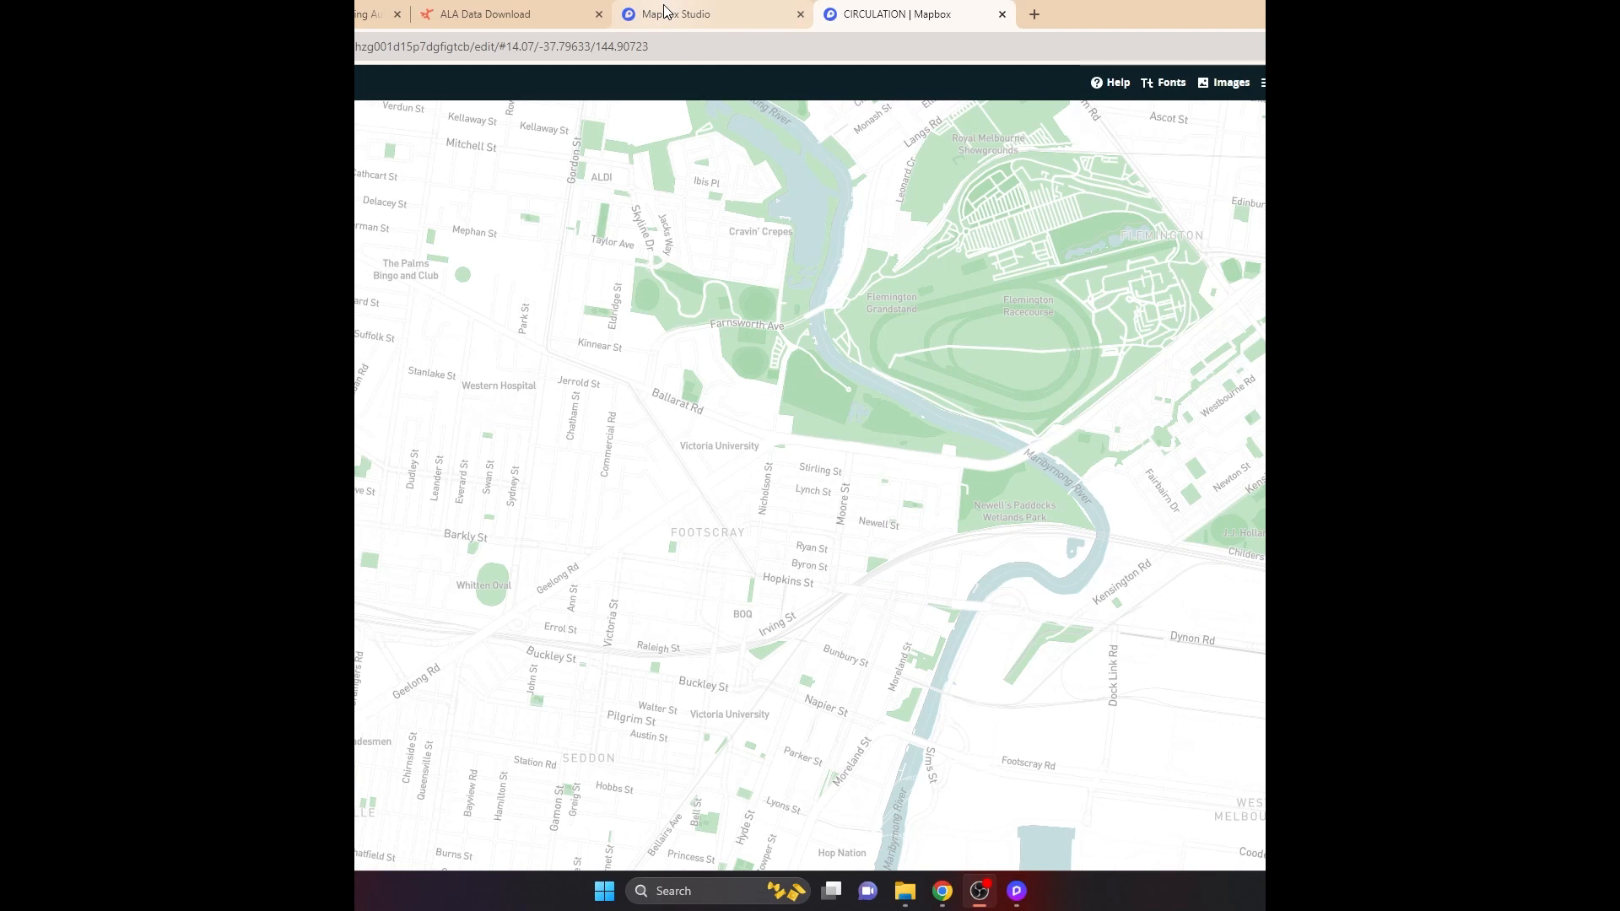
# Switch to Mapbox Studio and upload the 54 KB file records-2023-10-25.csv as a new tileset.
pyautogui.moveTo(665, 11)
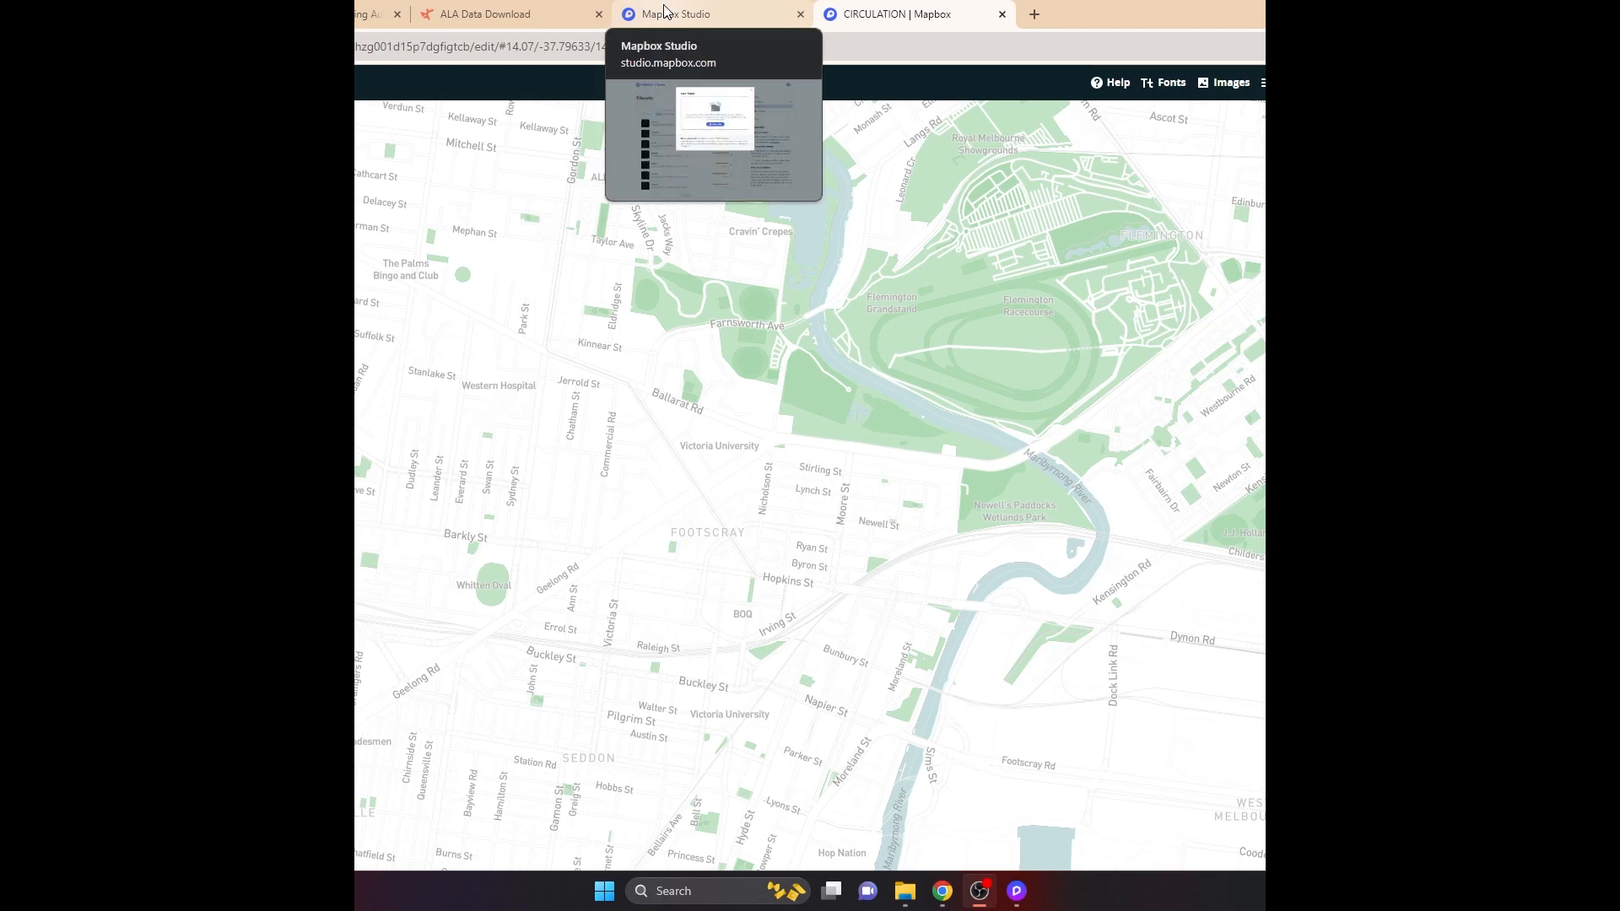
pyautogui.click(666, 12)
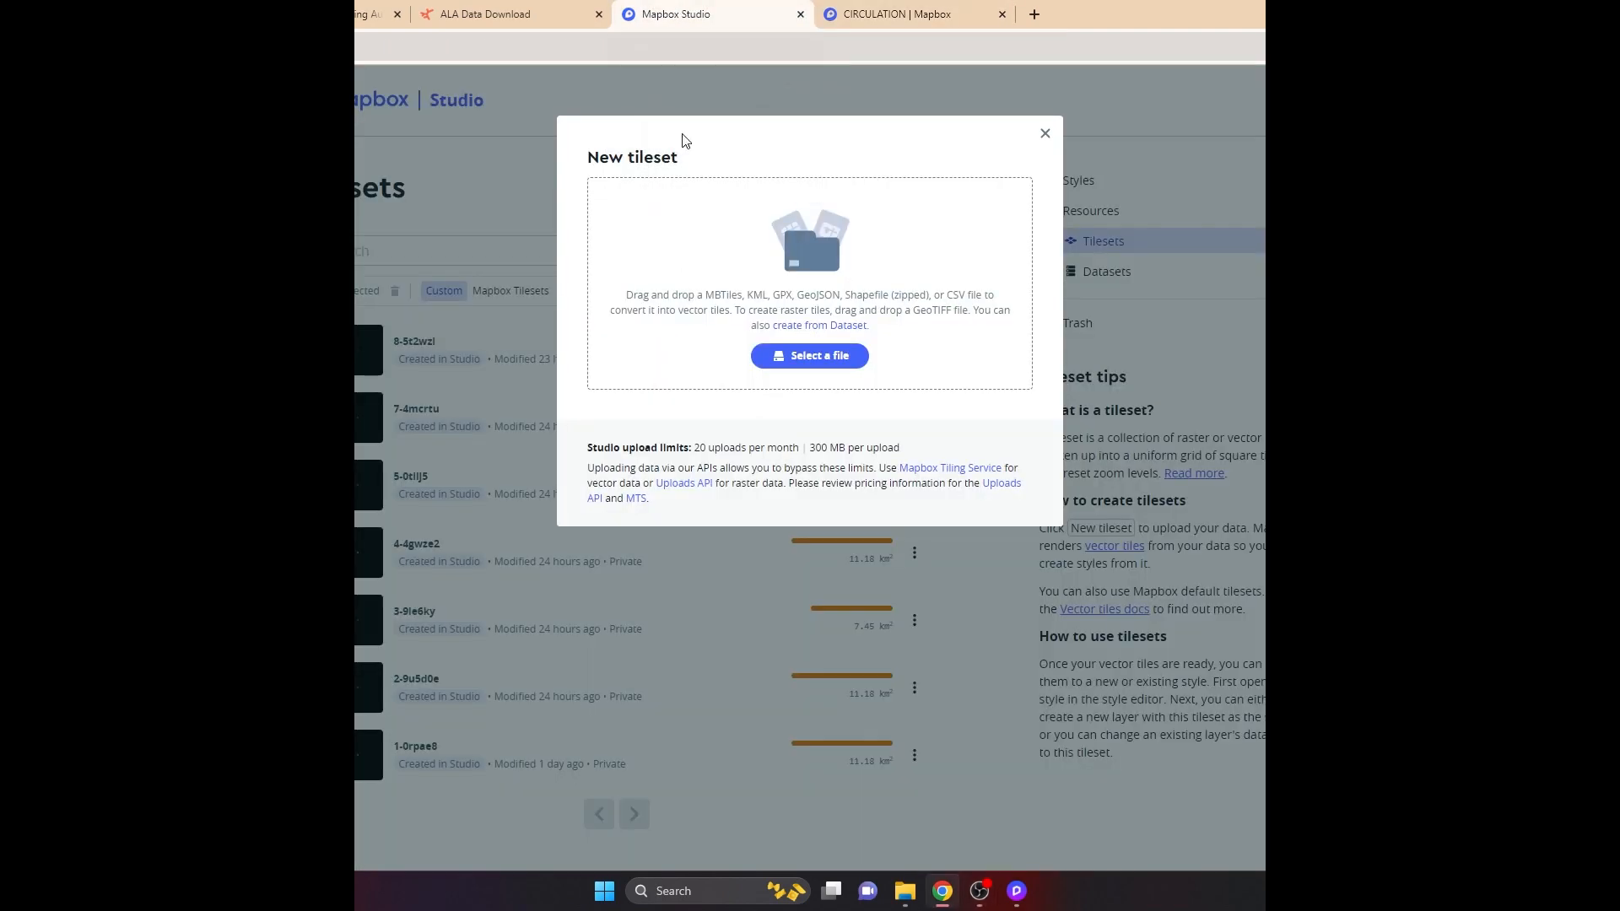
pyautogui.click(1044, 132)
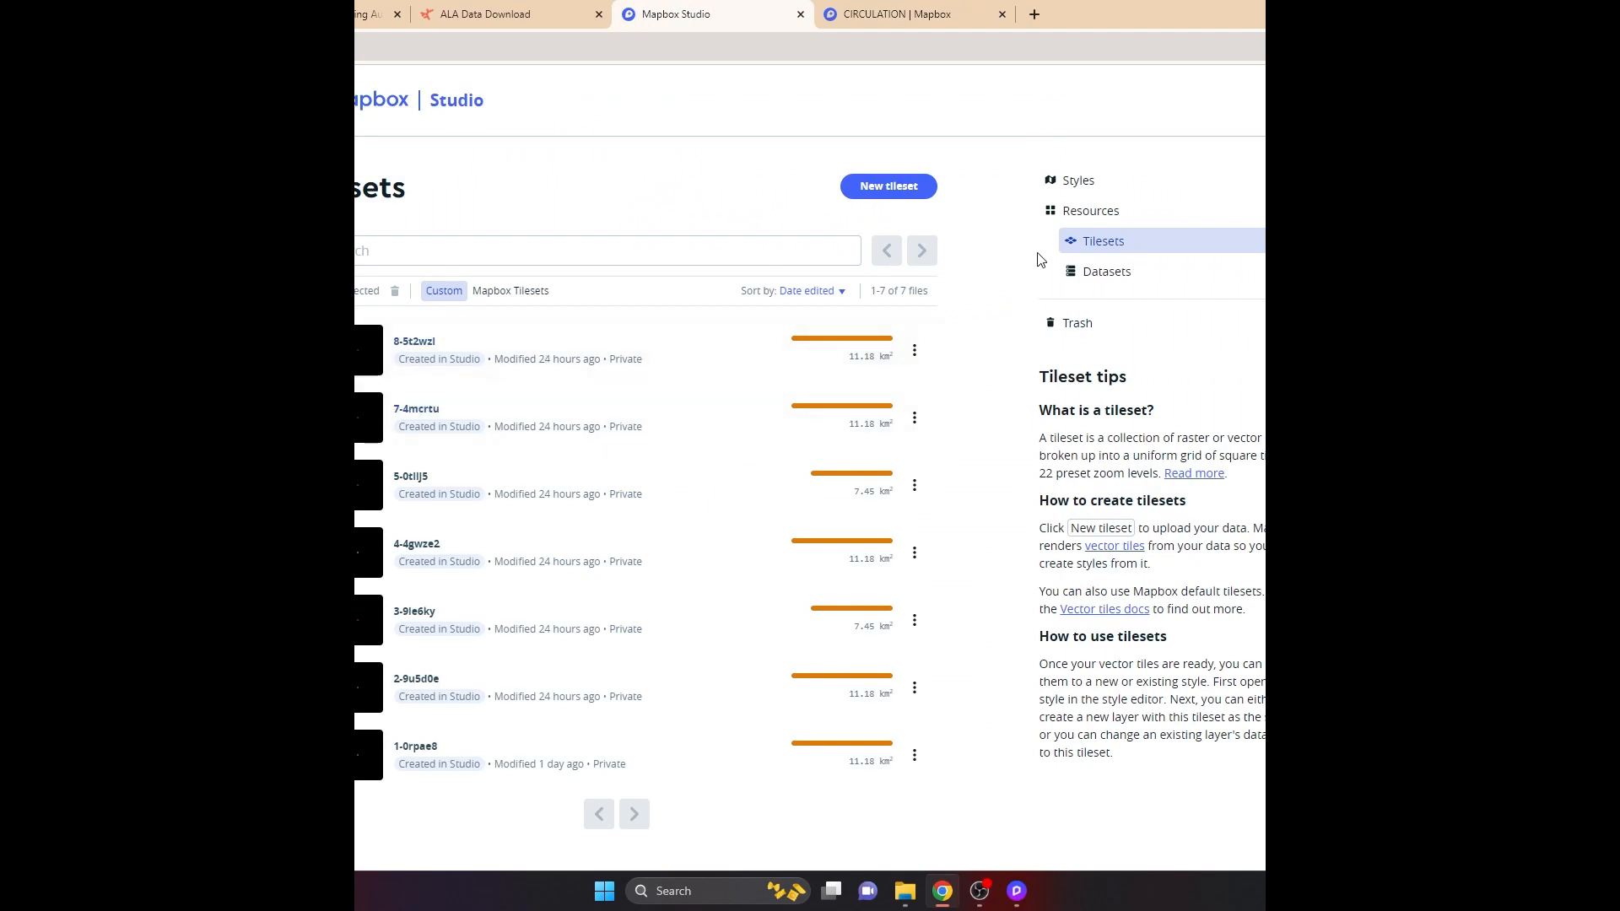
pyautogui.click(877, 185)
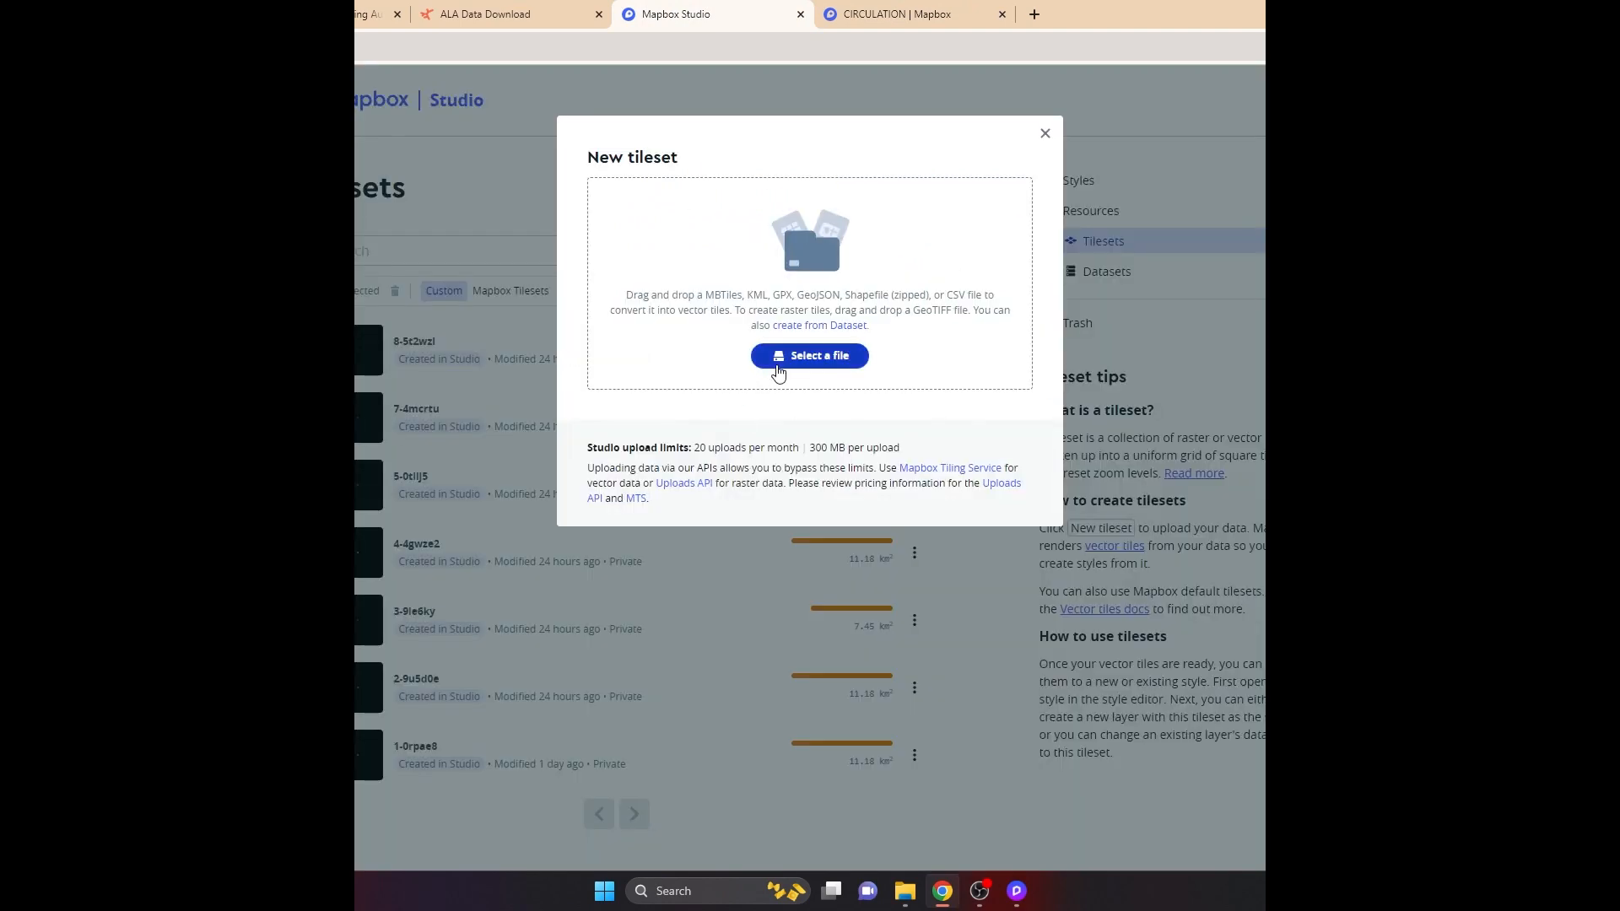
pyautogui.click(770, 356)
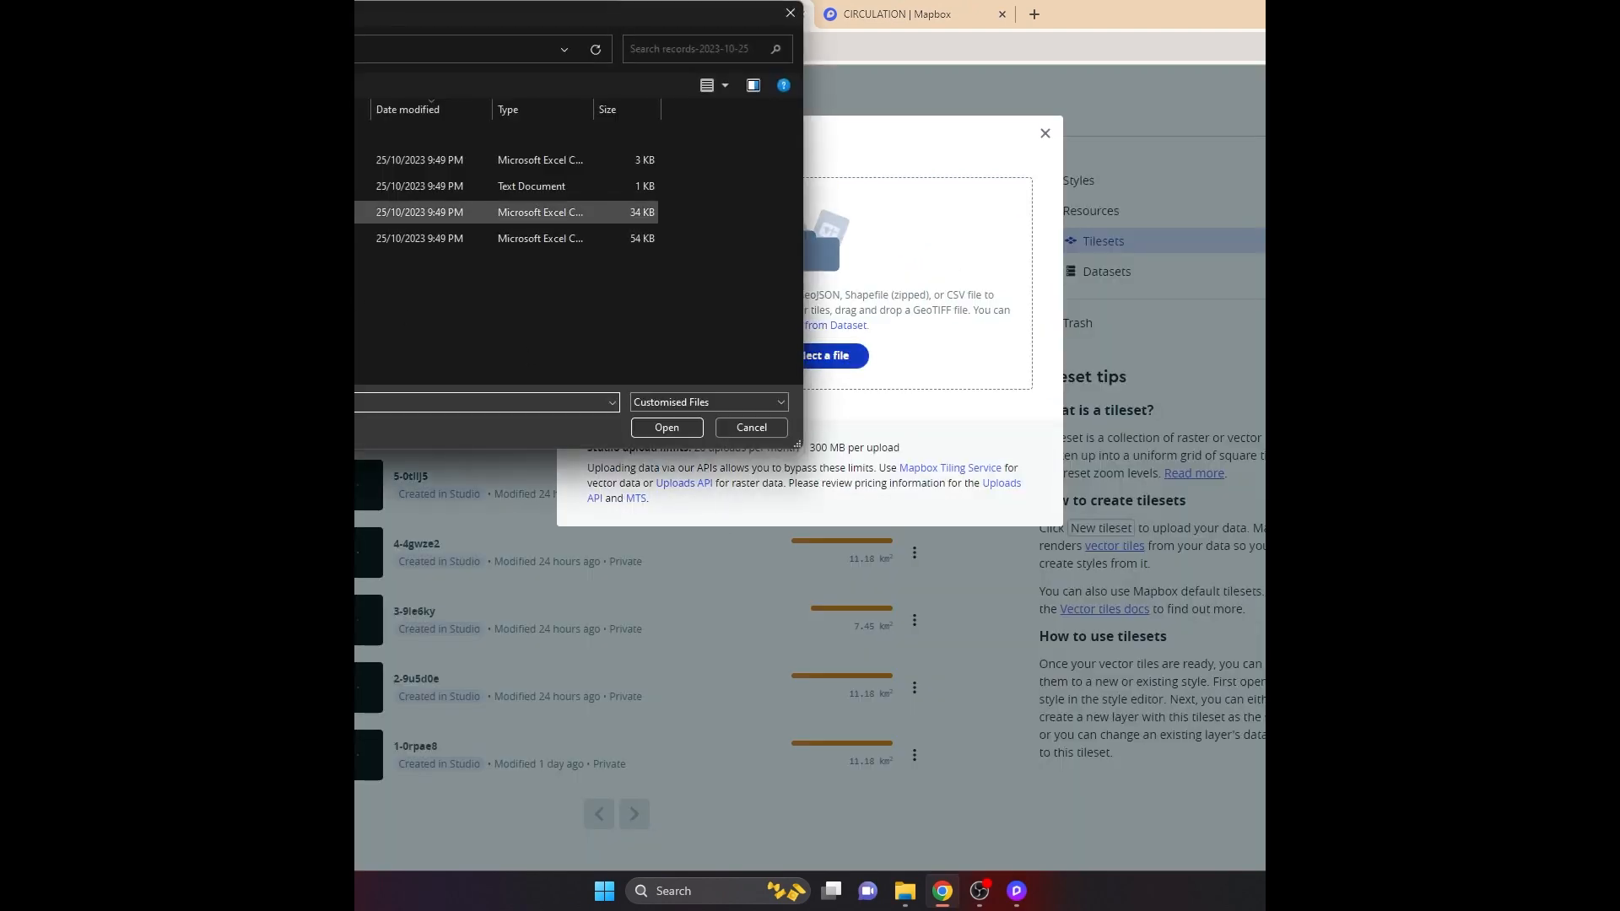
pyautogui.click(358, 161)
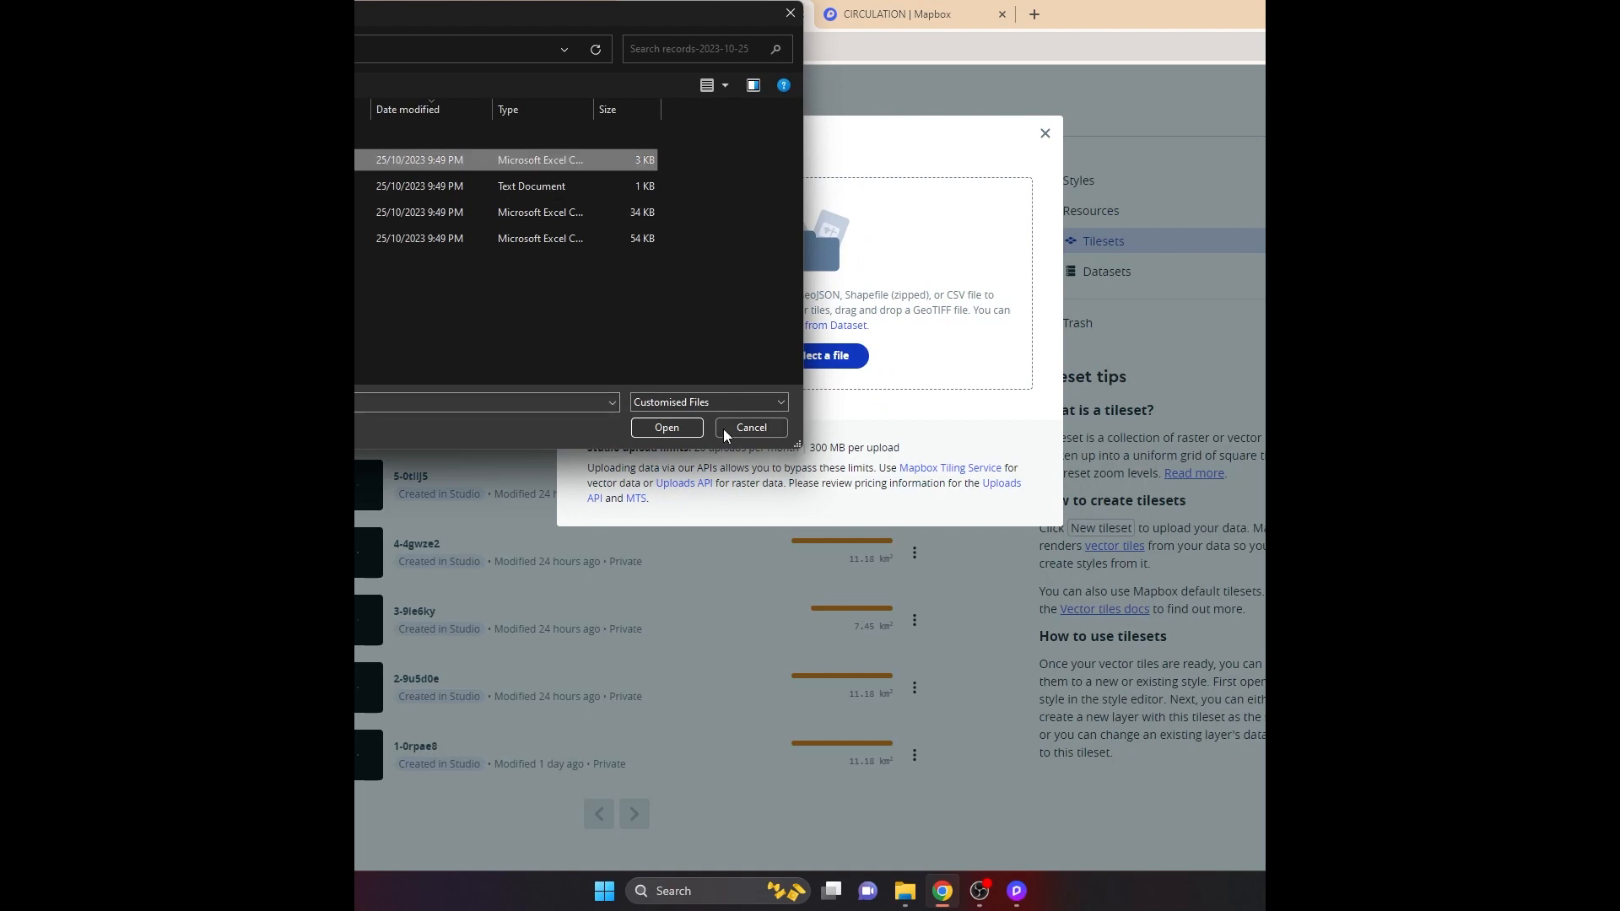
pyautogui.click(484, 239)
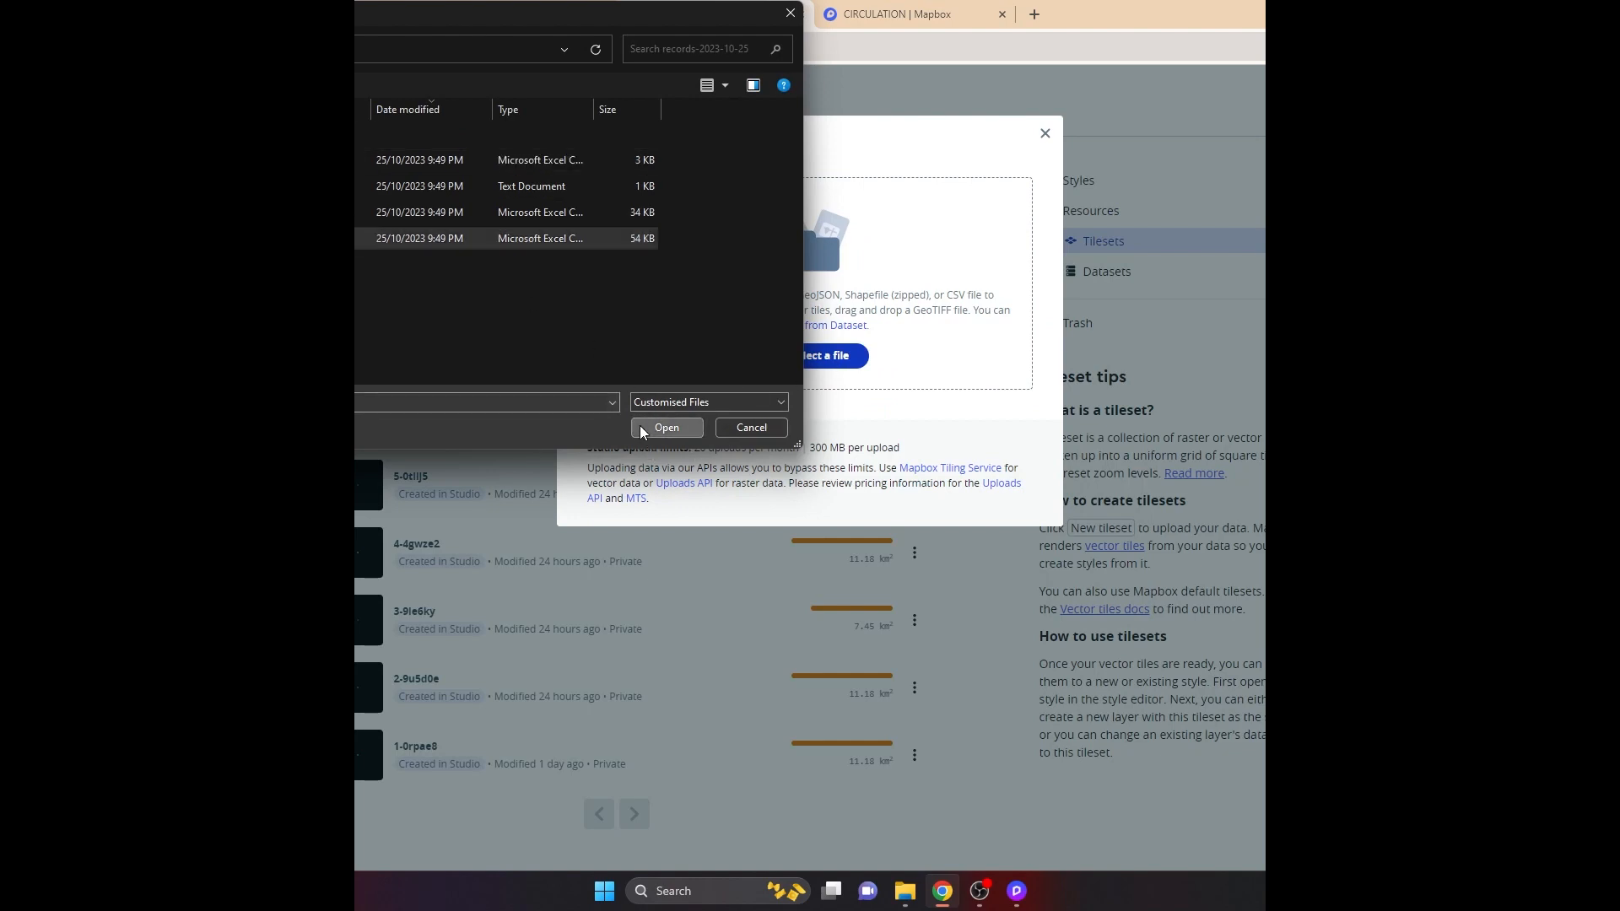
pyautogui.click(641, 426)
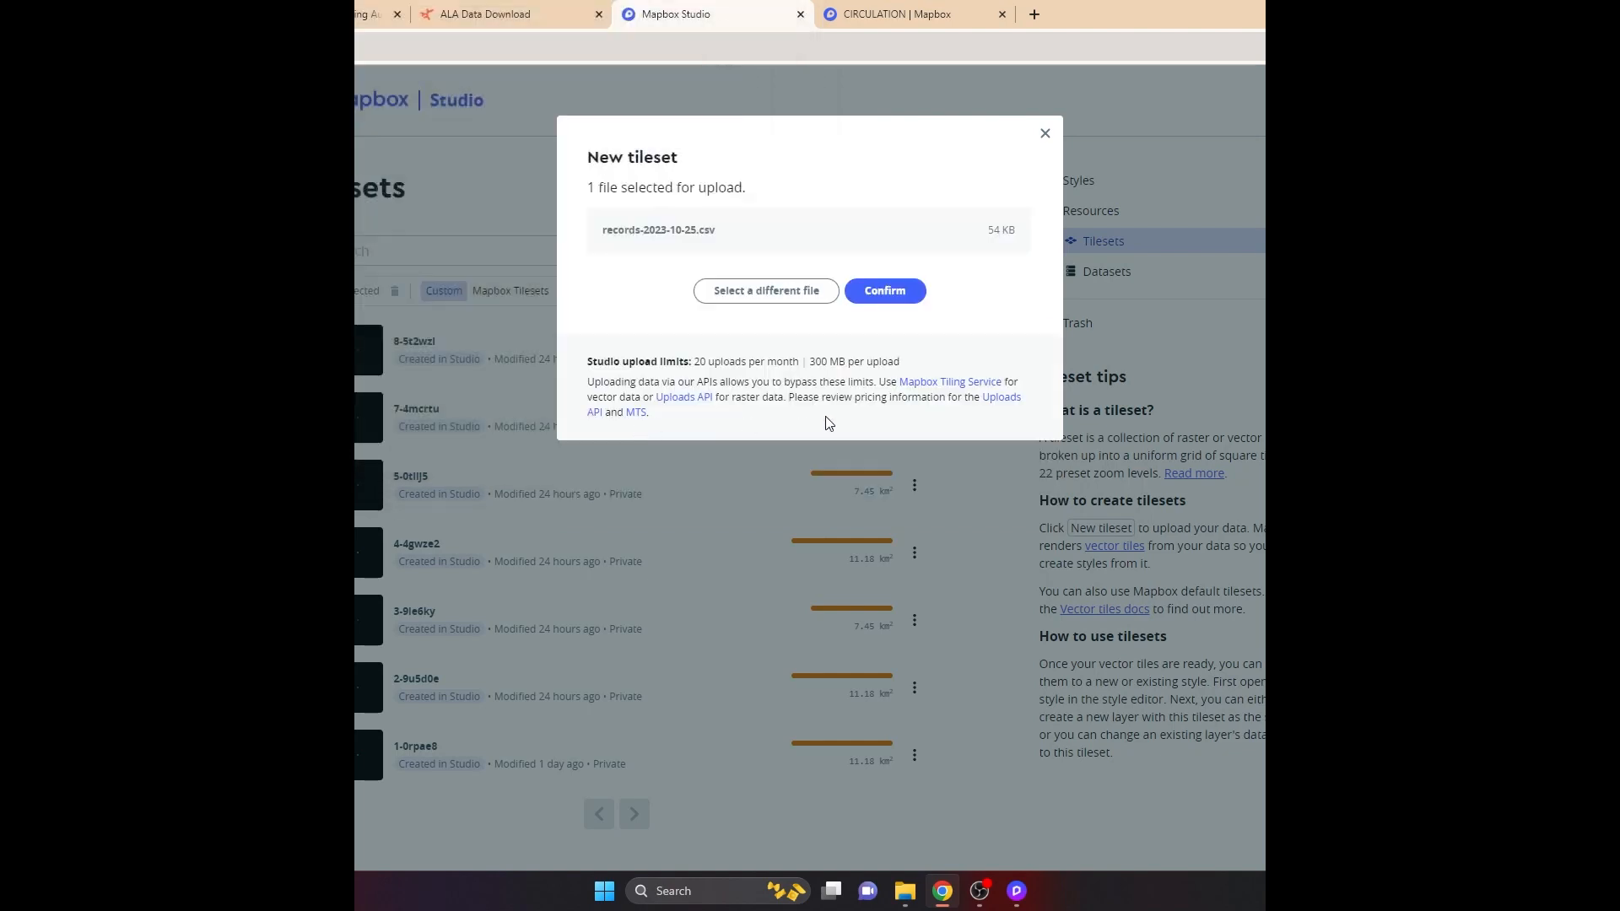
pyautogui.click(886, 294)
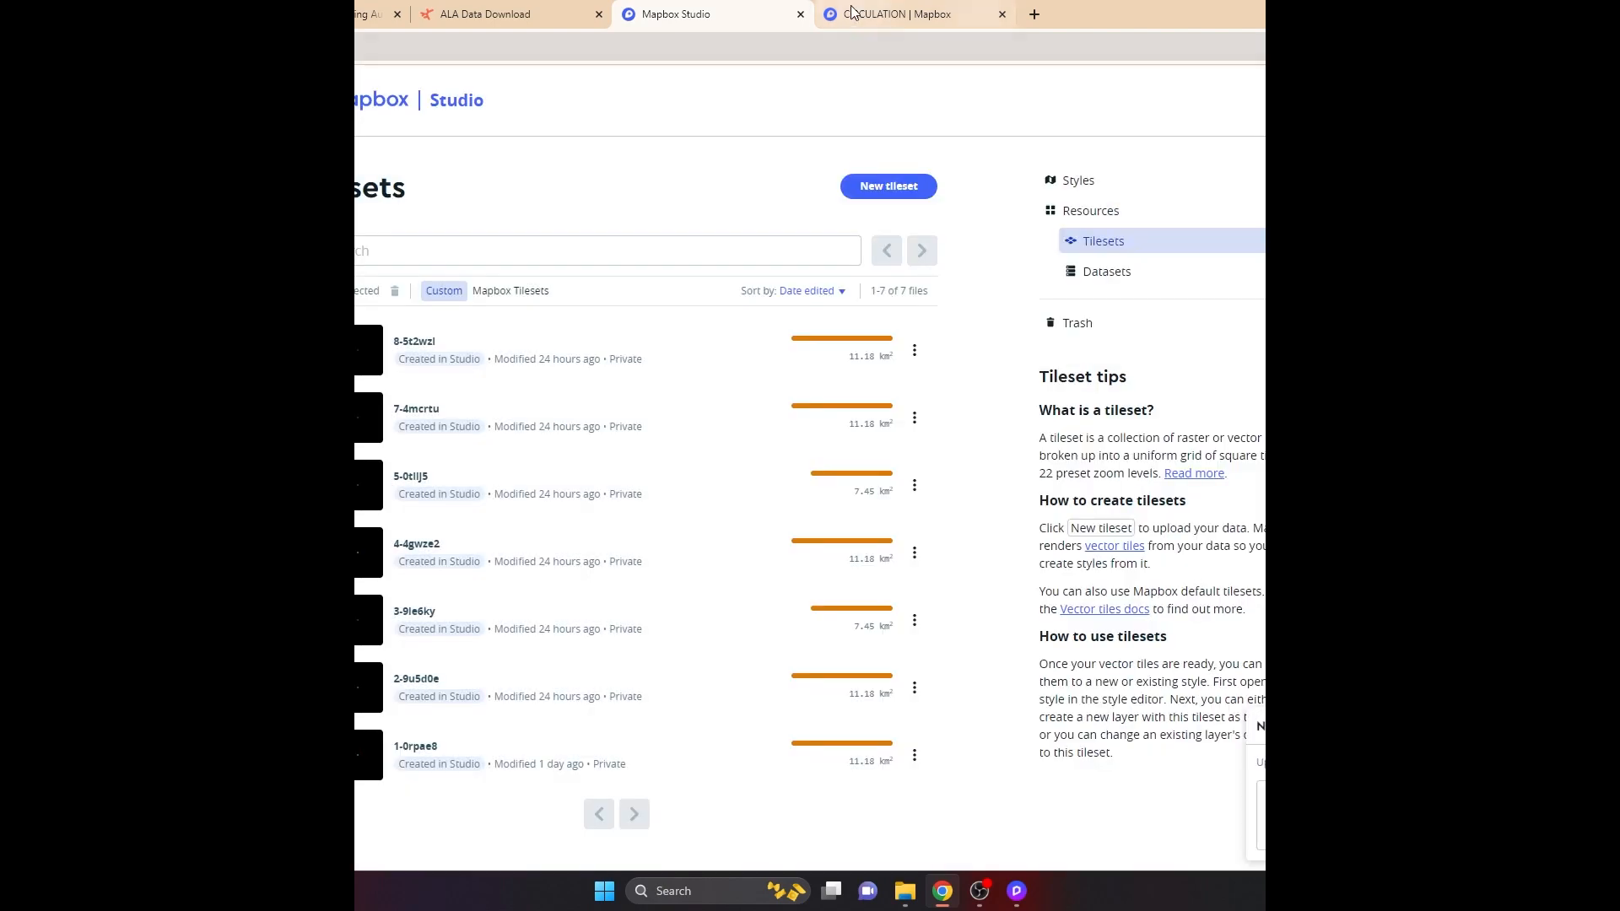
# Switch to the CIRCULATION style editor and choose the point source 8-5t2wzl as the data for the new visualization.
pyautogui.click(910, 25)
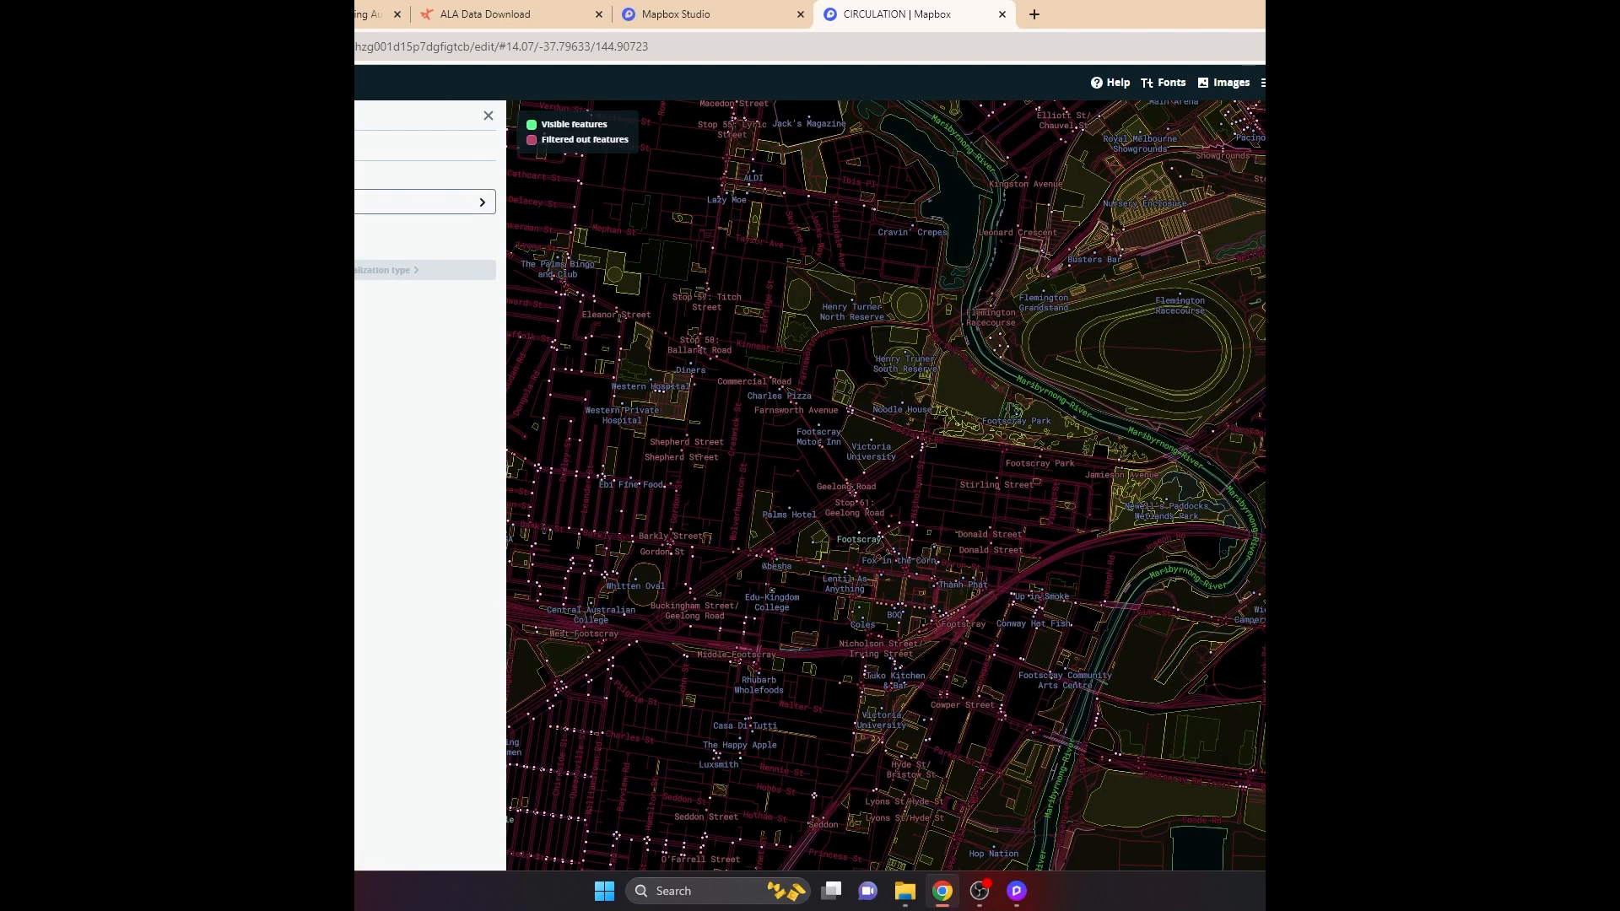
pyautogui.click(426, 201)
pyautogui.press('Escape')
pyautogui.click(1044, 130)
pyautogui.click(413, 202)
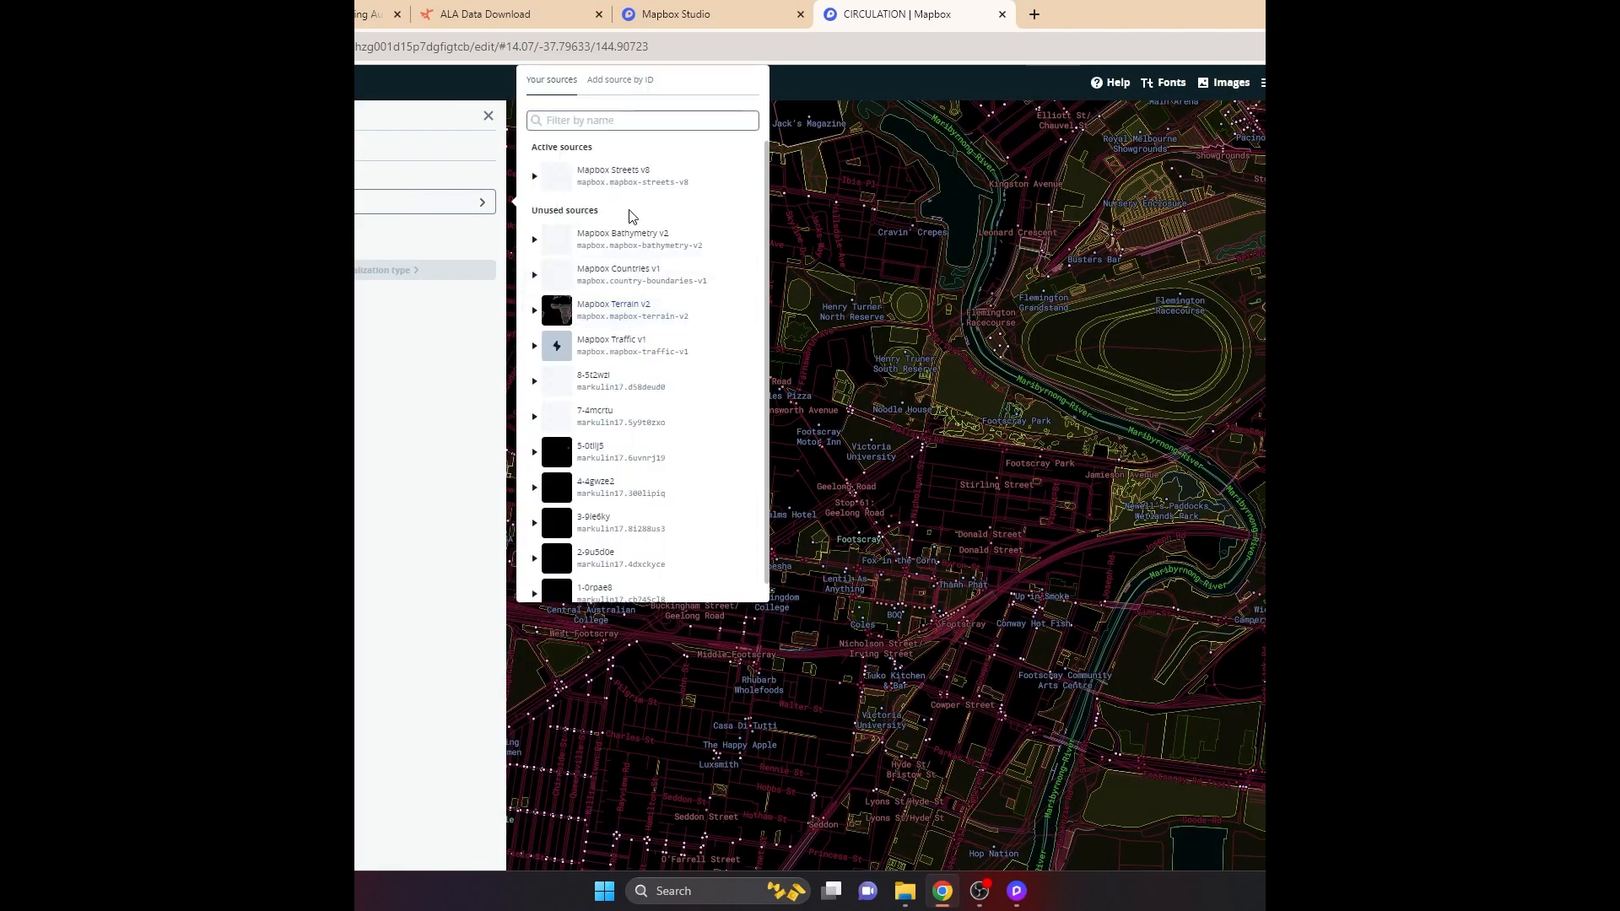
pyautogui.scroll(-1, 639, 392)
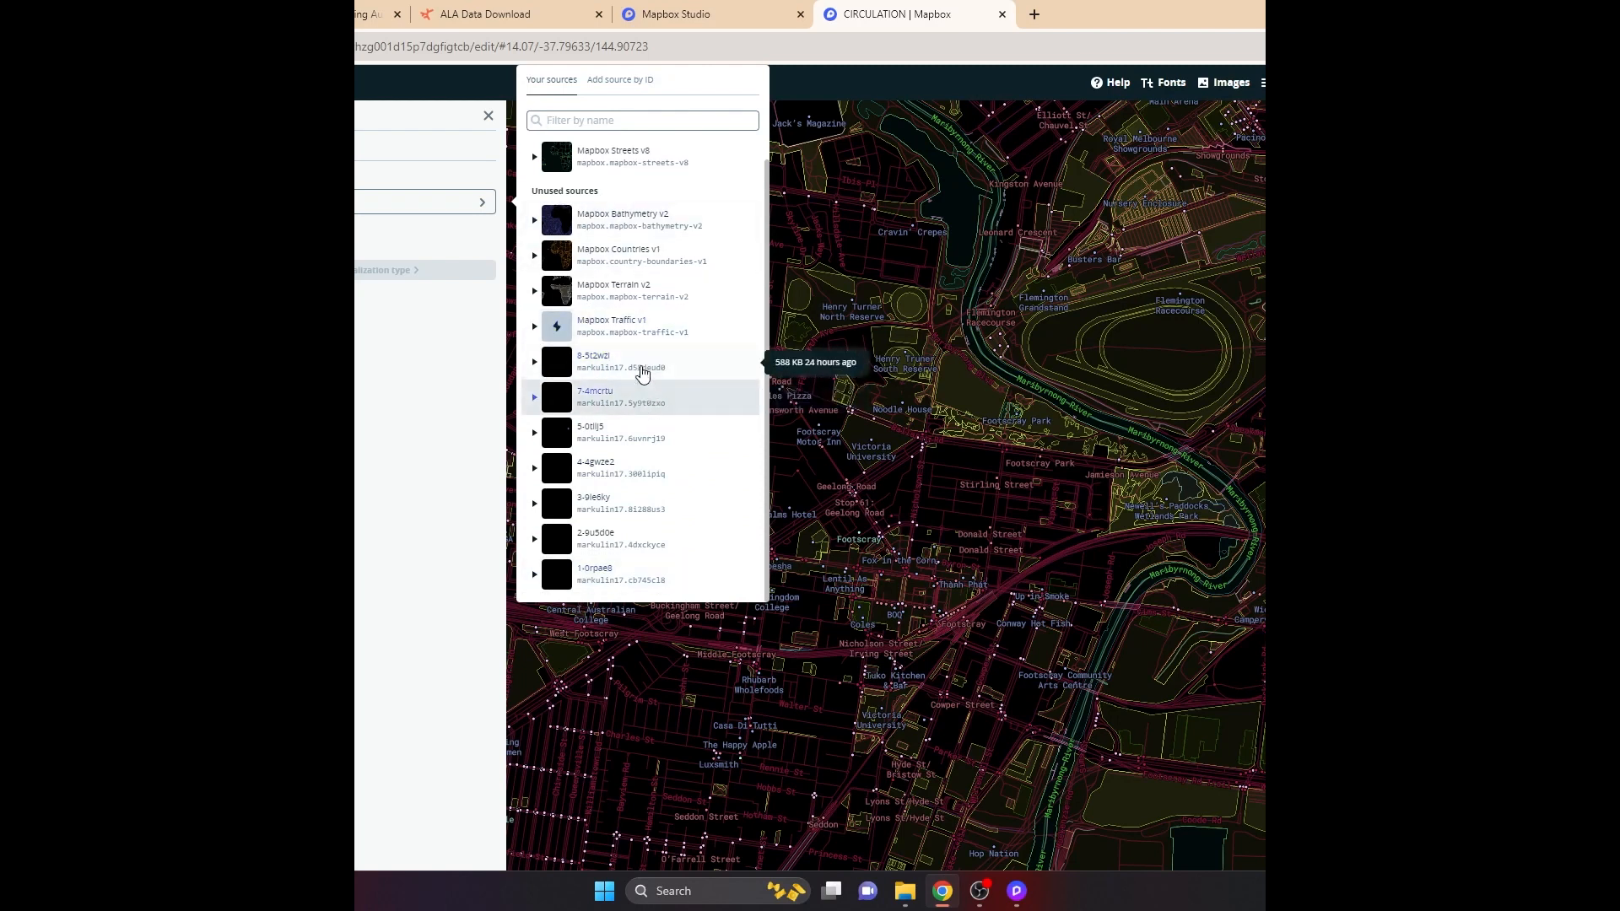
pyautogui.click(640, 370)
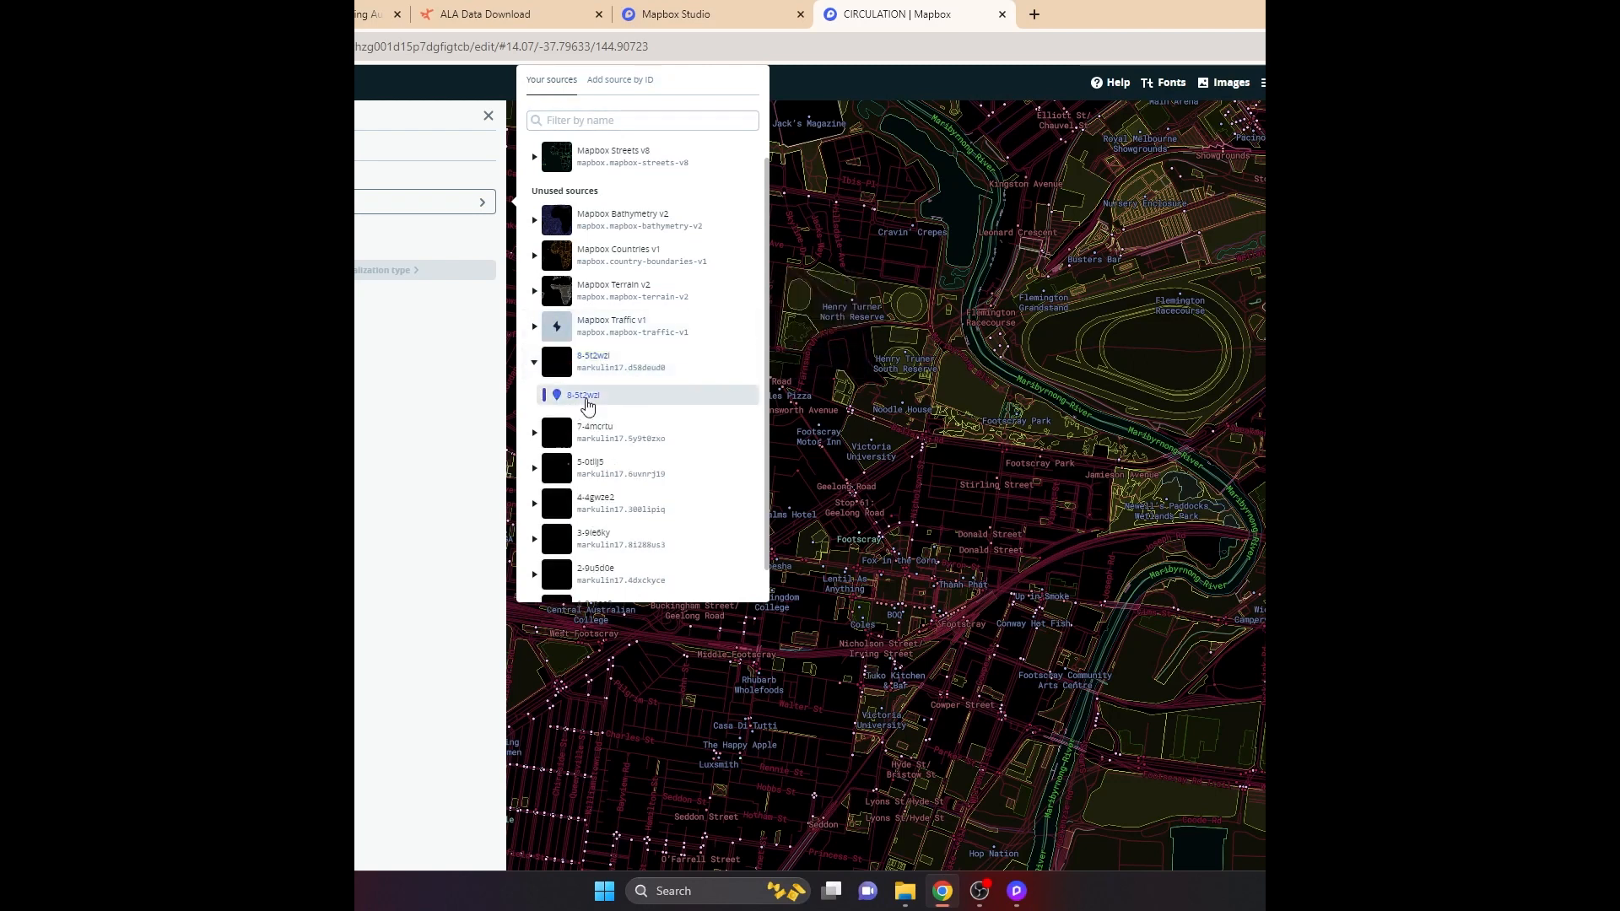
pyautogui.click(589, 396)
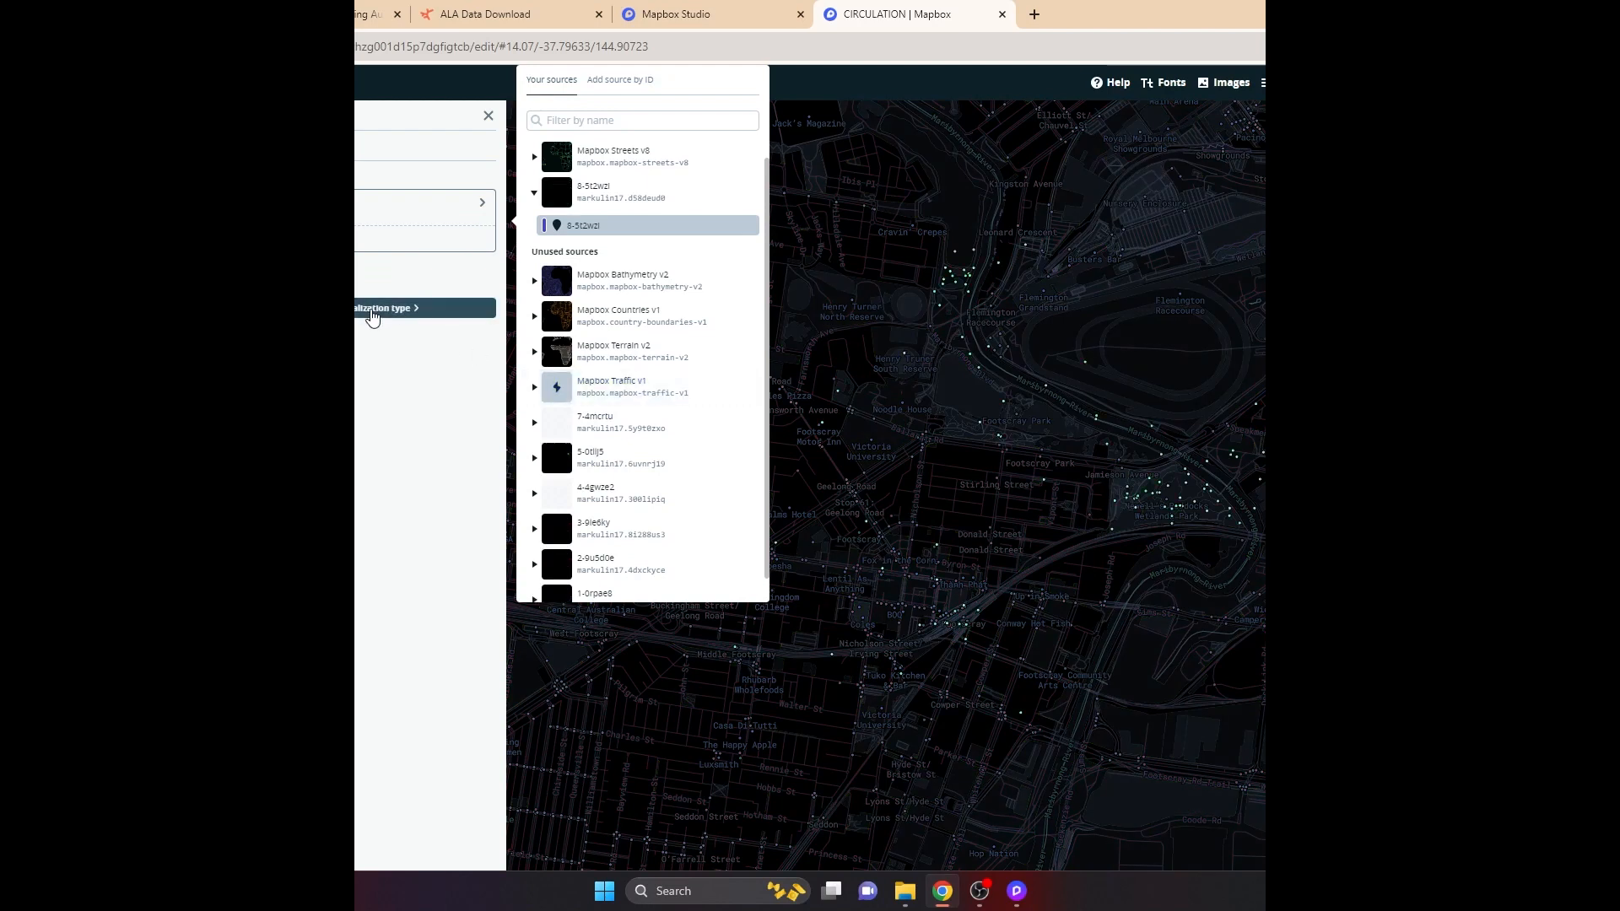
# Set the visualization type to Data-driven circles and dismiss the data field list.
pyautogui.click(373, 309)
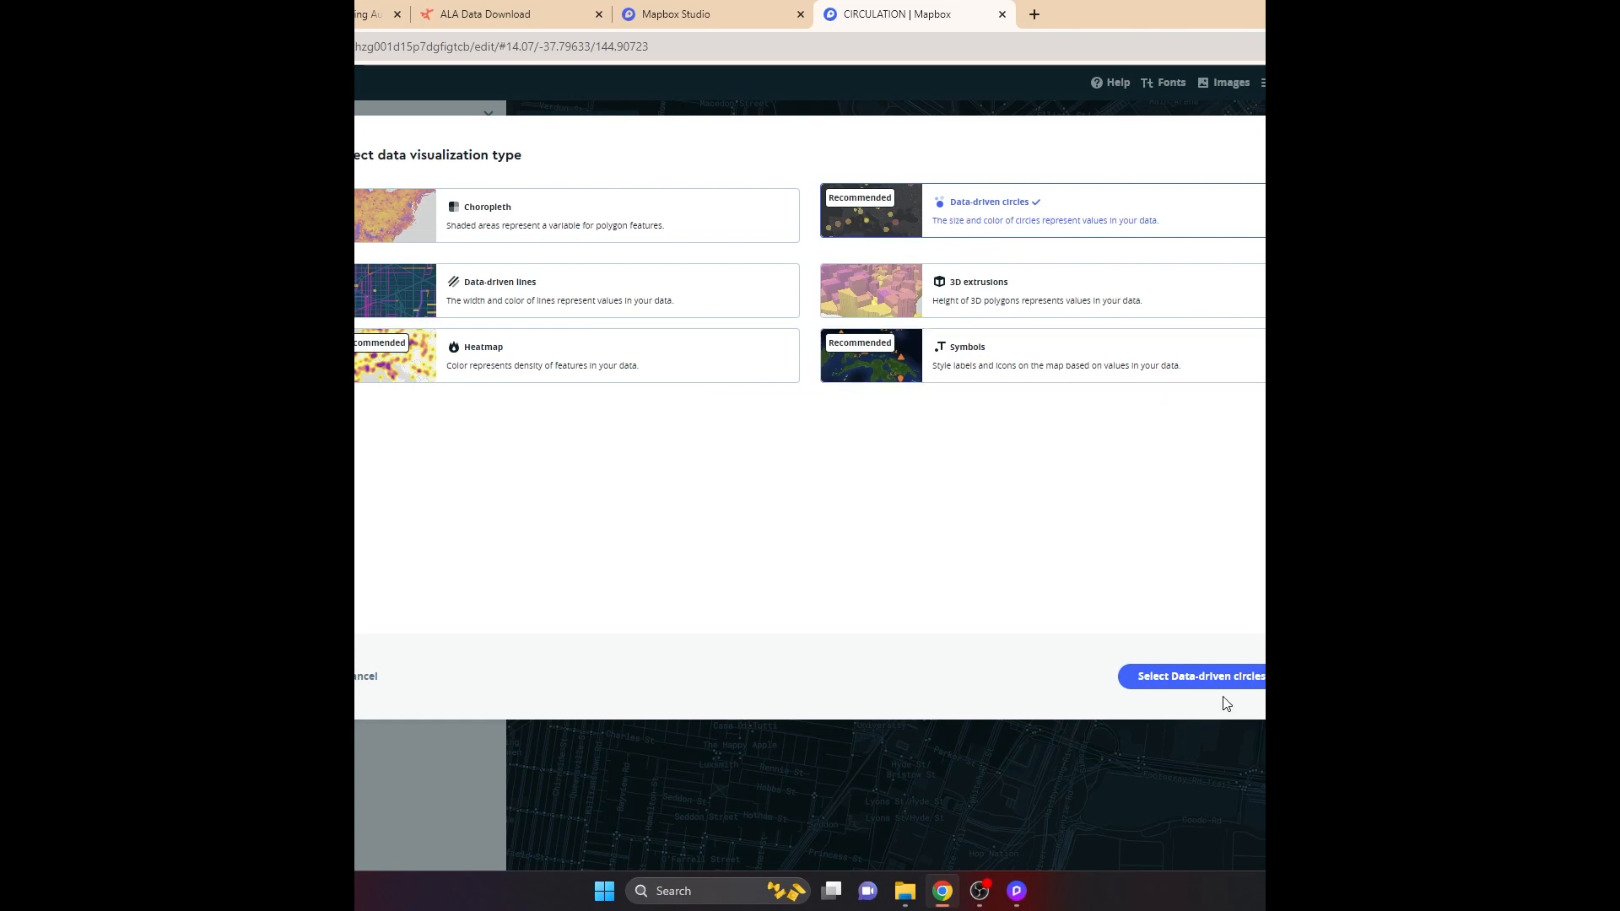
pyautogui.click(1211, 676)
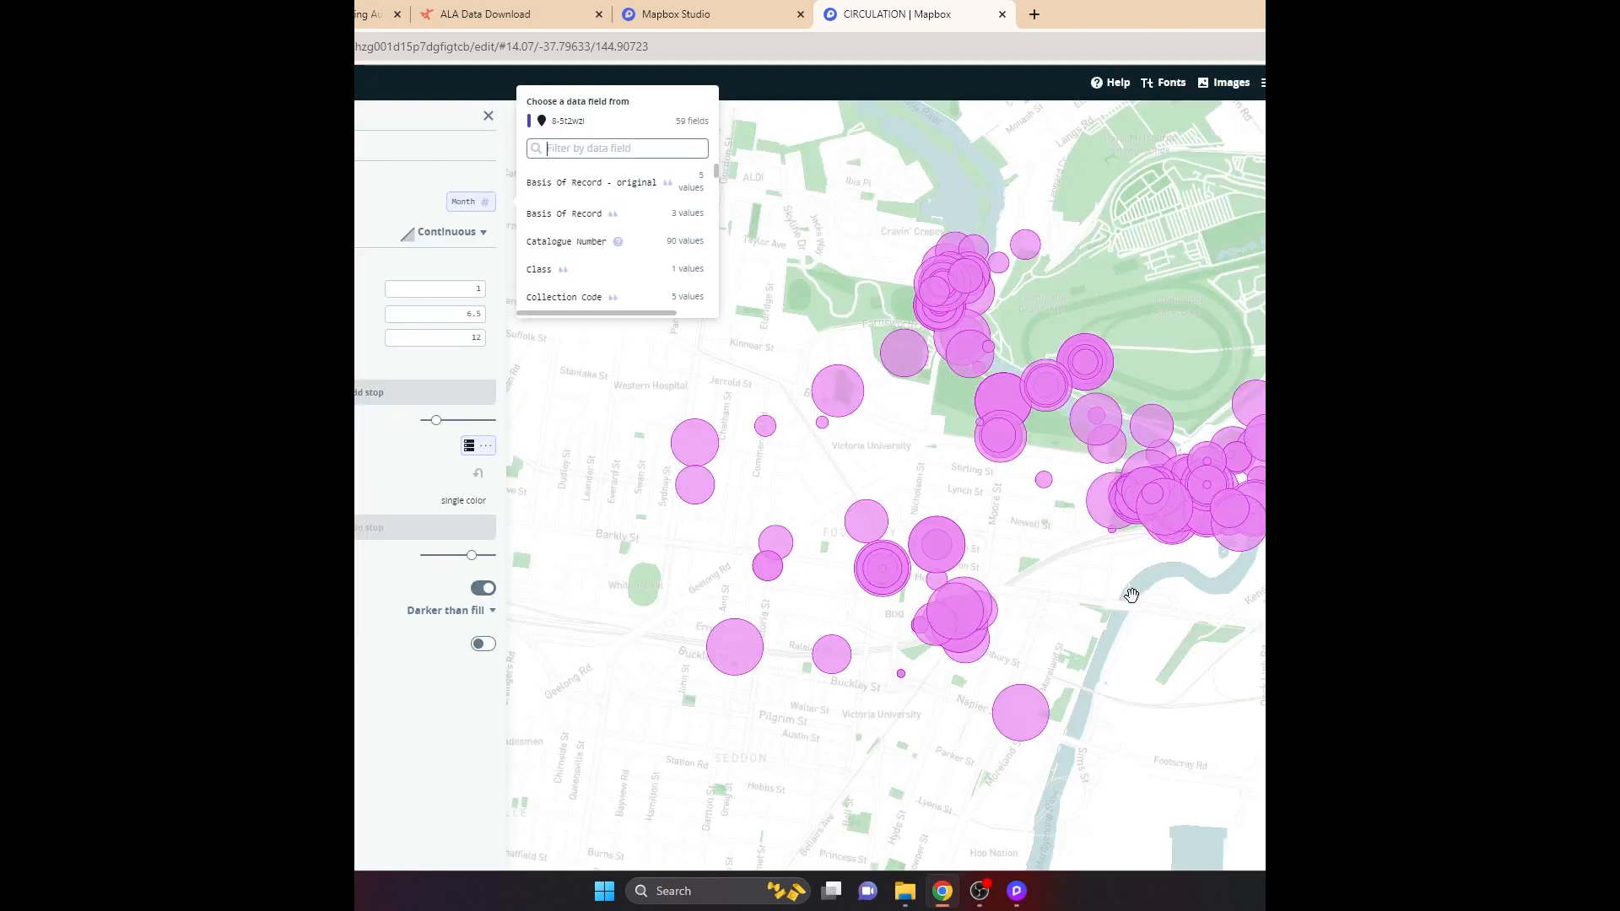
pyautogui.press('Escape')
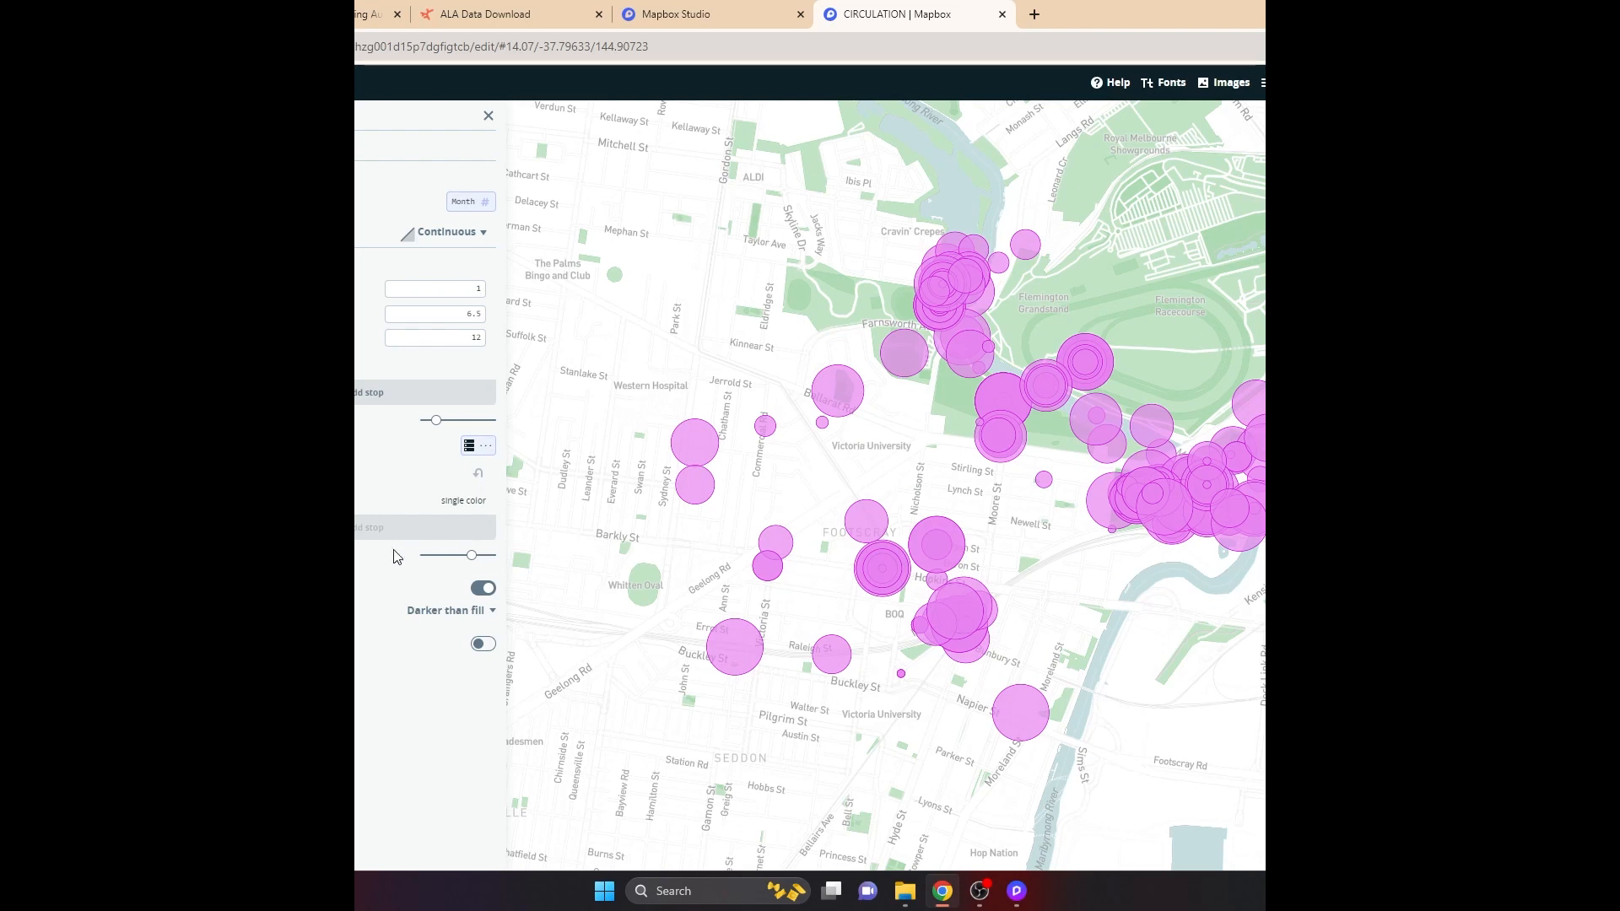
# Restyle the data-driven circles with a muted purple color, much lower opacity and a slightly smaller size.
pyautogui.click(358, 500)
pyautogui.moveTo(409, 484); pyautogui.dragTo(366, 445)
pyautogui.click(364, 731)
pyautogui.moveTo(465, 557); pyautogui.dragTo(433, 557)
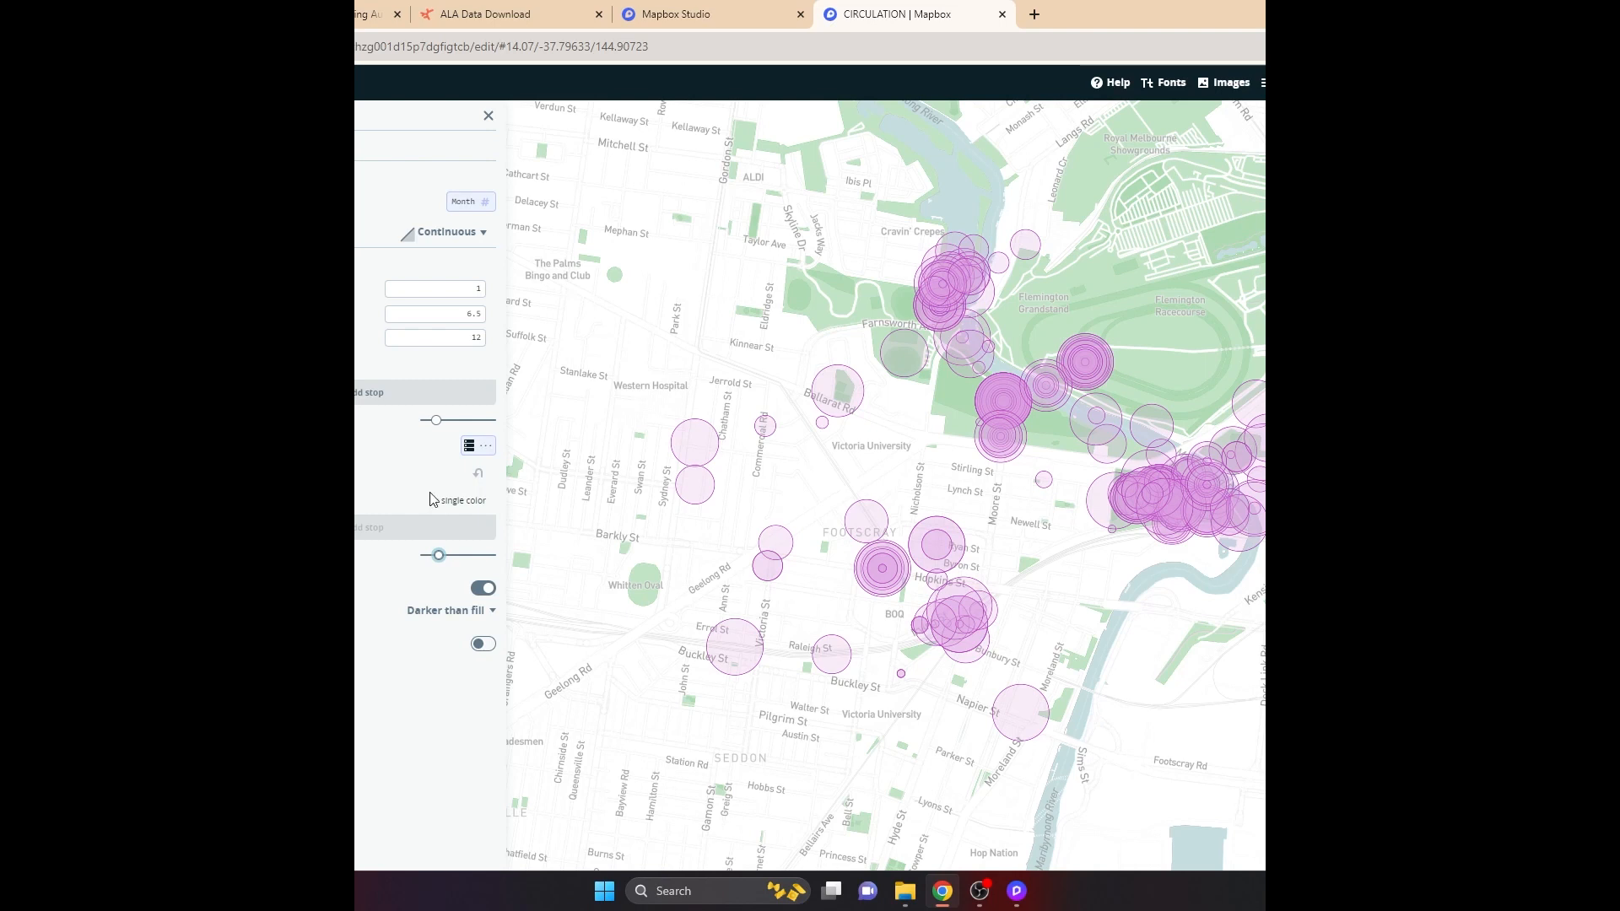
pyautogui.moveTo(444, 426)
pyautogui.mouseDown()
pyautogui.moveTo(464, 428)
pyautogui.moveTo(429, 424)
pyautogui.mouseUp()
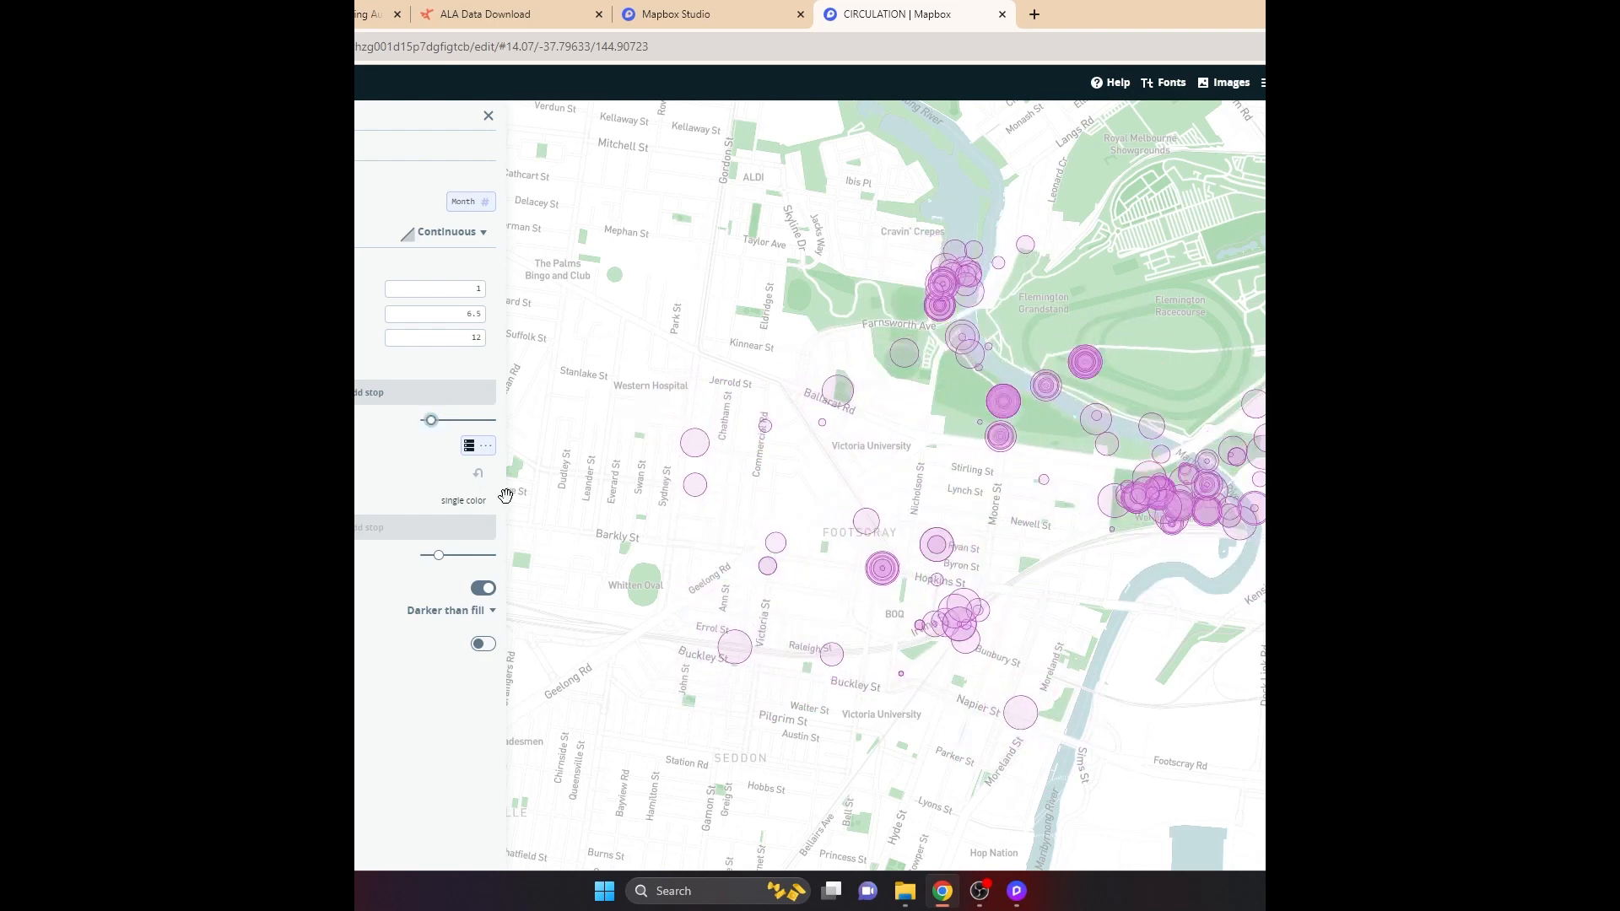
# Examine the circles' distribution at city scale and around Footscray, and close the visualization settings.
pyautogui.scroll(-2, 896, 410)
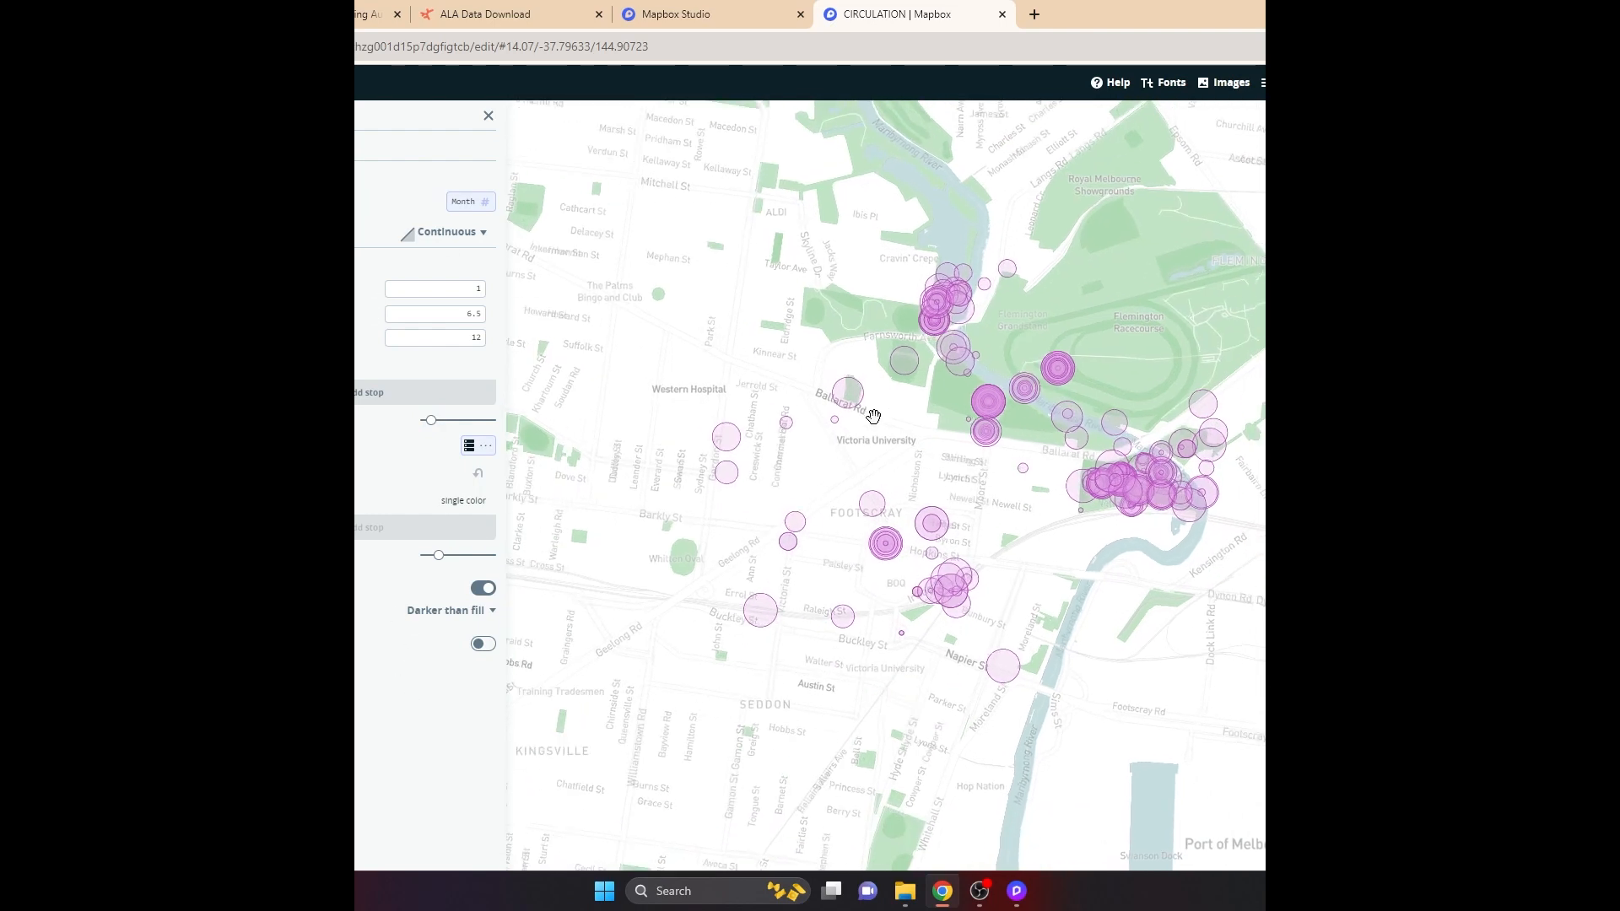
pyautogui.scroll(-5, 867, 473)
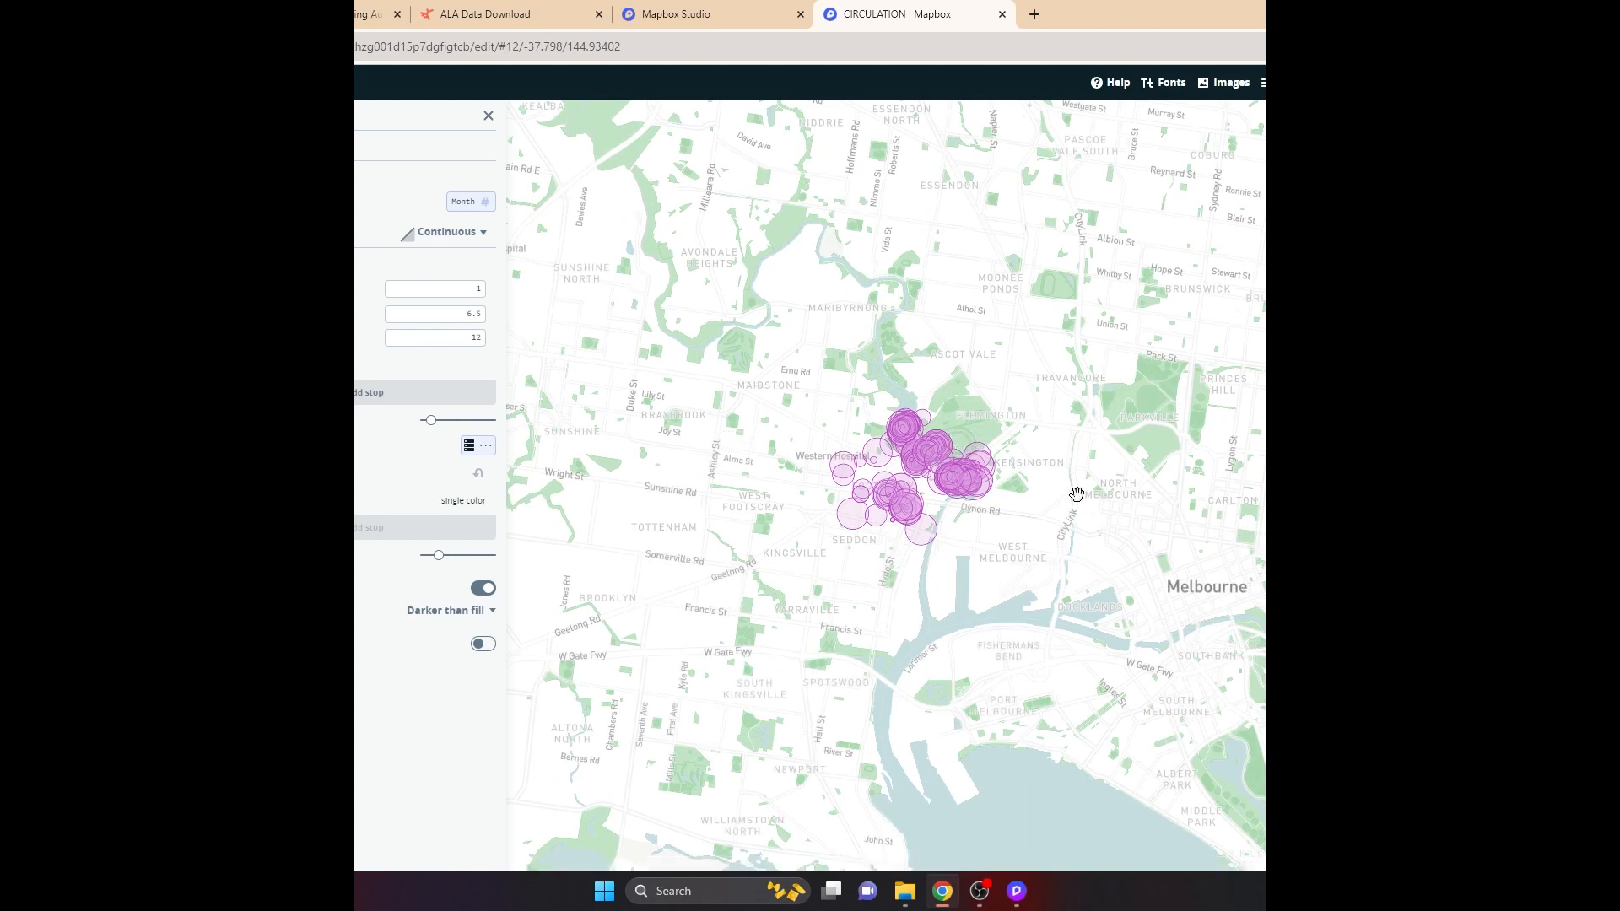
pyautogui.scroll(-2, 1012, 489)
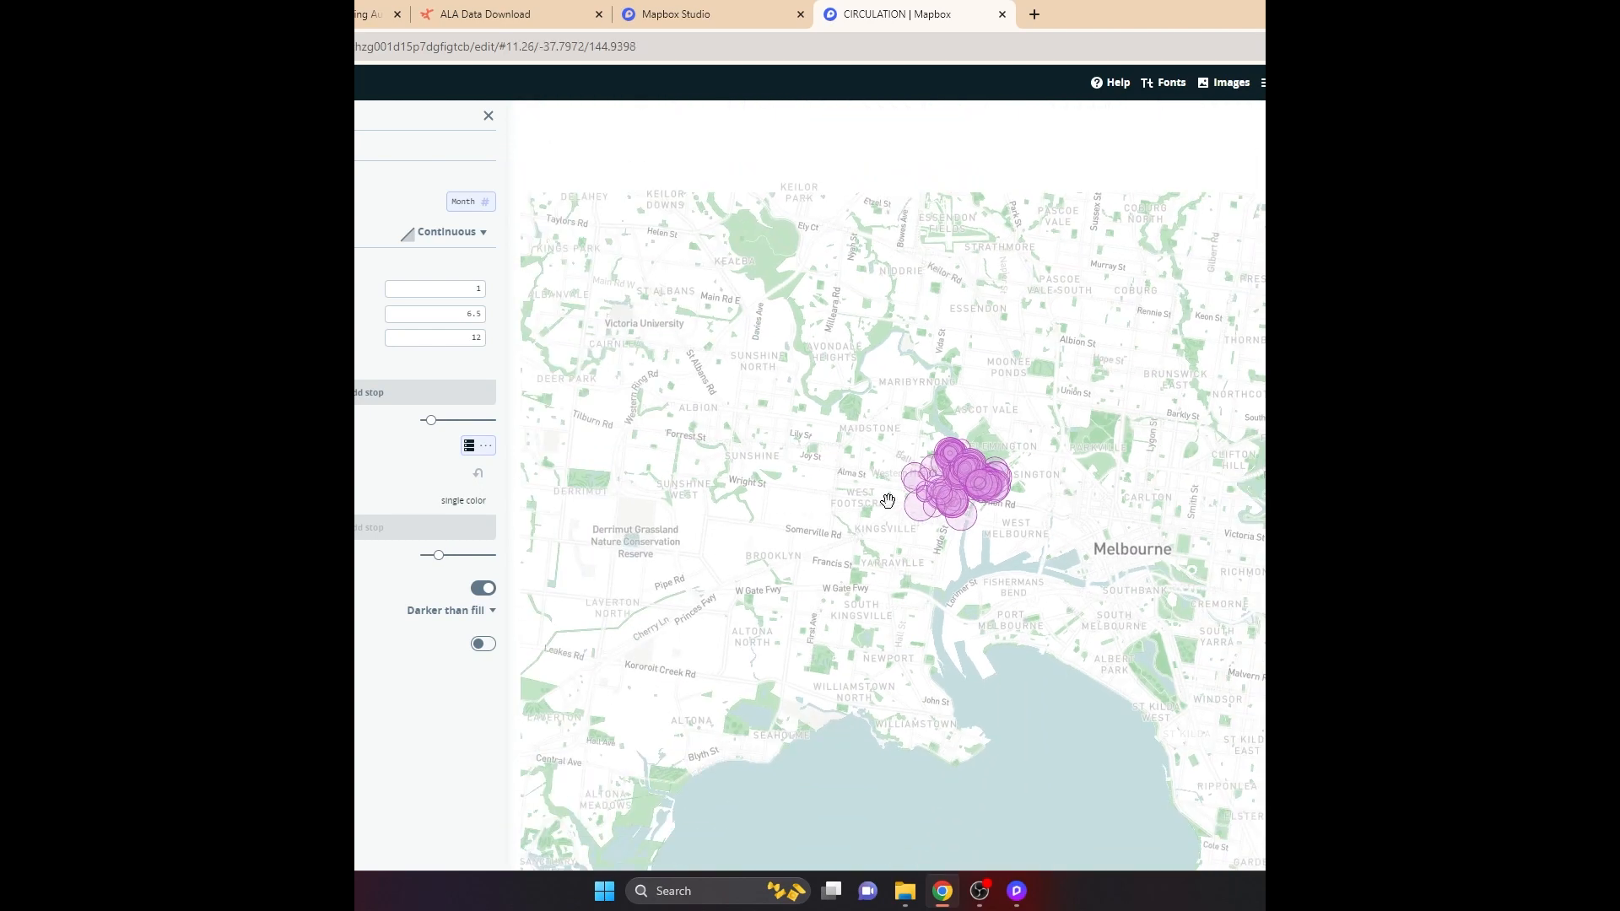
pyautogui.scroll(5, 928, 485)
pyautogui.scroll(5, 1113, 405)
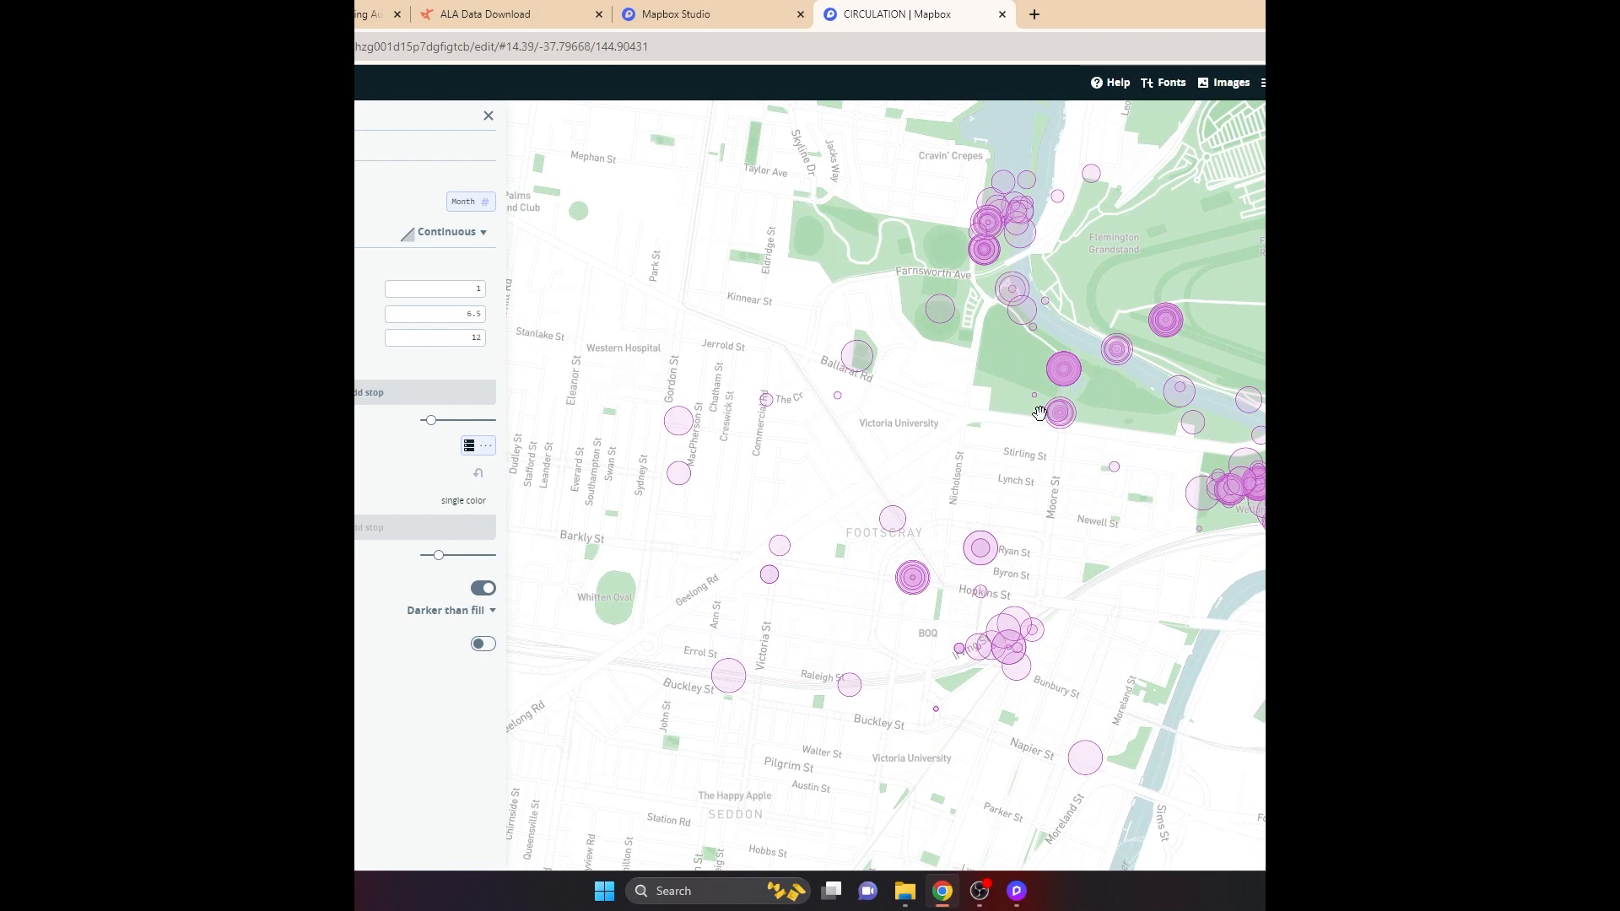
pyautogui.click(489, 117)
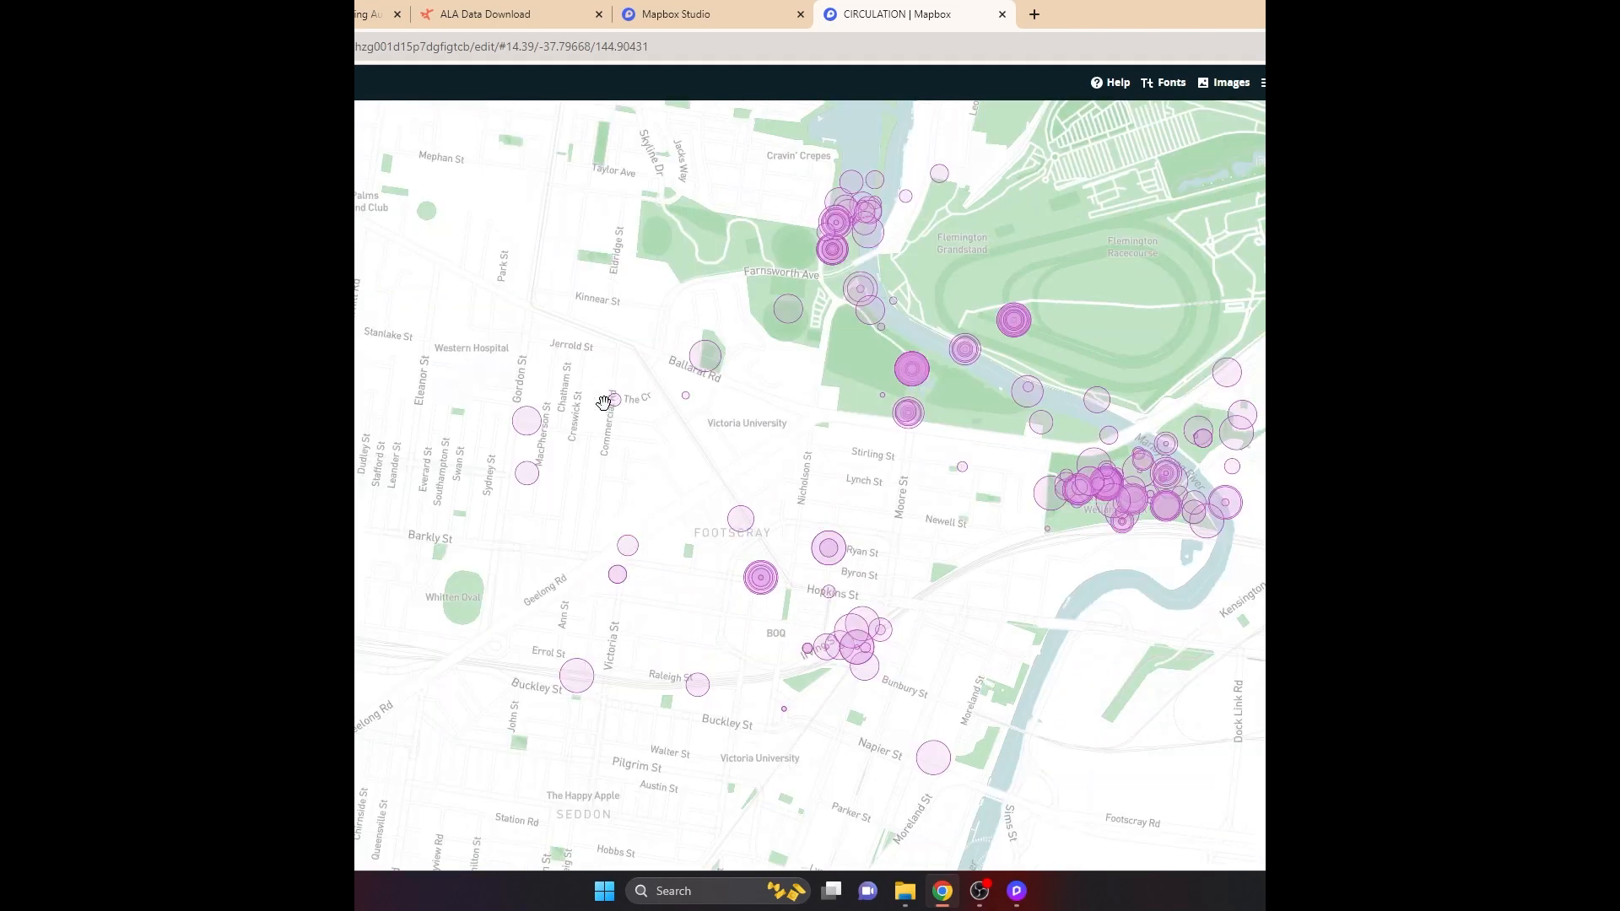